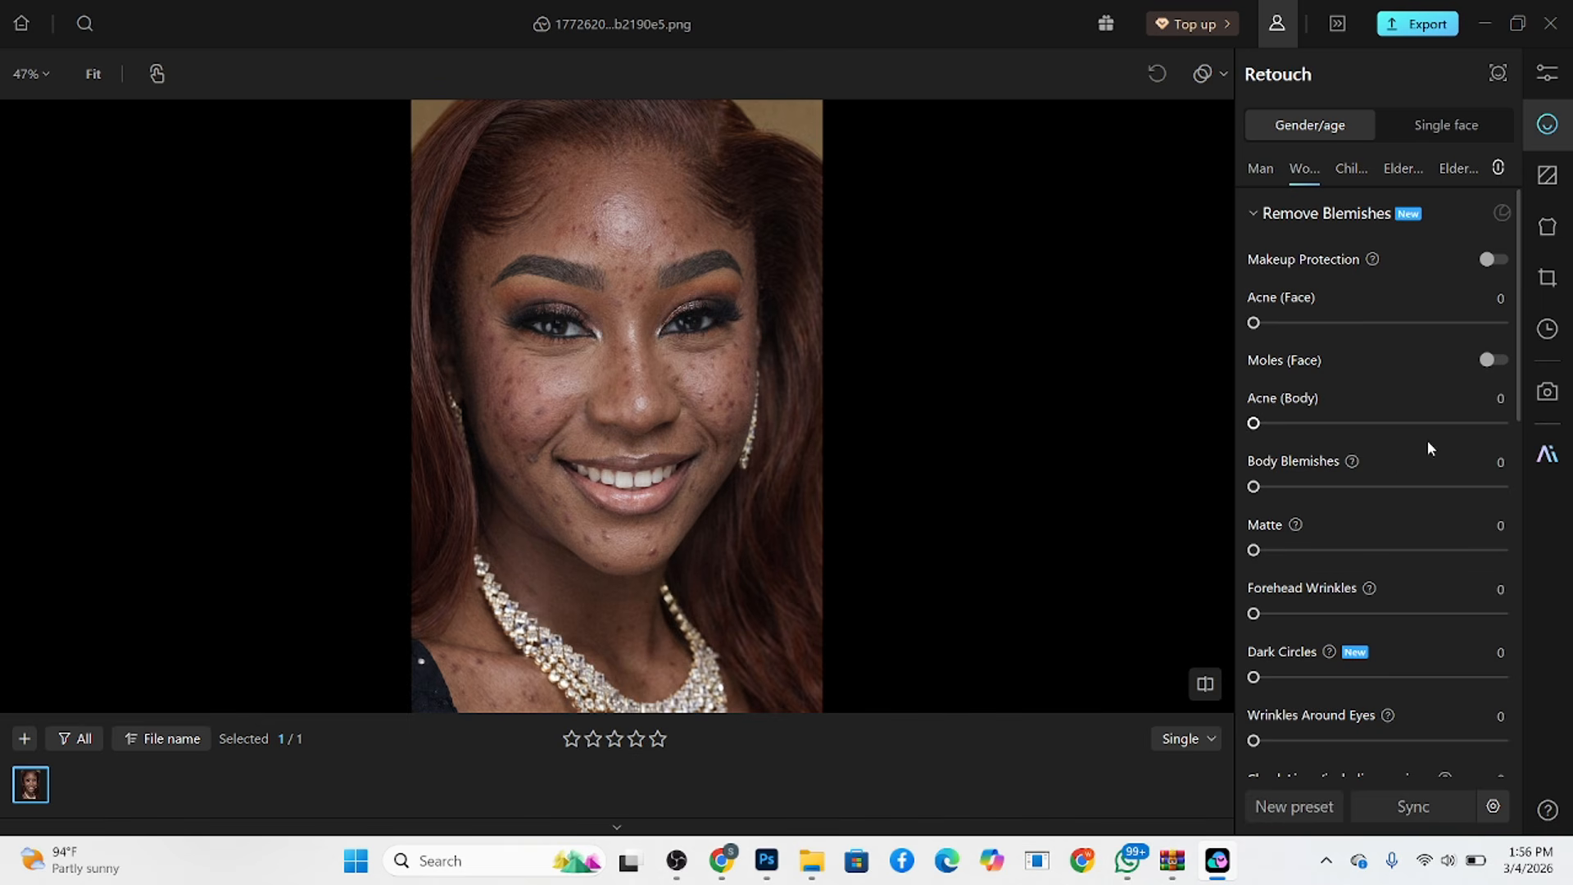
Set Acne (Face), Acne (Body) and Body Blemishes removal to 100 for women and enable Moles (Face).
{"action": "left_click_drag", "start_coordinate": [1299, 323], "coordinate": [1506, 324]}
{"action": "left_click_drag", "start_coordinate": [1328, 424], "coordinate": [1505, 422]}
{"action": "left_click_drag", "start_coordinate": [1306, 489], "coordinate": [1526, 500]}
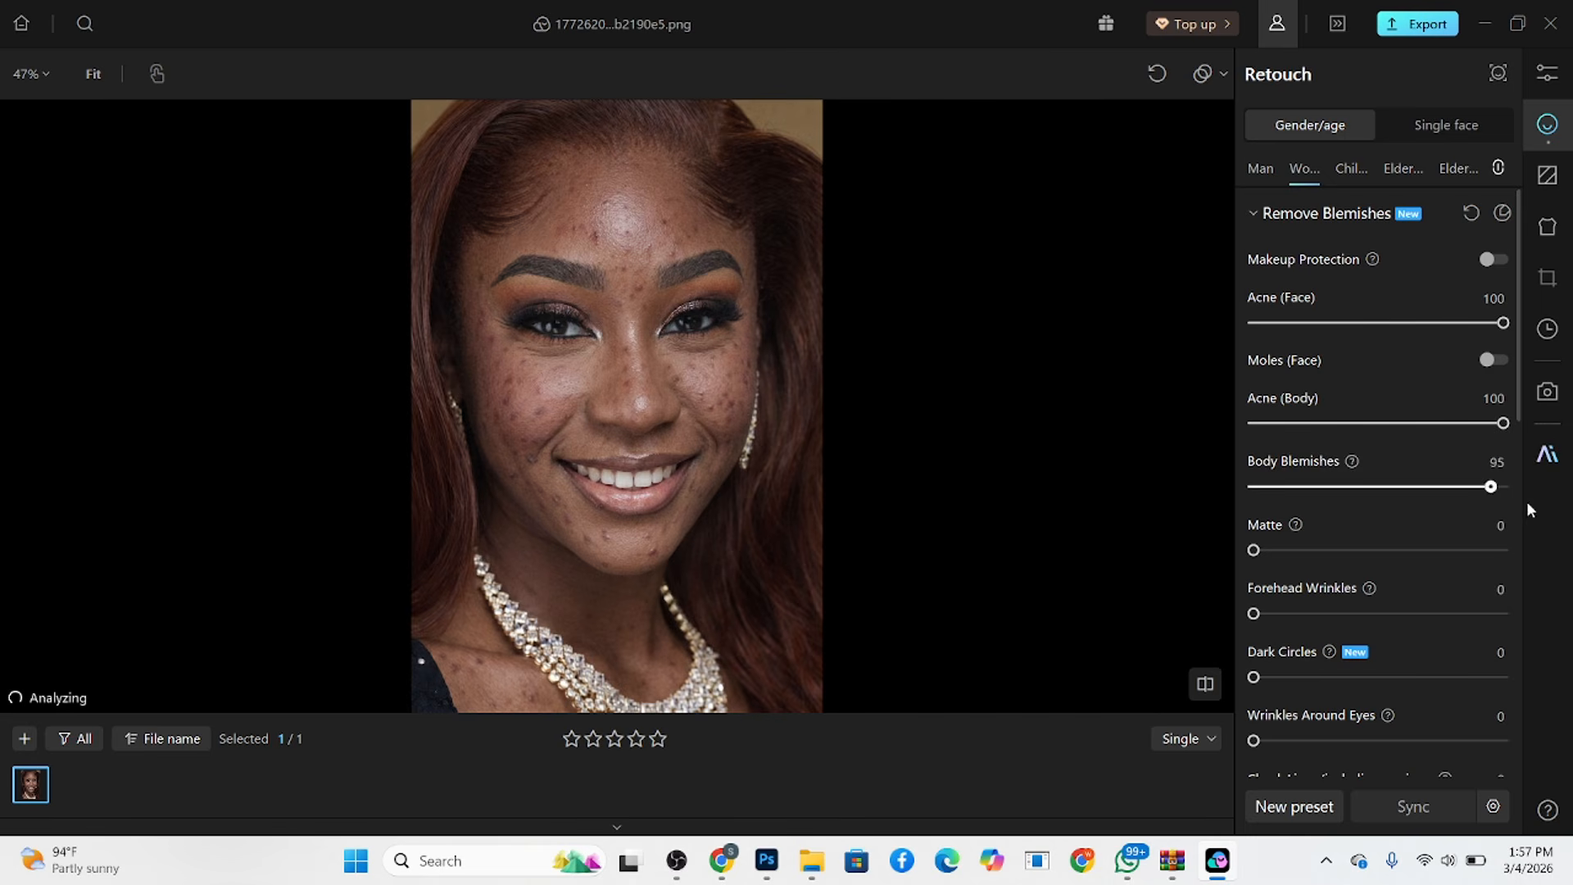
{"action": "left_click", "coordinate": [1492, 361]}
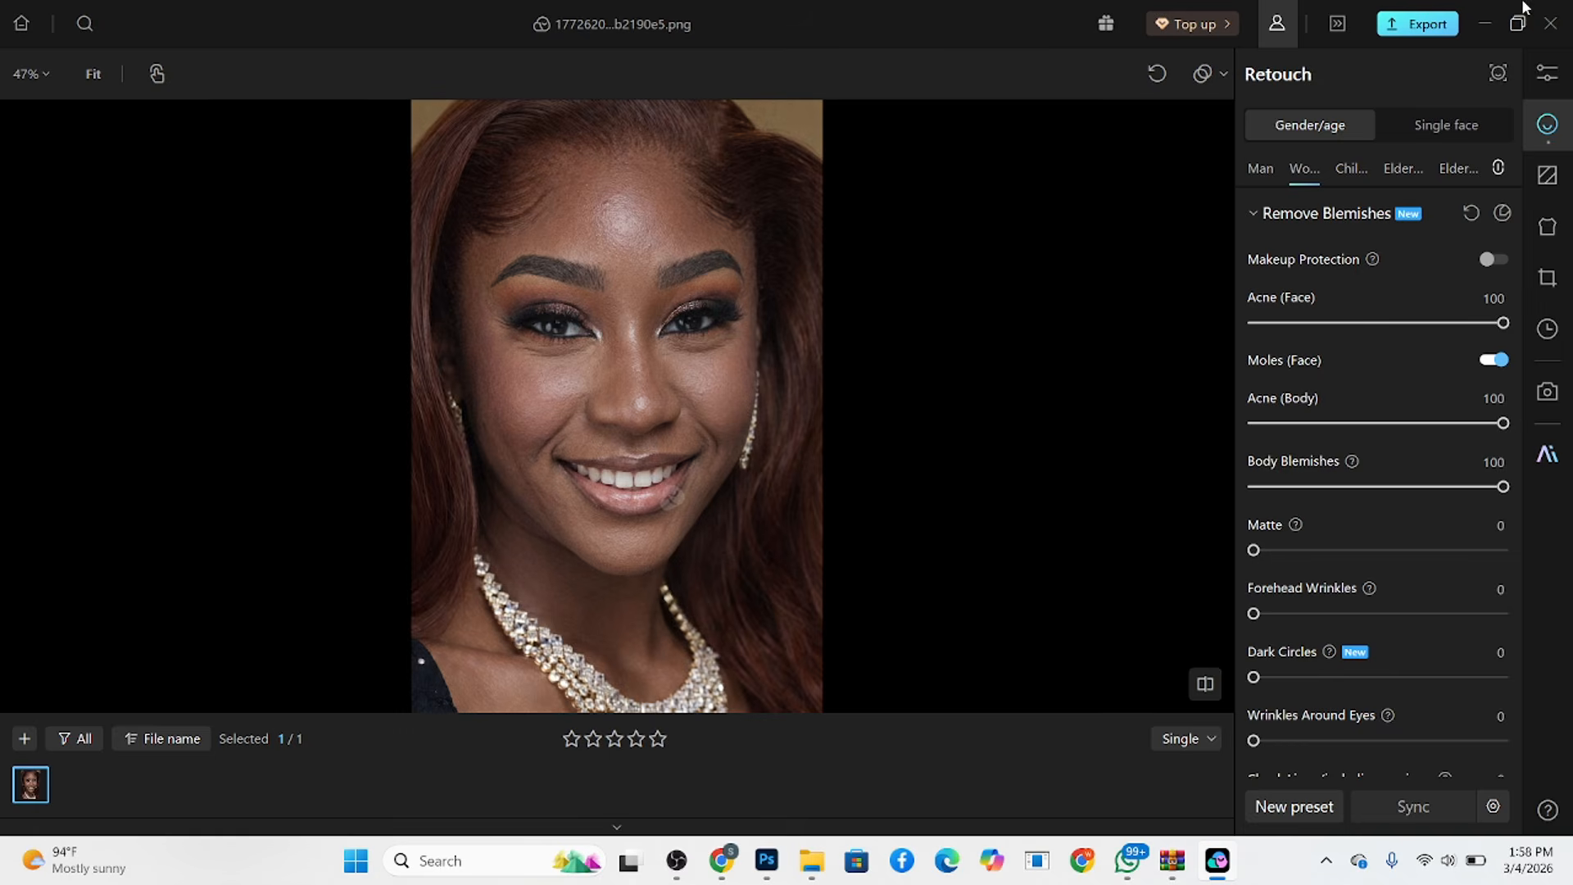
Open the Color Adjustment settings and show the personally saved samples for AI Color Transfer.
{"action": "left_click", "coordinate": [1547, 73]}
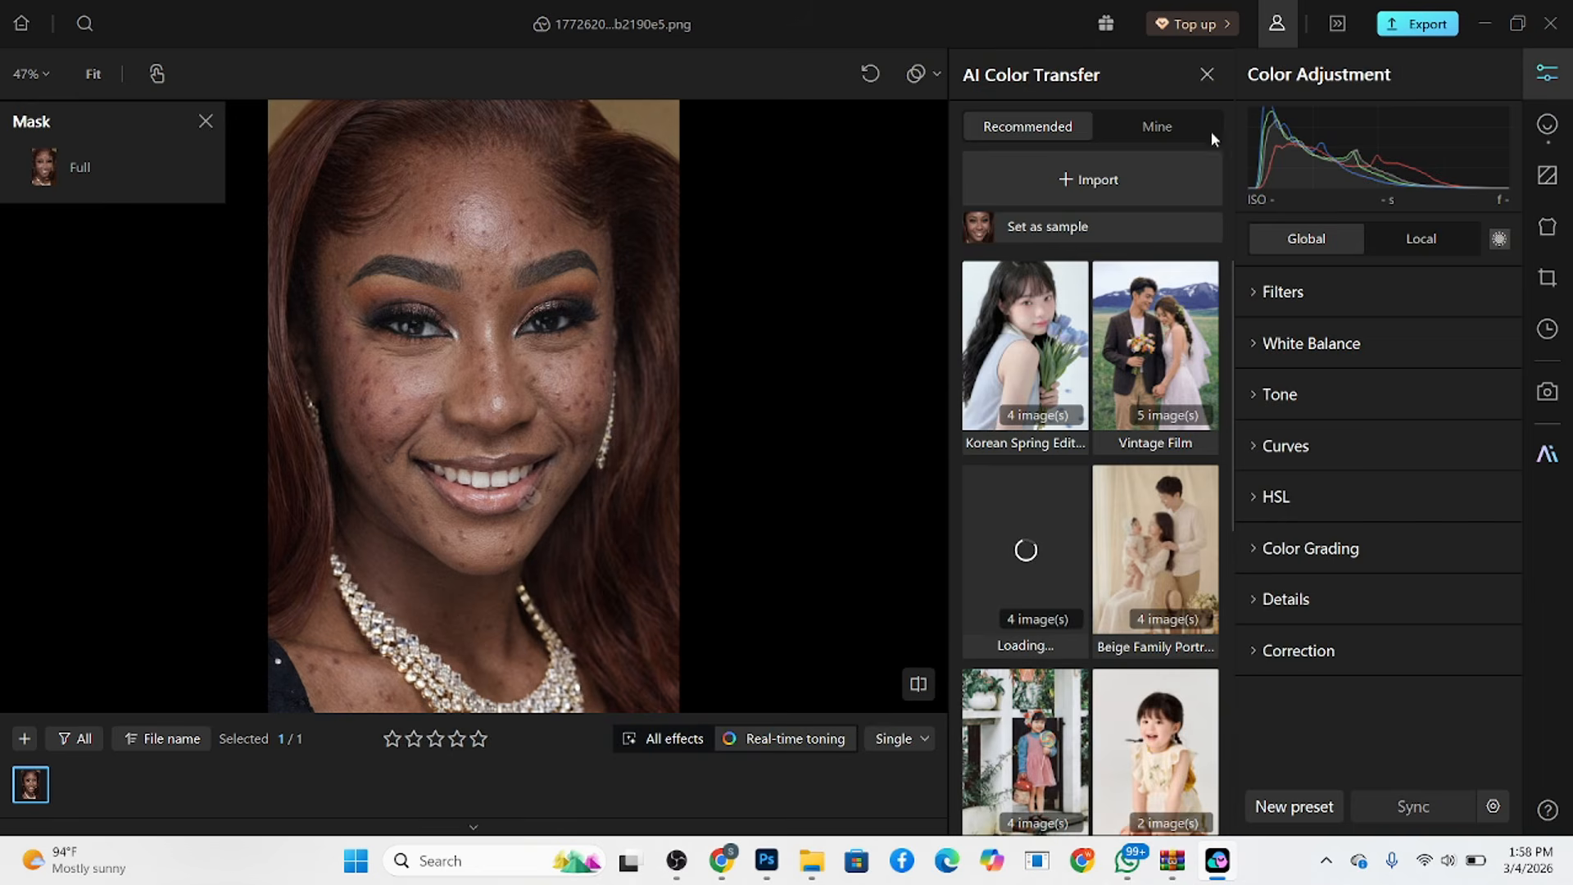
{"action": "left_click", "coordinate": [1168, 128]}
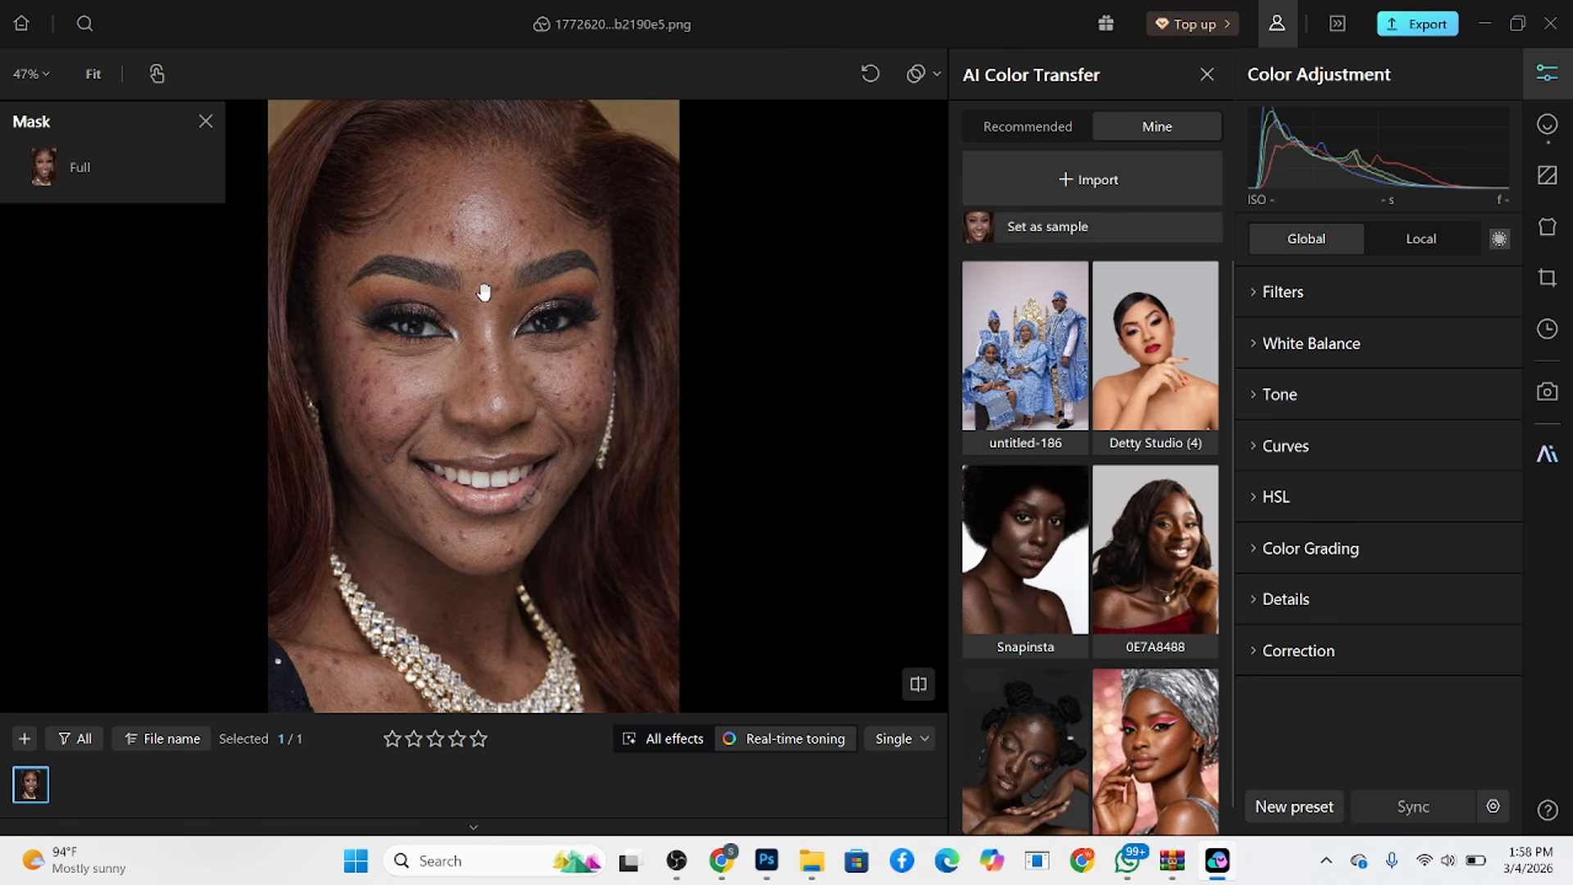
{"action": "scroll", "coordinate": [1089, 591], "scroll_direction": "down", "scroll_amount": 1}
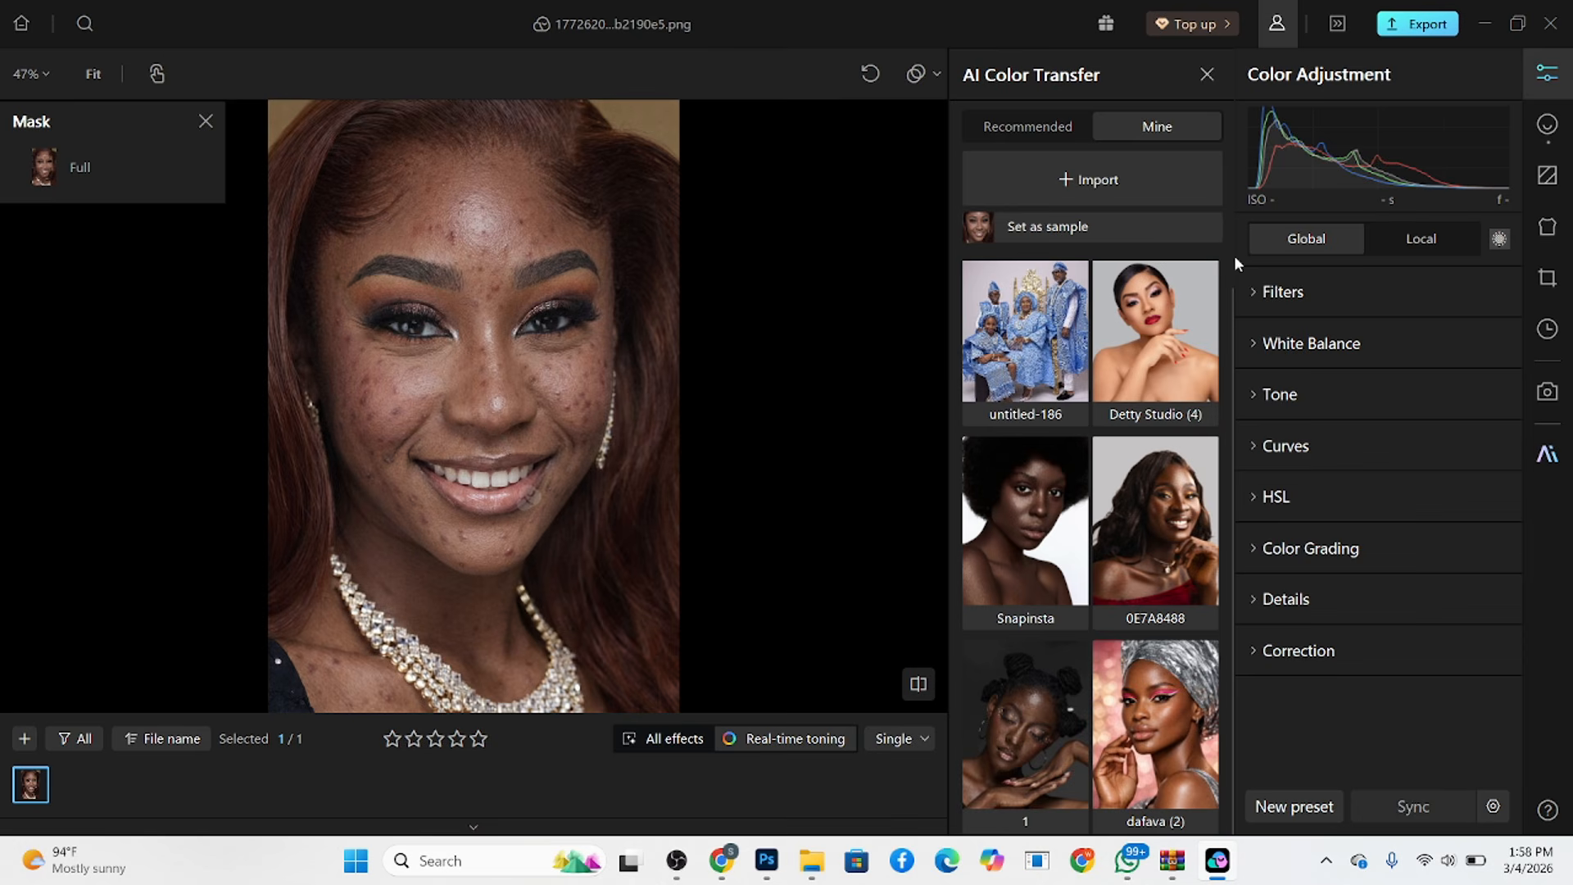
{"action": "left_click", "coordinate": [1092, 172]}
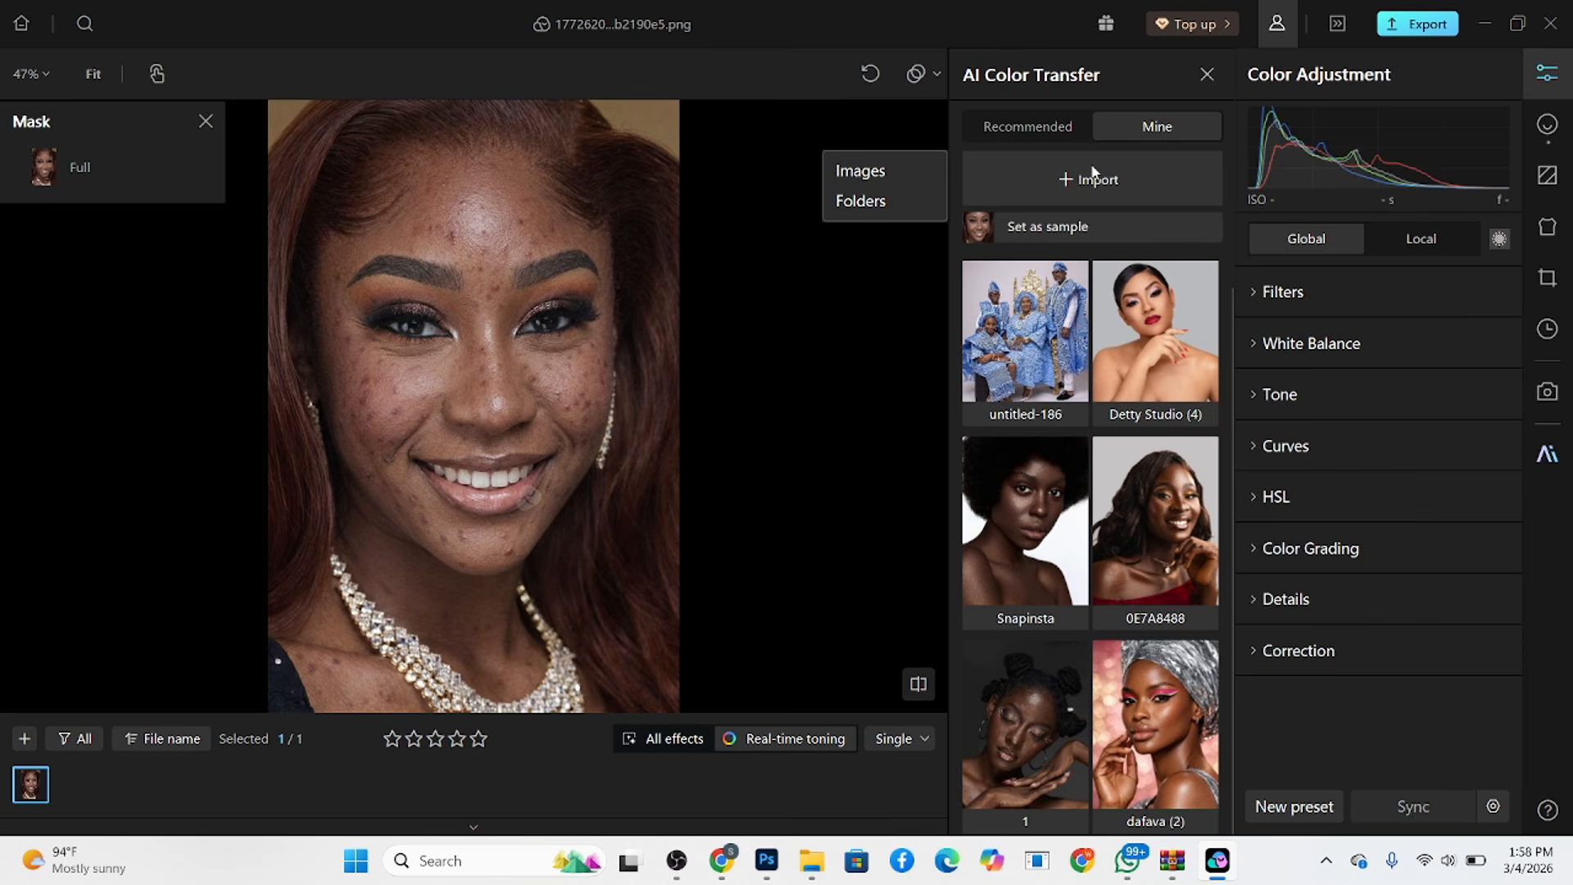
{"action": "left_click", "coordinate": [856, 172]}
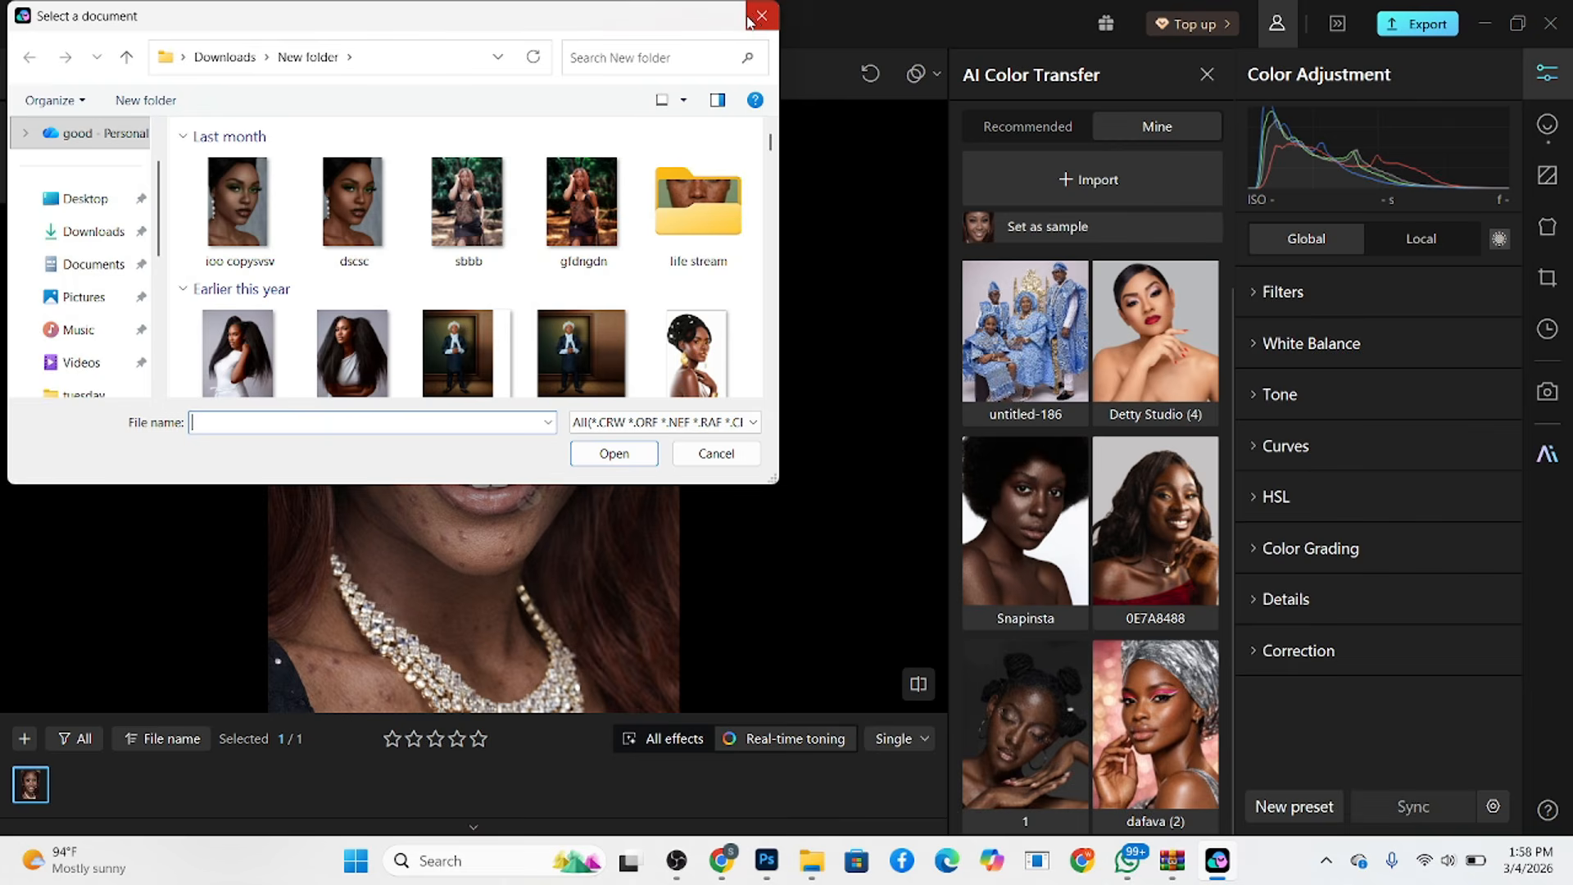
{"action": "left_click", "coordinate": [755, 20]}
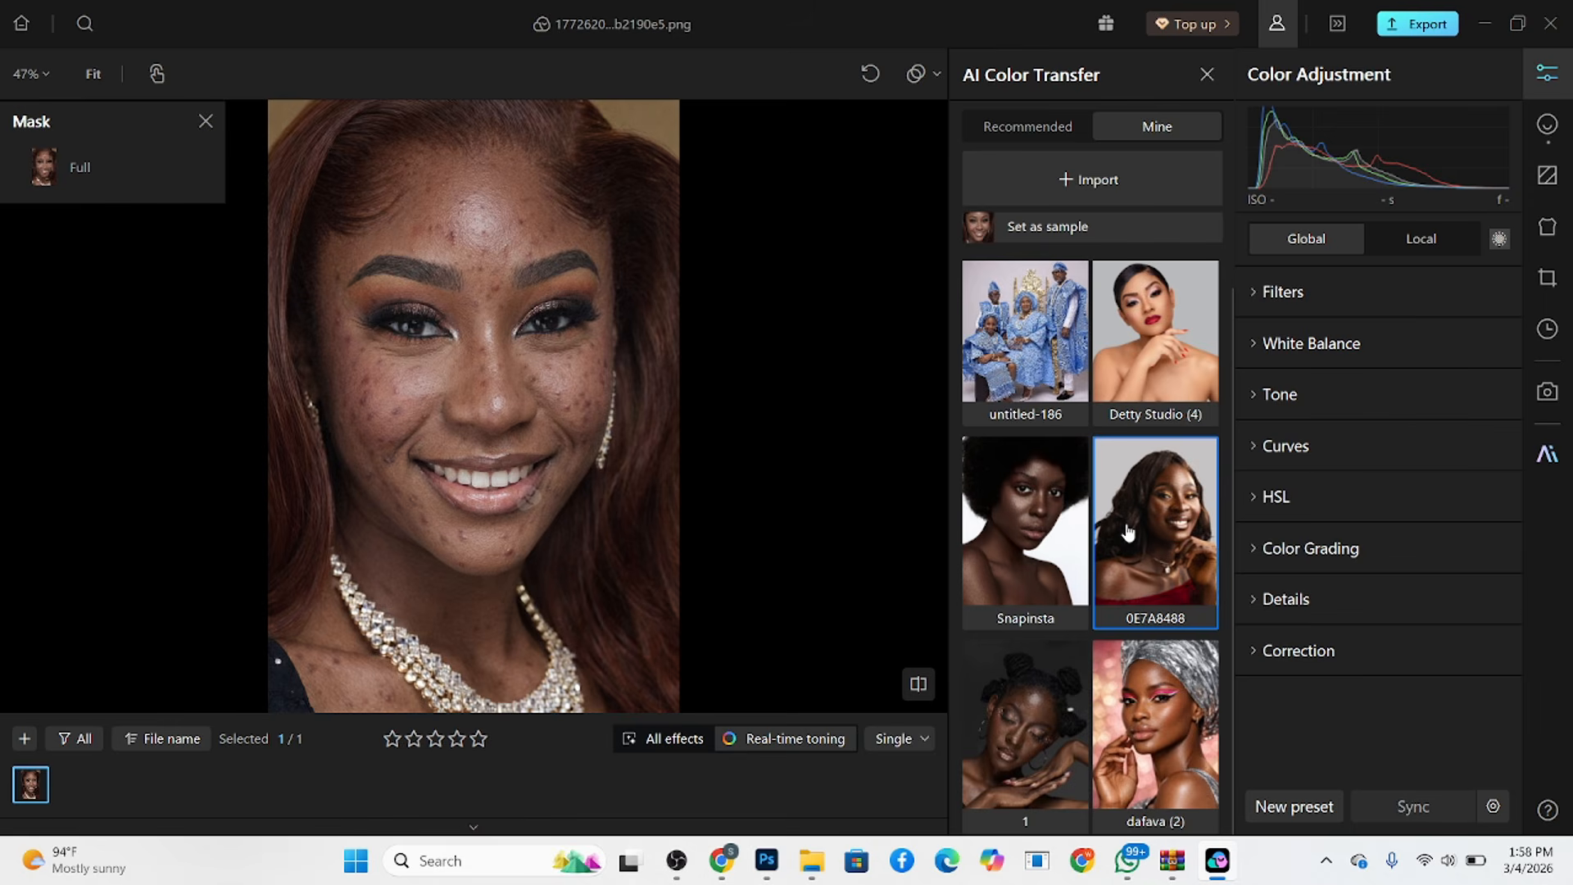
Apply the Snapinsta sample's color transfer to the portrait, with Intensity at 146 and Color at 79.
{"action": "left_click", "coordinate": [1016, 557]}
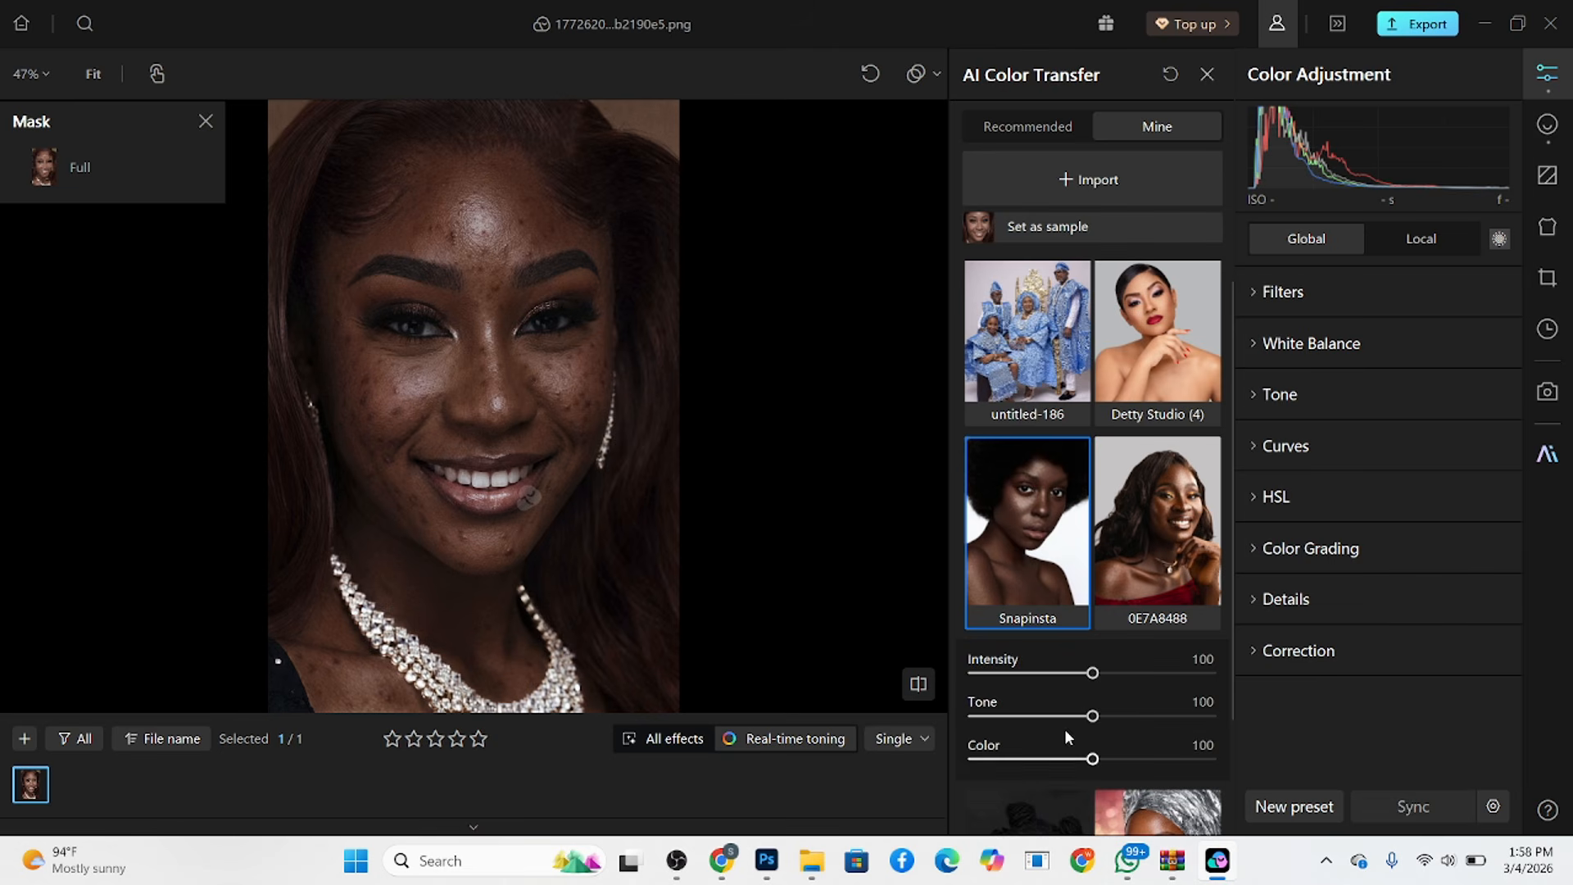
{"action": "left_click", "coordinate": [1094, 719]}
{"action": "mouse_move", "coordinate": [1093, 673]}
{"action": "left_mouse_down"}
{"action": "mouse_move", "coordinate": [1159, 688]}
{"action": "mouse_move", "coordinate": [1087, 680]}
{"action": "left_mouse_up"}
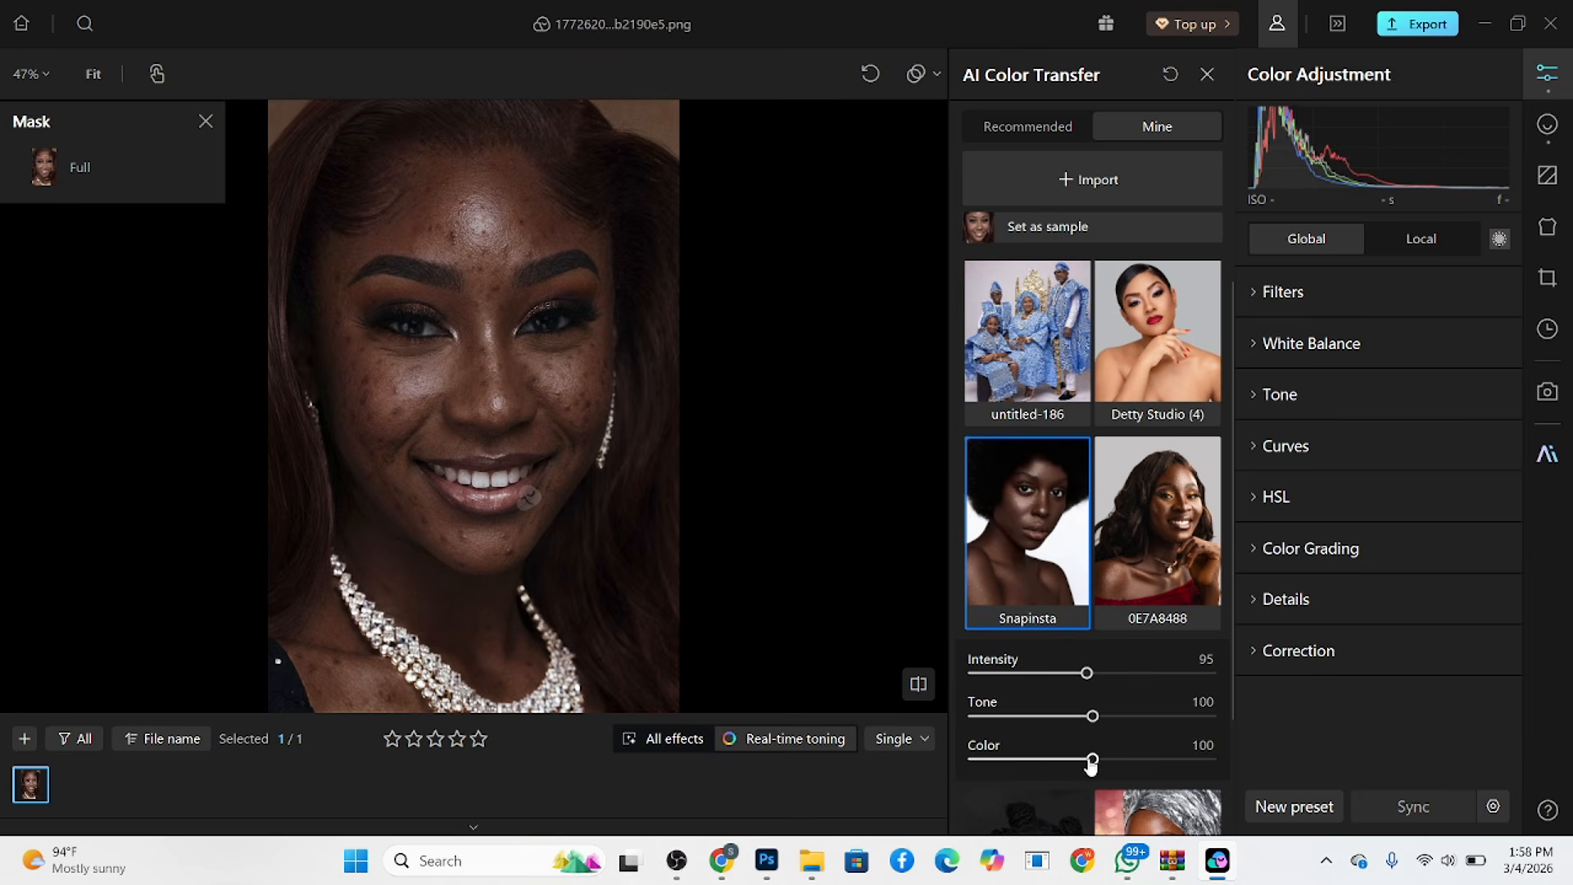
{"action": "left_click_drag", "start_coordinate": [1092, 759], "coordinate": [1129, 759]}
{"action": "left_click_drag", "start_coordinate": [1086, 673], "coordinate": [1149, 691]}
{"action": "left_click_drag", "start_coordinate": [1127, 759], "coordinate": [1095, 720]}
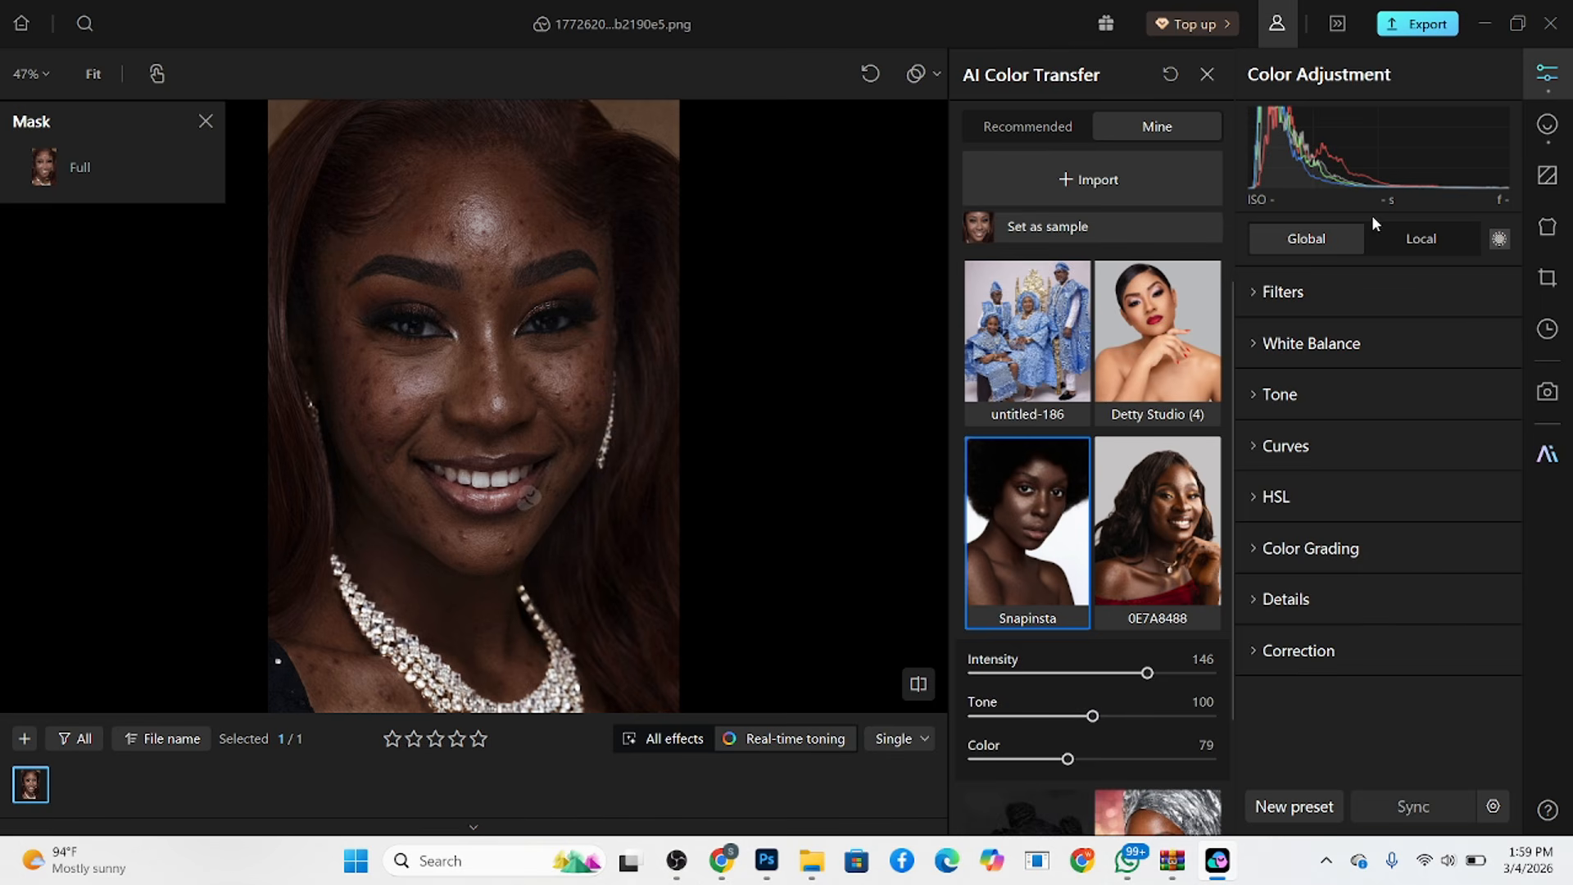
Adjust the global Tone with Exposure 0.36, Highlights 19, Shadows 14 and Blacks 13.
{"action": "left_click", "coordinate": [1279, 400]}
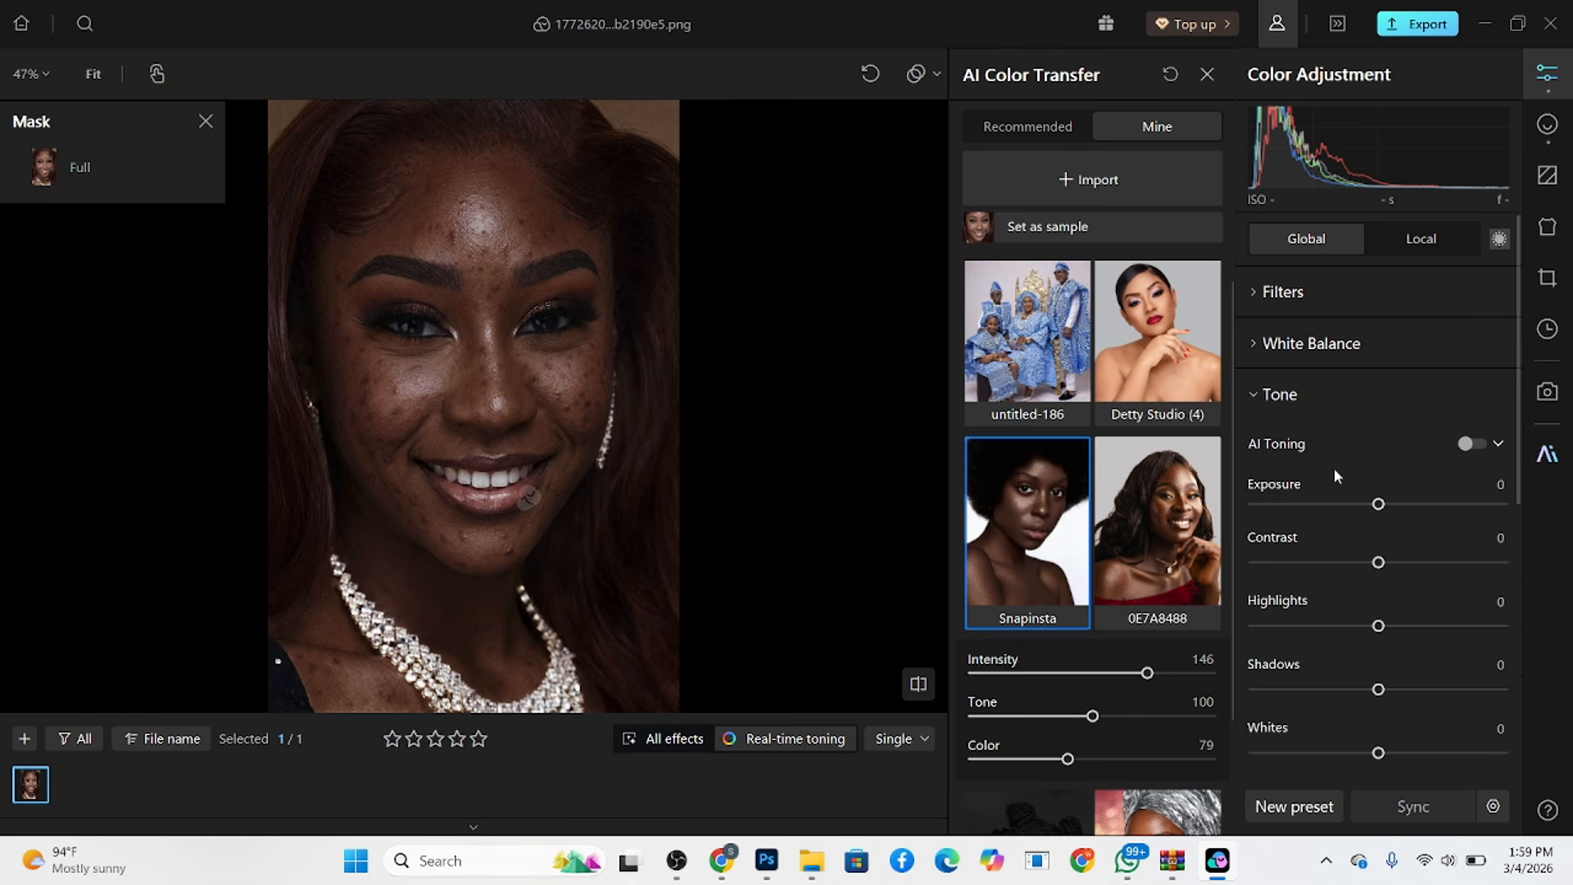
{"action": "left_click_drag", "start_coordinate": [1379, 506], "coordinate": [1386, 504]}
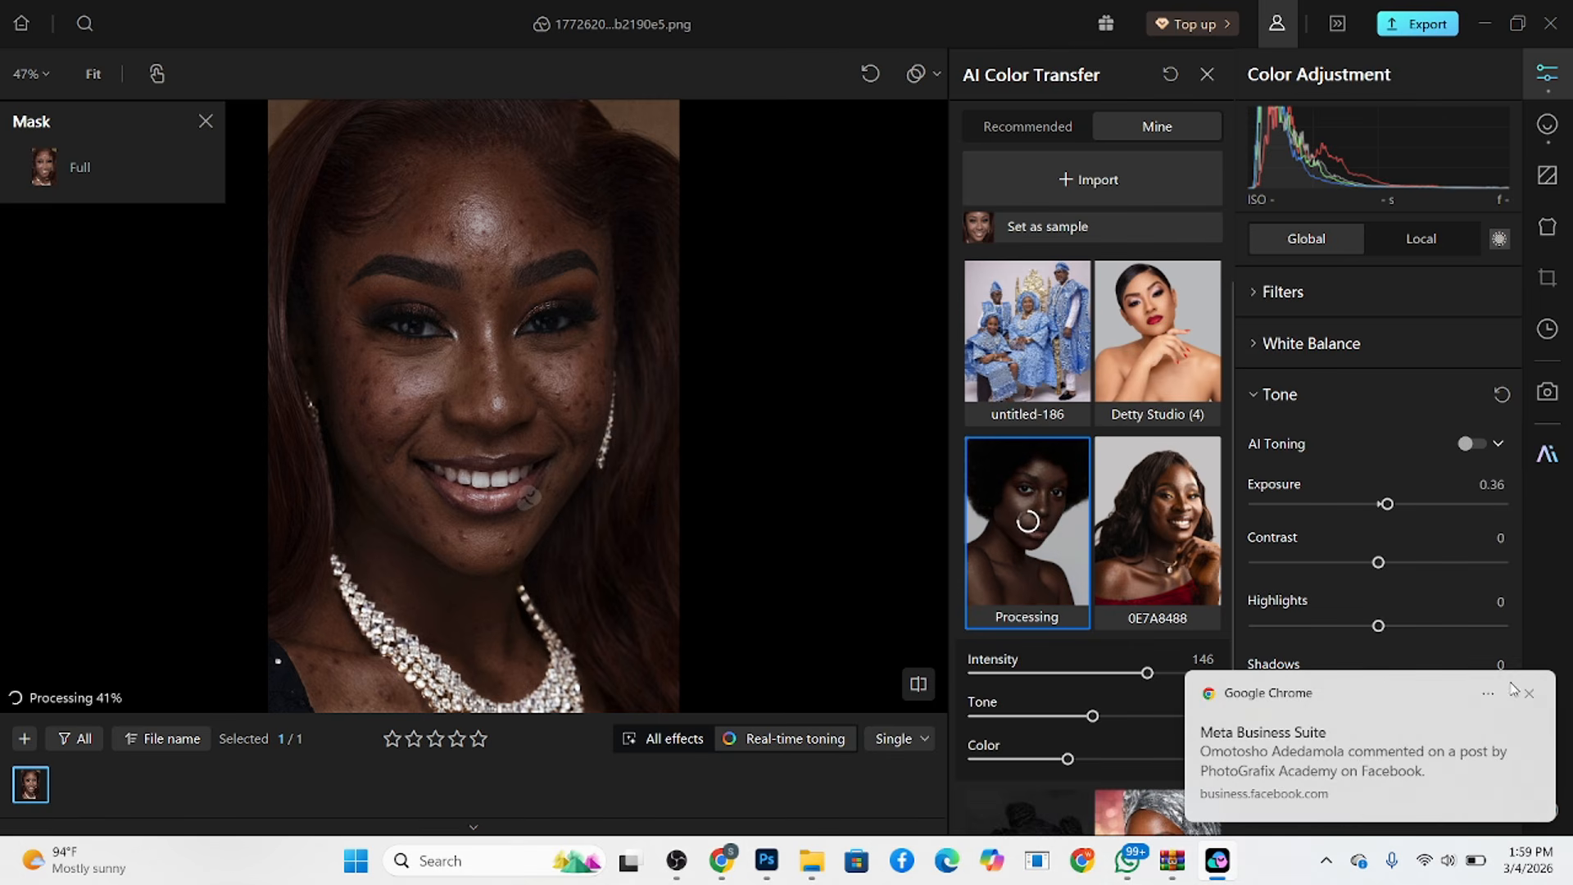
{"action": "left_click", "coordinate": [1529, 697]}
{"action": "left_click_drag", "start_coordinate": [1378, 689], "coordinate": [1396, 689]}
{"action": "left_click_drag", "start_coordinate": [1379, 628], "coordinate": [1403, 643]}
{"action": "scroll", "coordinate": [1402, 645], "scroll_direction": "down", "scroll_amount": 1}
{"action": "left_click_drag", "start_coordinate": [1378, 754], "coordinate": [1394, 755]}
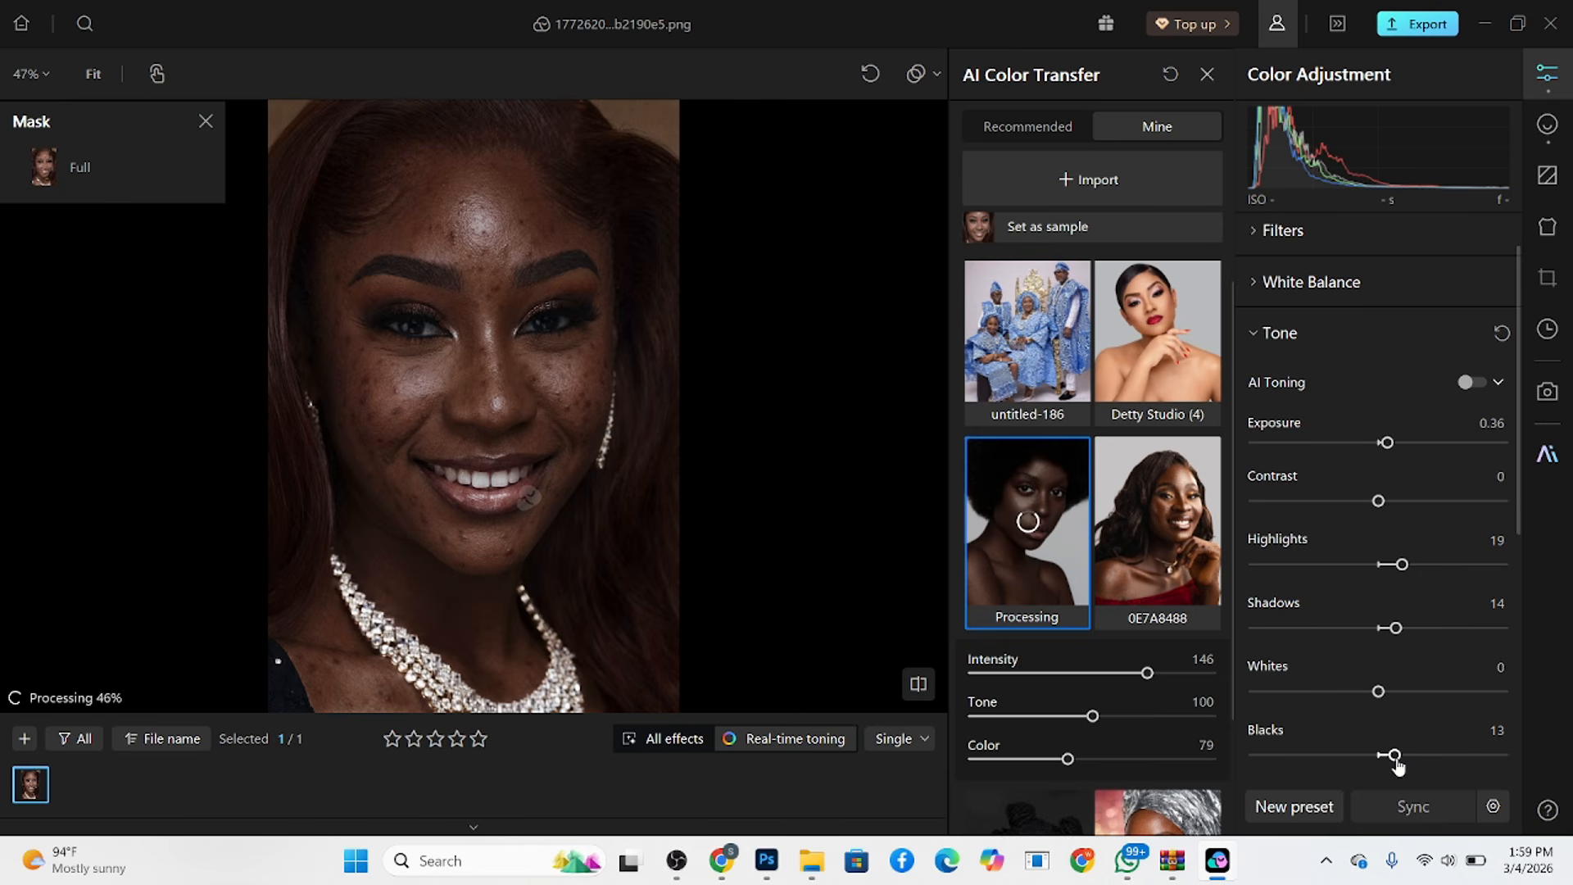
Check the retouched portrait, raise the Exposure slightly beyond 0.65 and lift the Shadows a little more.
{"action": "left_click", "coordinate": [1547, 125]}
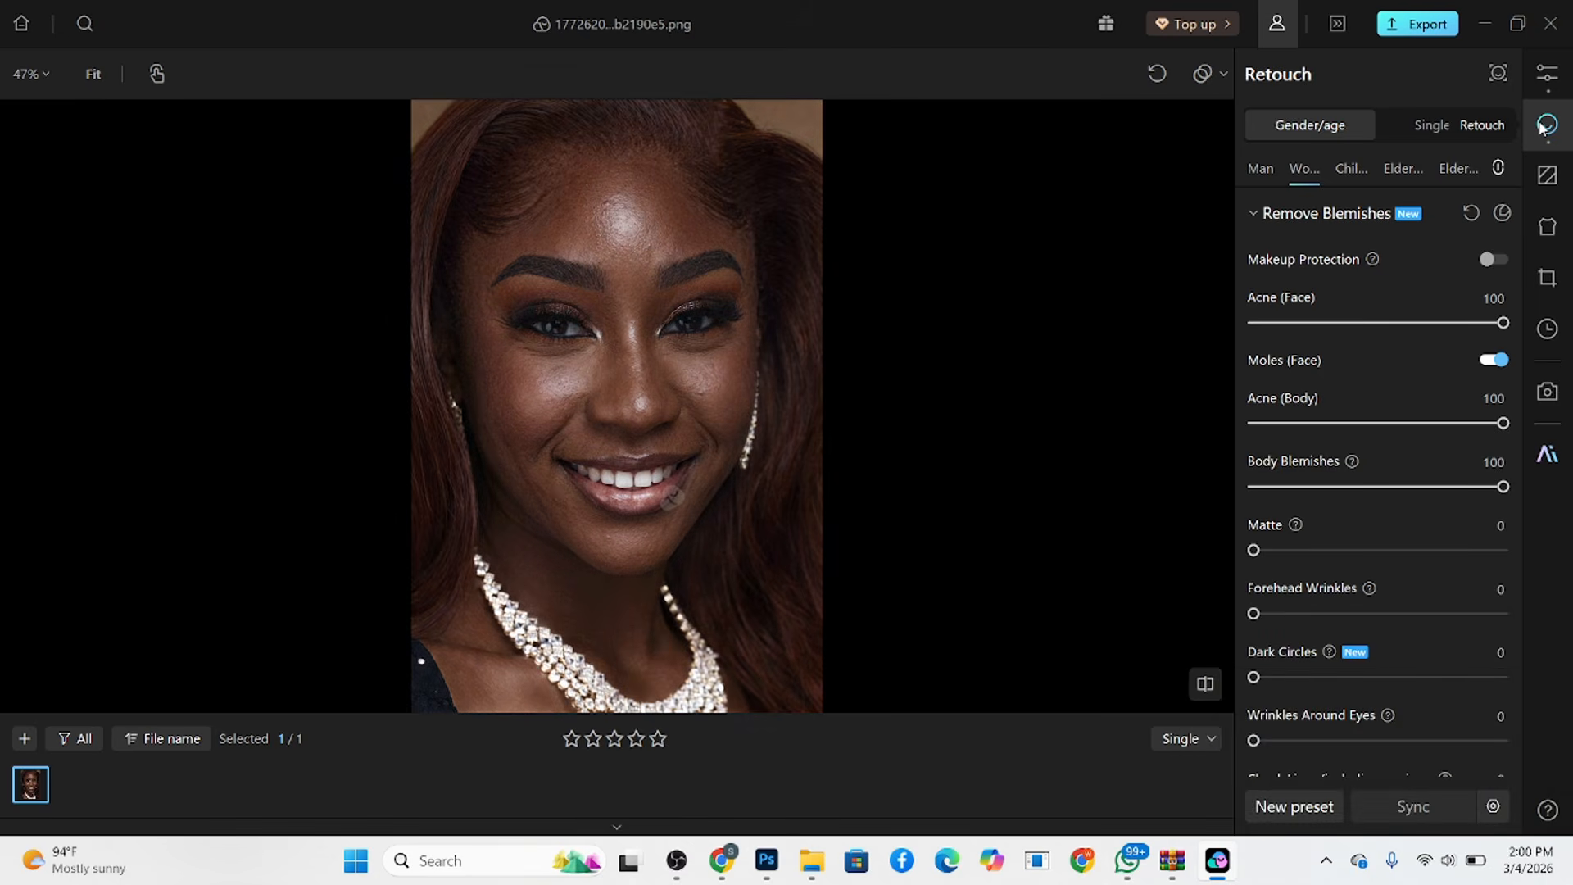
{"action": "left_click", "coordinate": [818, 427]}
{"action": "left_click", "coordinate": [817, 427]}
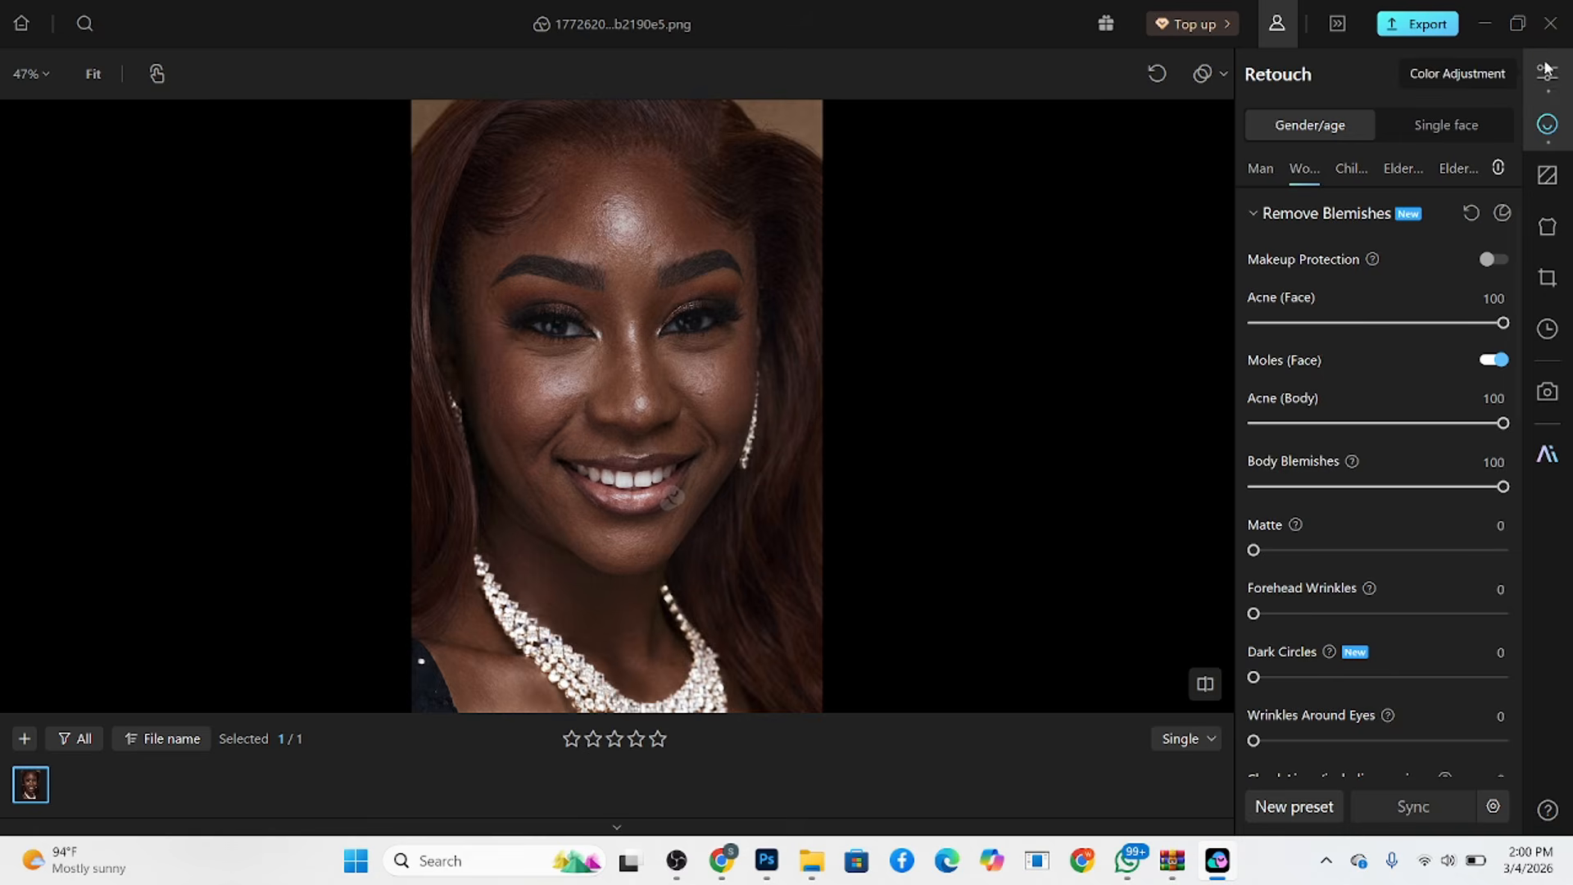
{"action": "left_click", "coordinate": [1557, 82]}
{"action": "left_click_drag", "start_coordinate": [1385, 443], "coordinate": [1395, 448]}
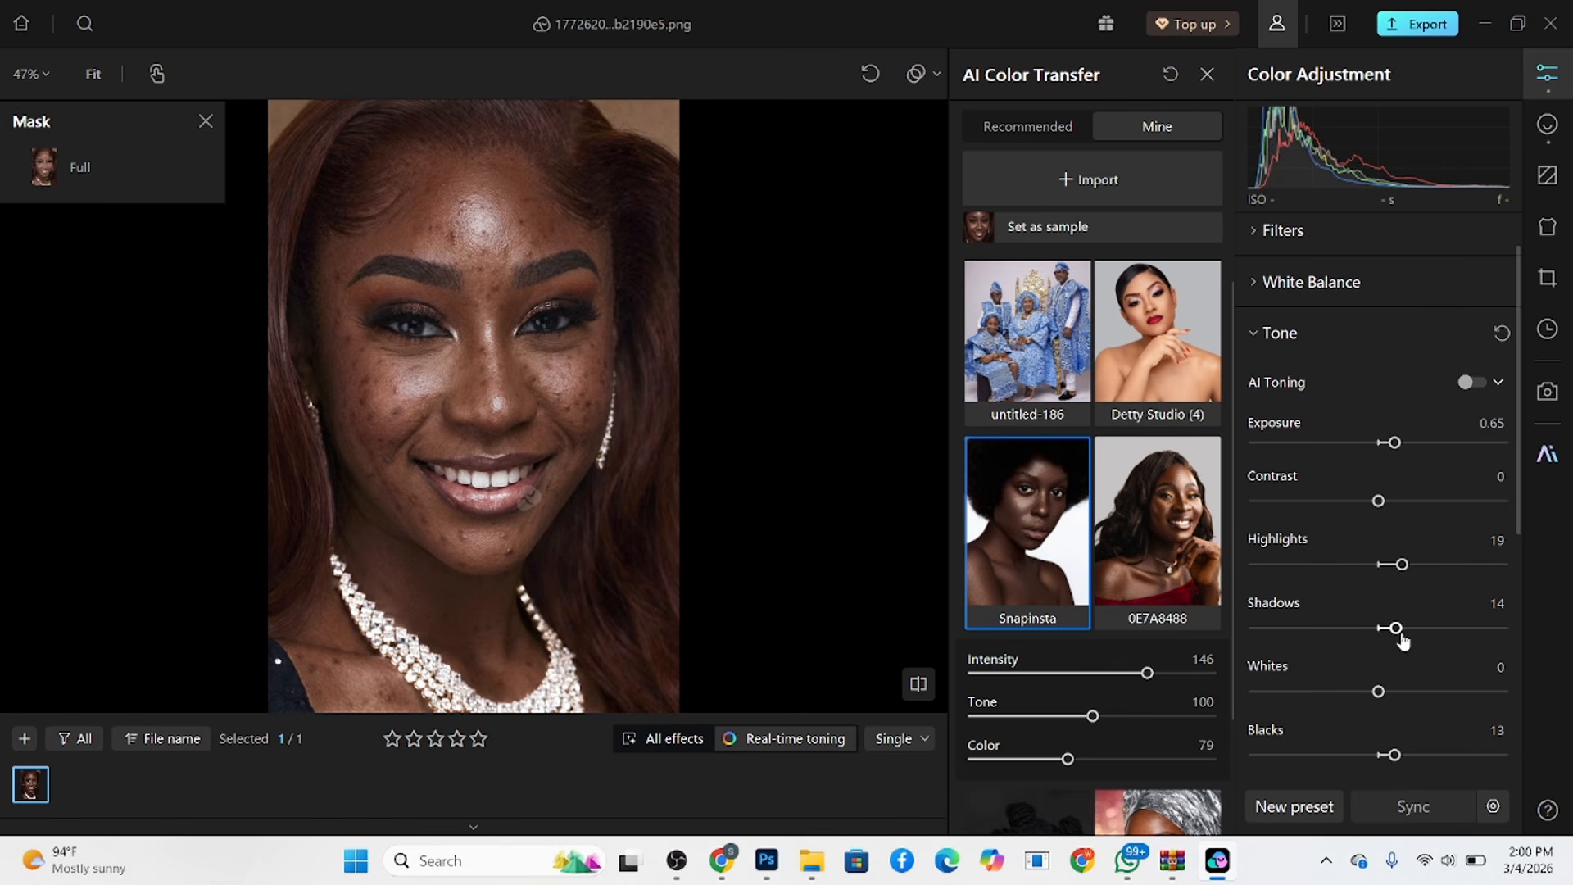
{"action": "left_click_drag", "start_coordinate": [1395, 629], "coordinate": [1406, 631]}
{"action": "left_click_drag", "start_coordinate": [1393, 447], "coordinate": [1398, 447]}
Set Face Defocus Repair to 100 in the blemish retouching and inspect the face up close.
{"action": "left_click", "coordinate": [1548, 124]}
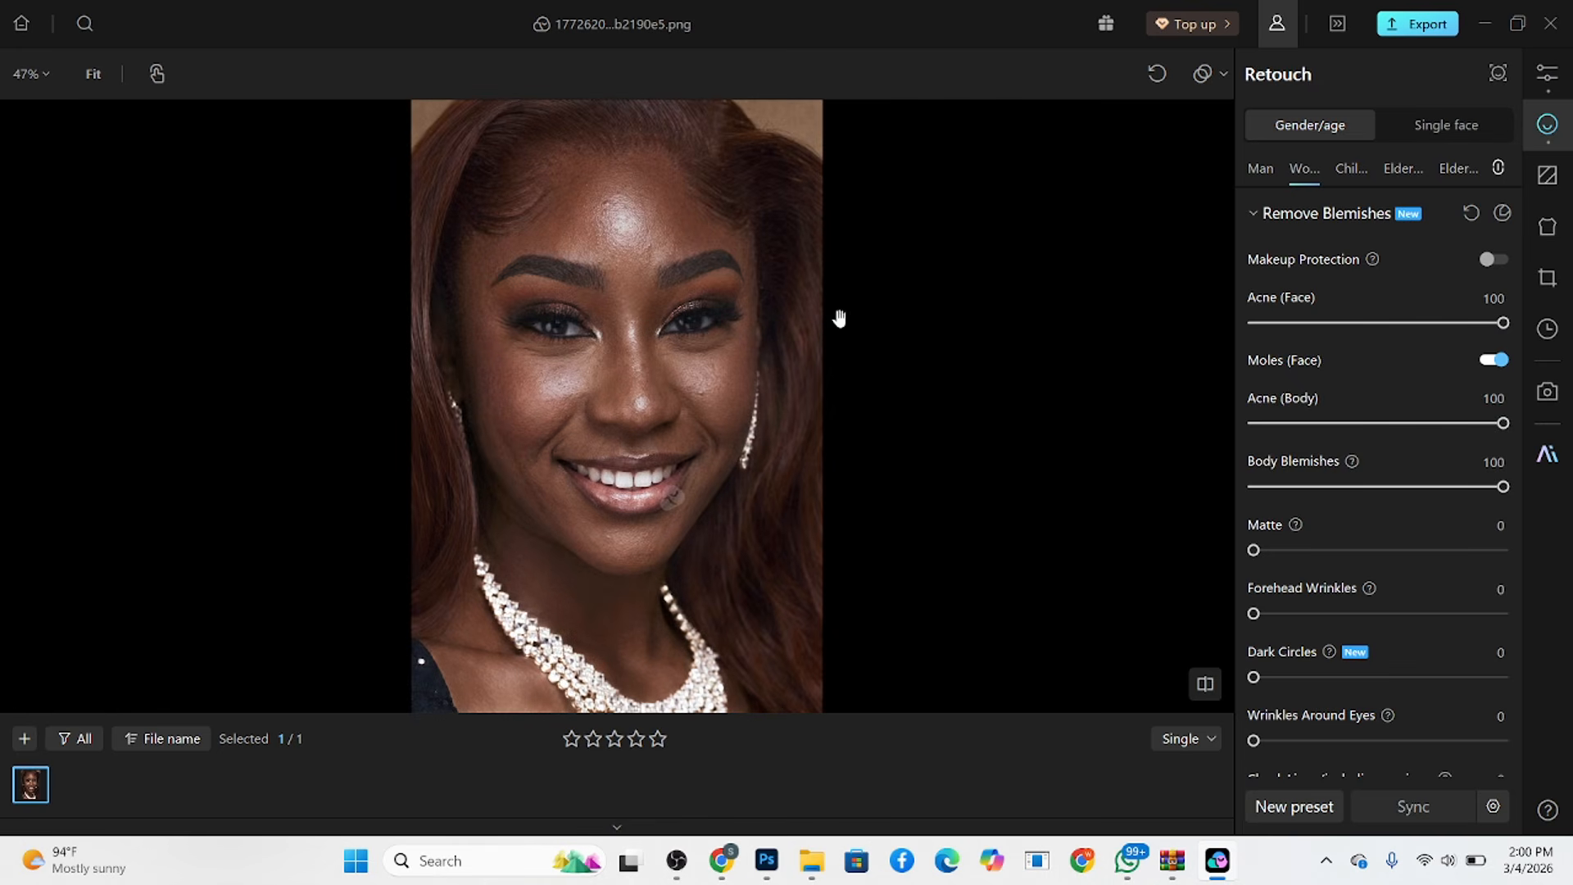
{"action": "scroll", "coordinate": [1342, 528], "scroll_direction": "down", "scroll_amount": 5}
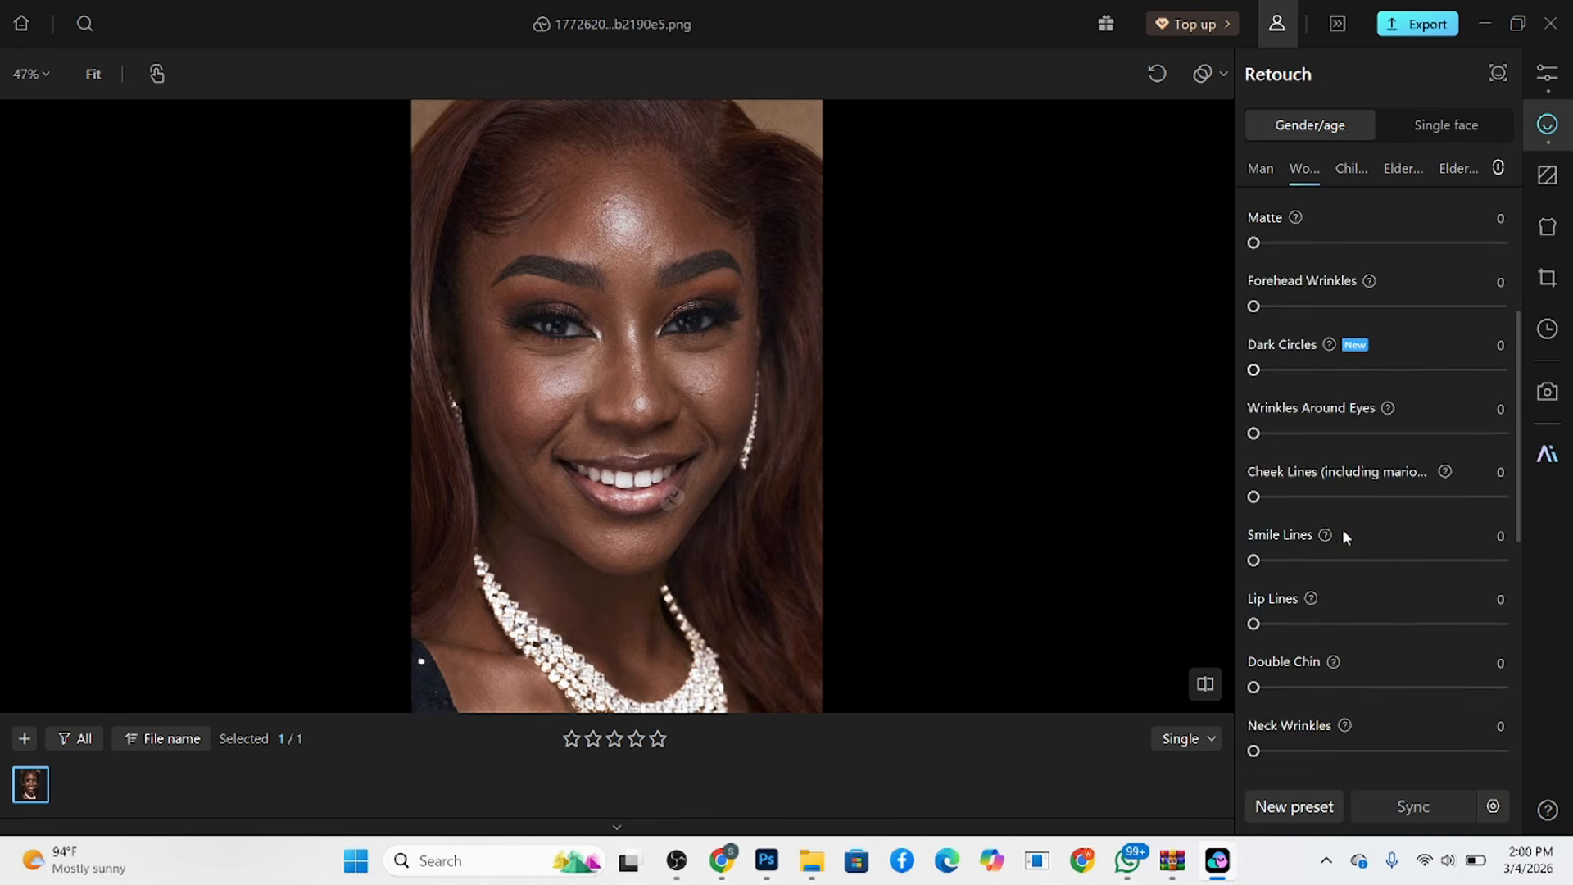
{"action": "scroll", "coordinate": [1338, 557], "scroll_direction": "down", "scroll_amount": 3}
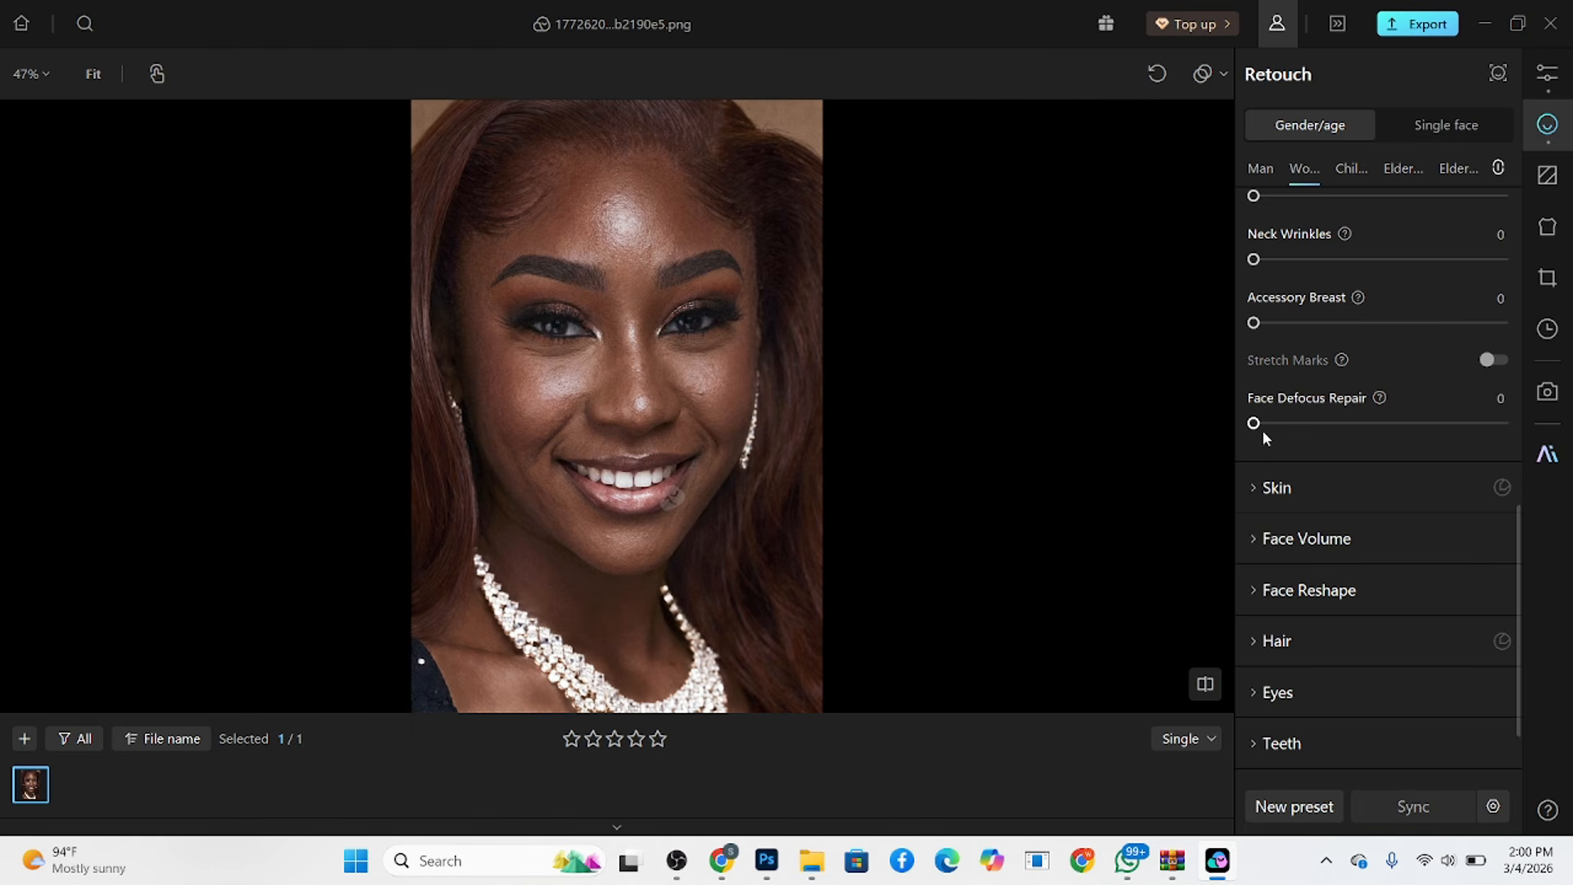
{"action": "left_click_drag", "start_coordinate": [1259, 433], "coordinate": [1568, 440]}
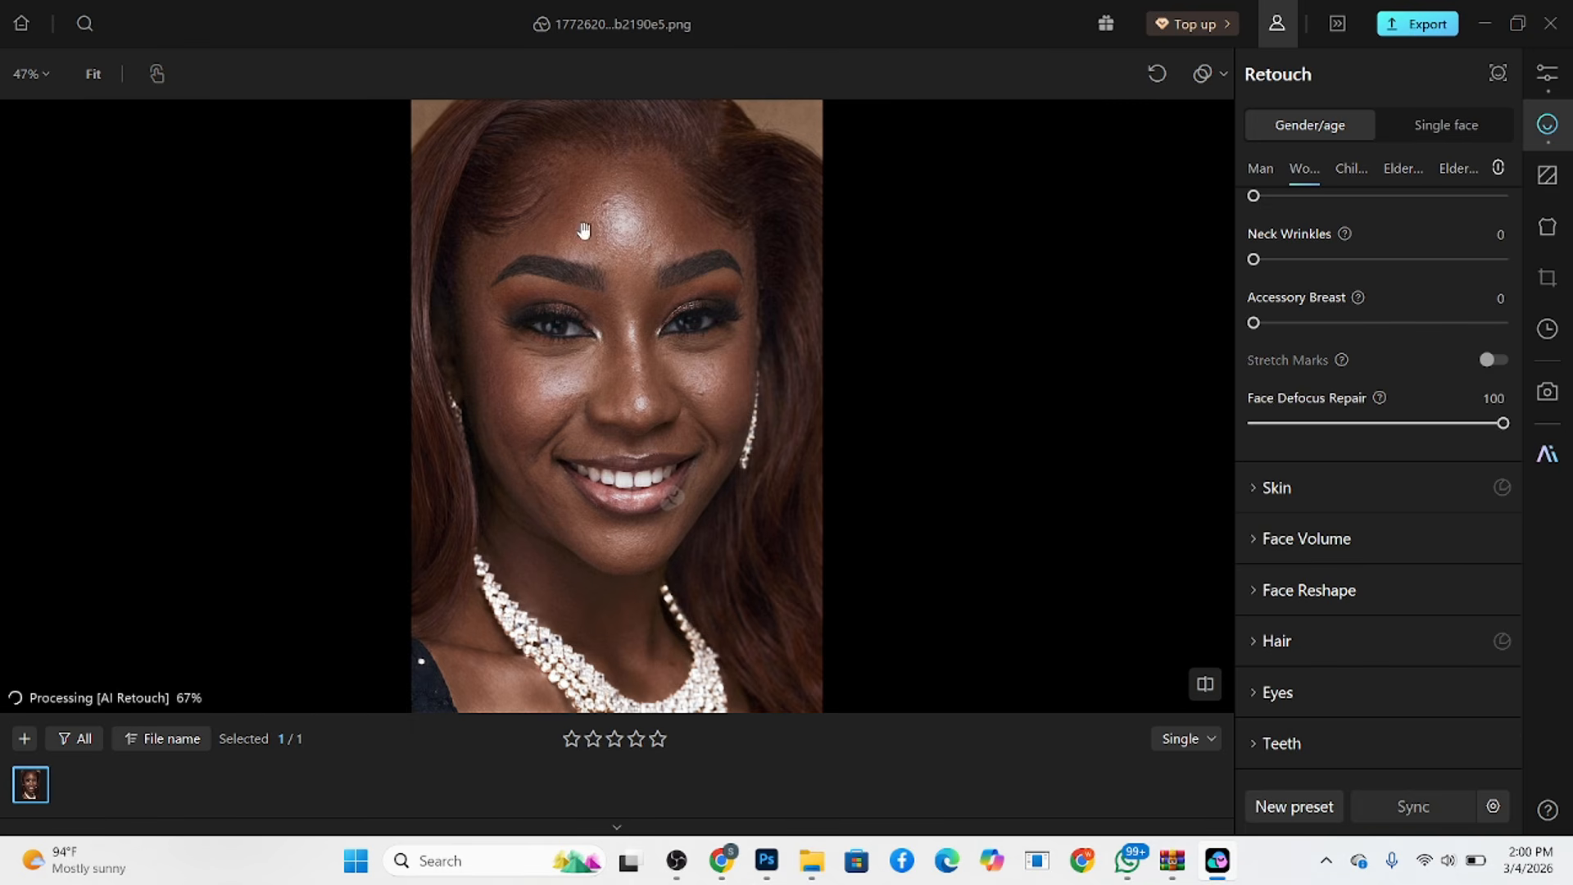
{"action": "scroll", "coordinate": [582, 254], "scroll_direction": "up", "scroll_amount": 7}
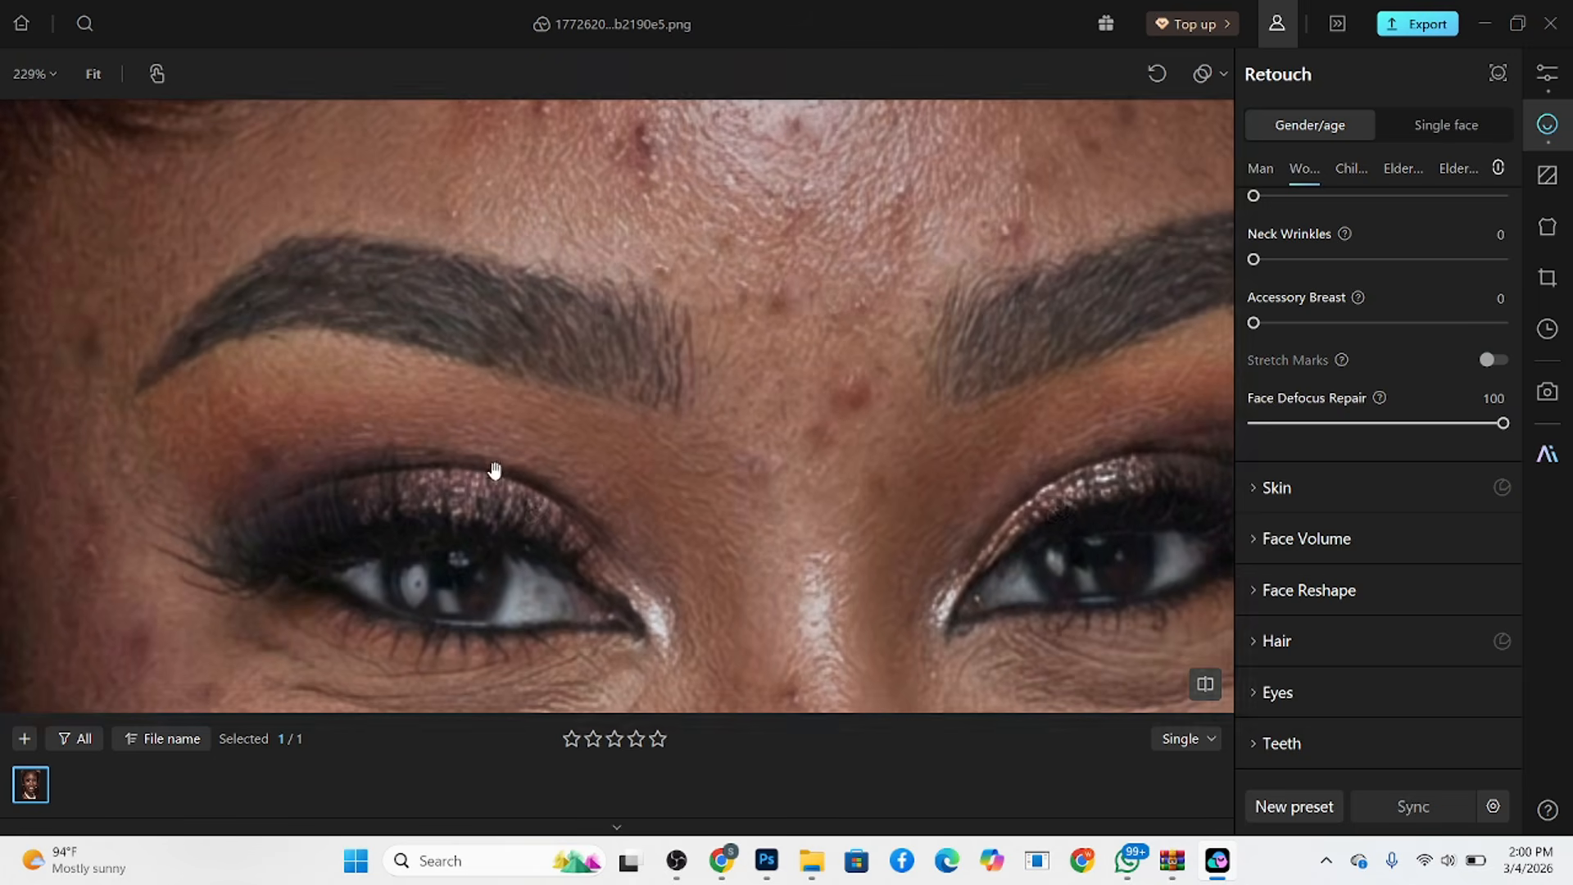
{"action": "scroll", "coordinate": [556, 285], "scroll_direction": "down", "scroll_amount": 7}
{"action": "scroll", "coordinate": [556, 284], "scroll_direction": "down", "scroll_amount": 2}
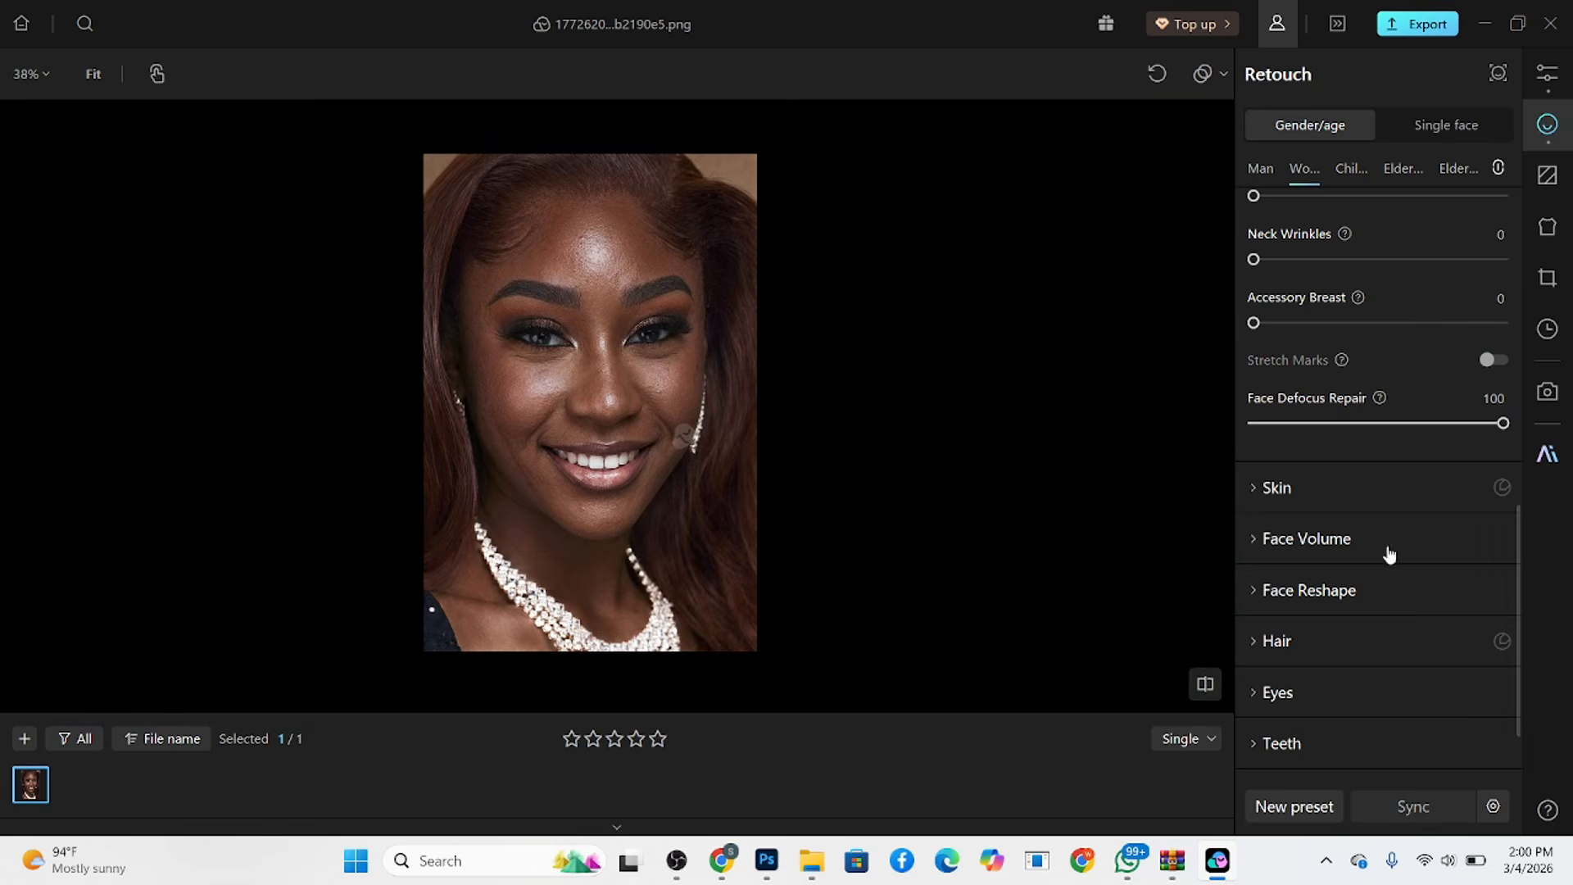
Set the skin's Neutral Gray Leveling to 100 and Skin Refinement Effects to 48, checking the face up close.
{"action": "left_click", "coordinate": [1392, 493]}
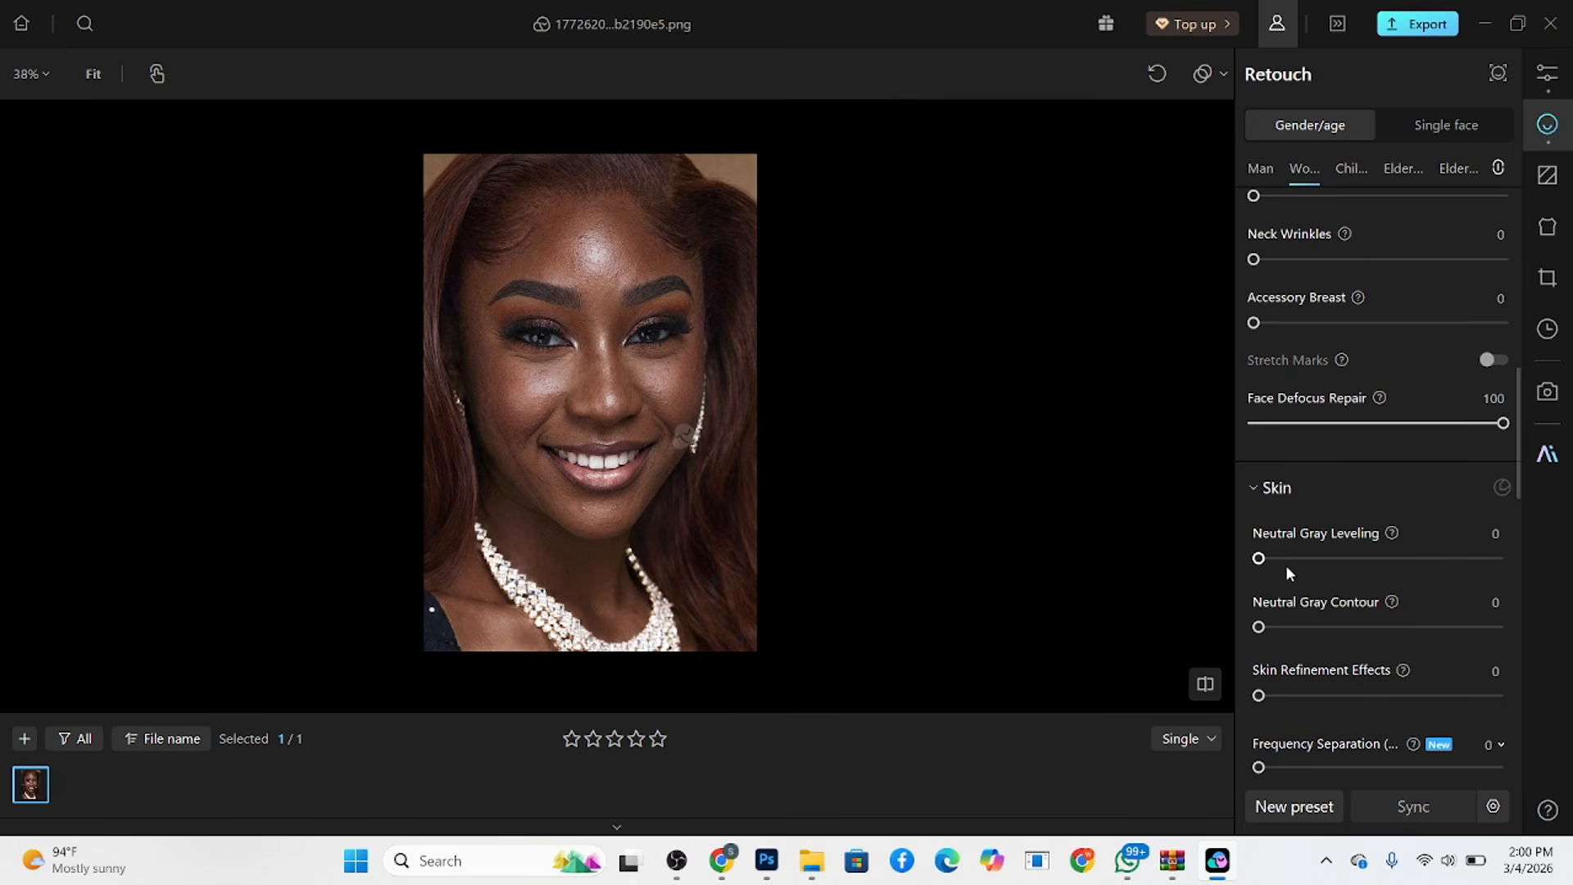
{"action": "left_click_drag", "start_coordinate": [1293, 569], "coordinate": [1503, 564]}
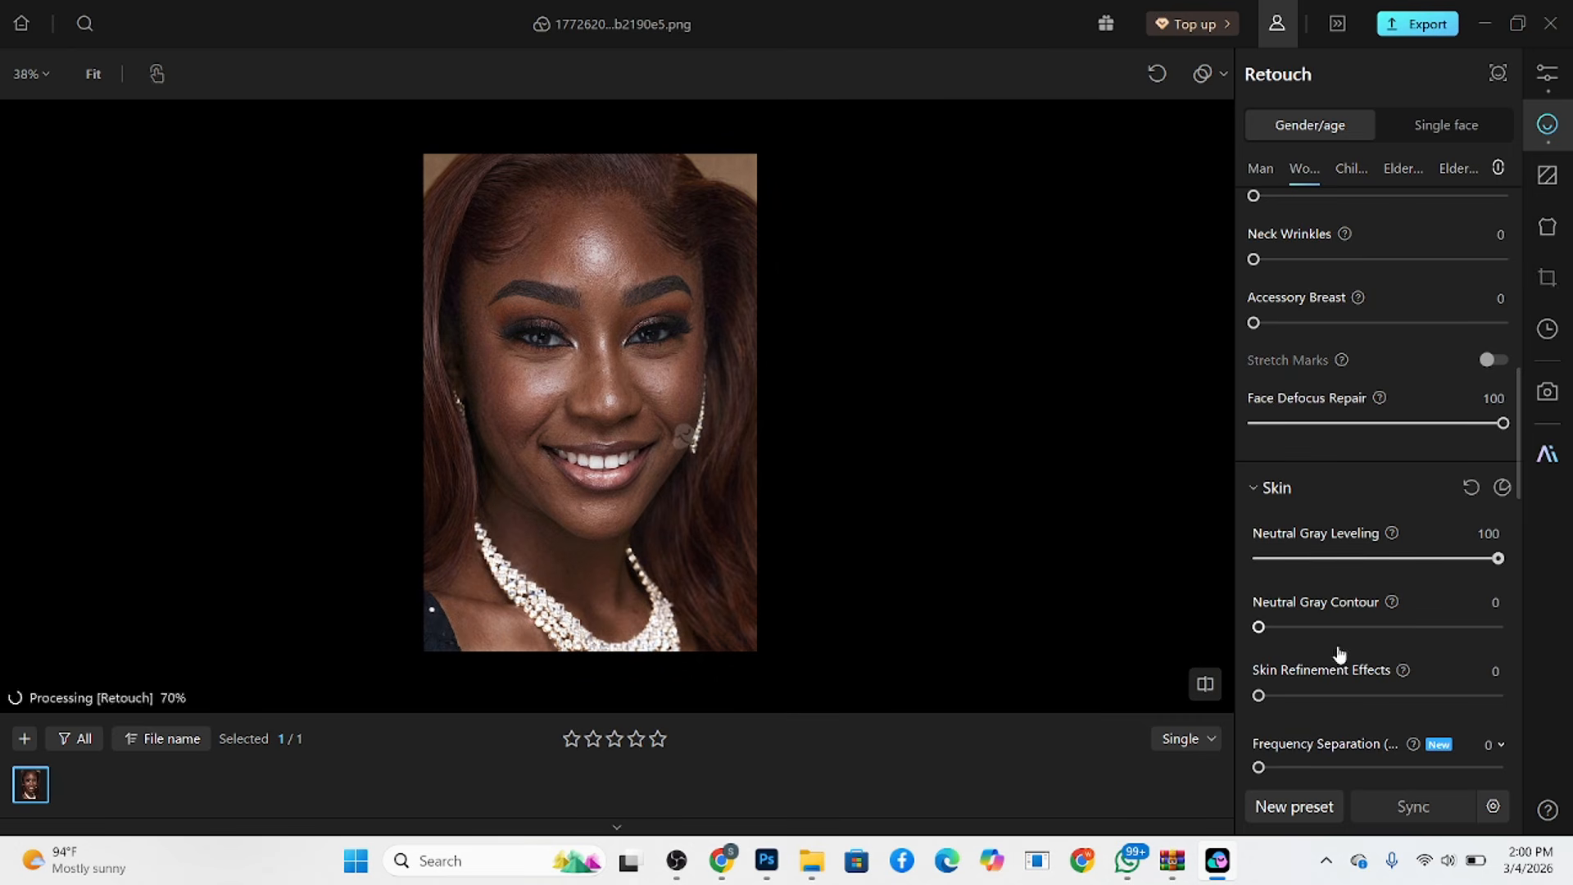
{"action": "scroll", "coordinate": [664, 330], "scroll_direction": "up", "scroll_amount": 3}
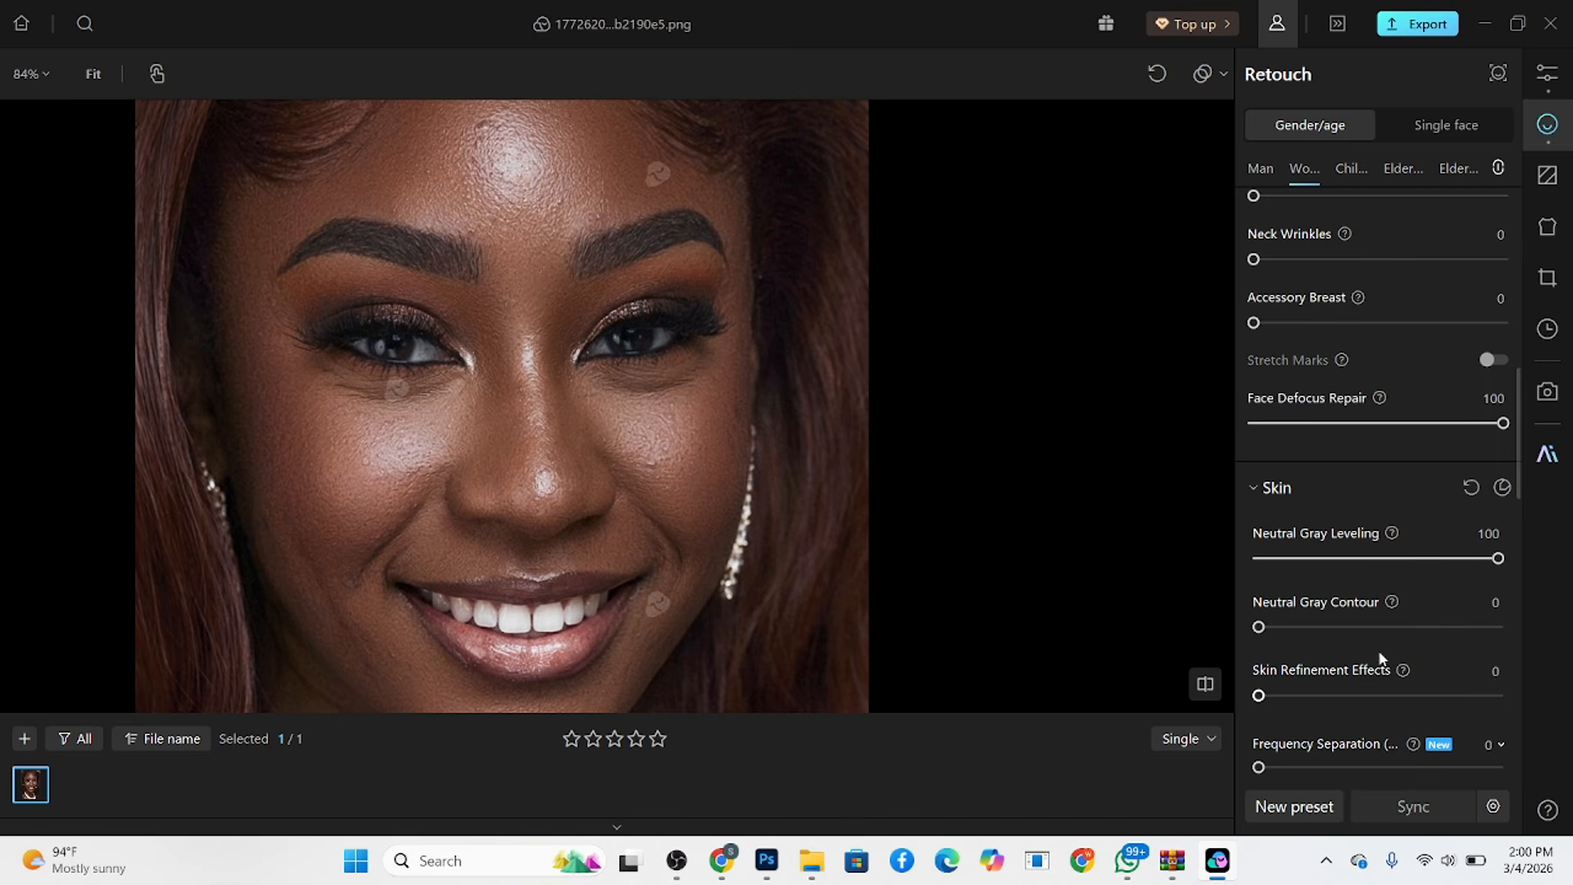
{"action": "left_click_drag", "start_coordinate": [1294, 698], "coordinate": [1374, 696]}
{"action": "scroll", "coordinate": [625, 348], "scroll_direction": "down", "scroll_amount": 3}
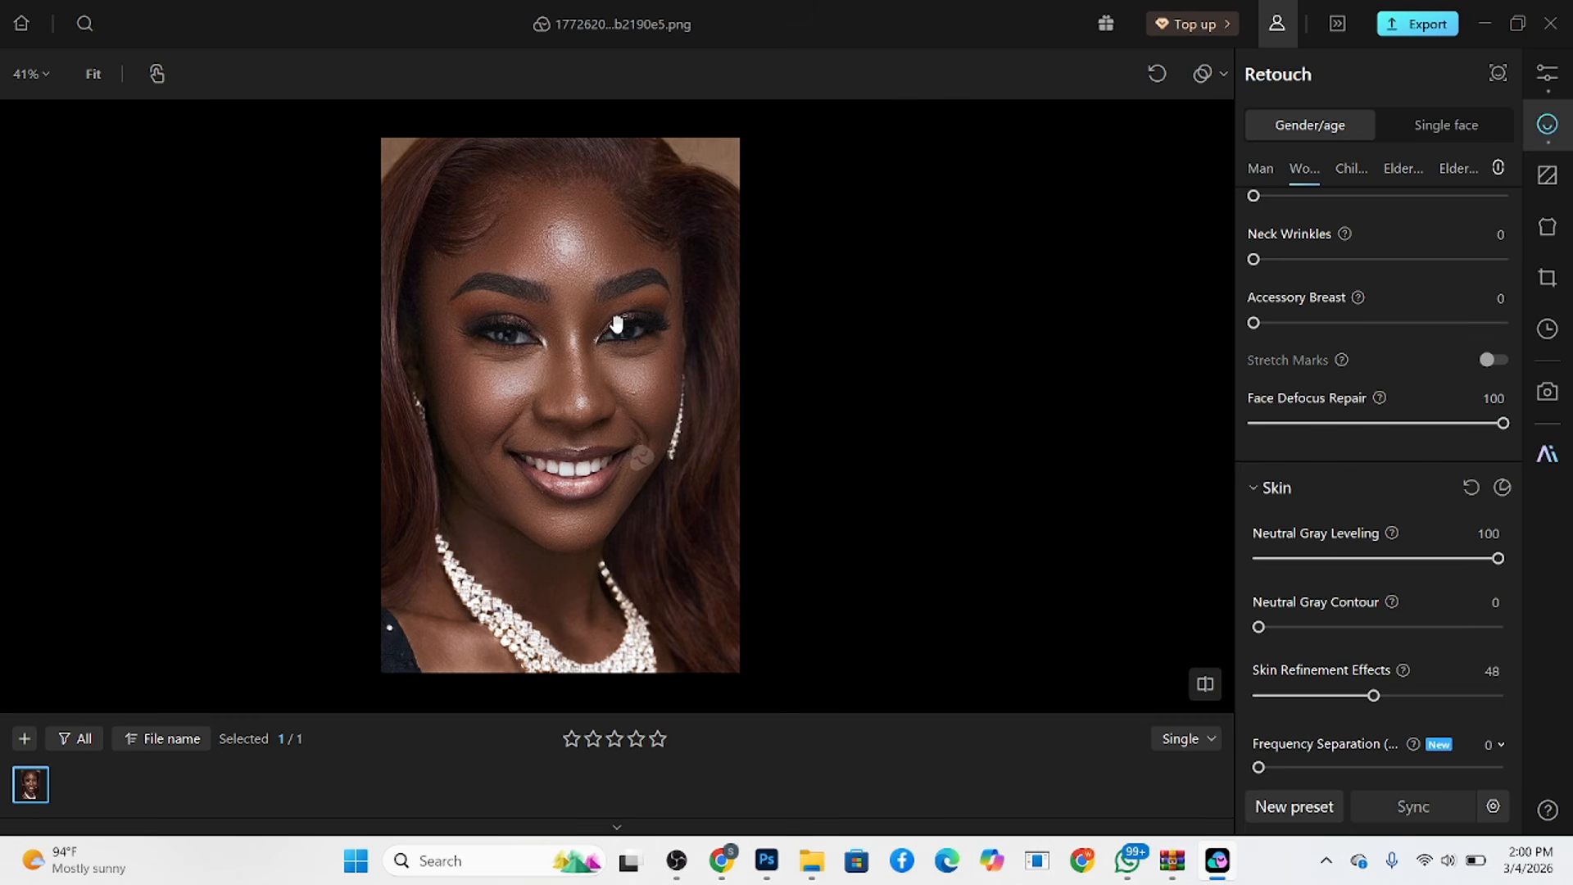
{"action": "scroll", "coordinate": [421, 281], "scroll_direction": "up", "scroll_amount": 2}
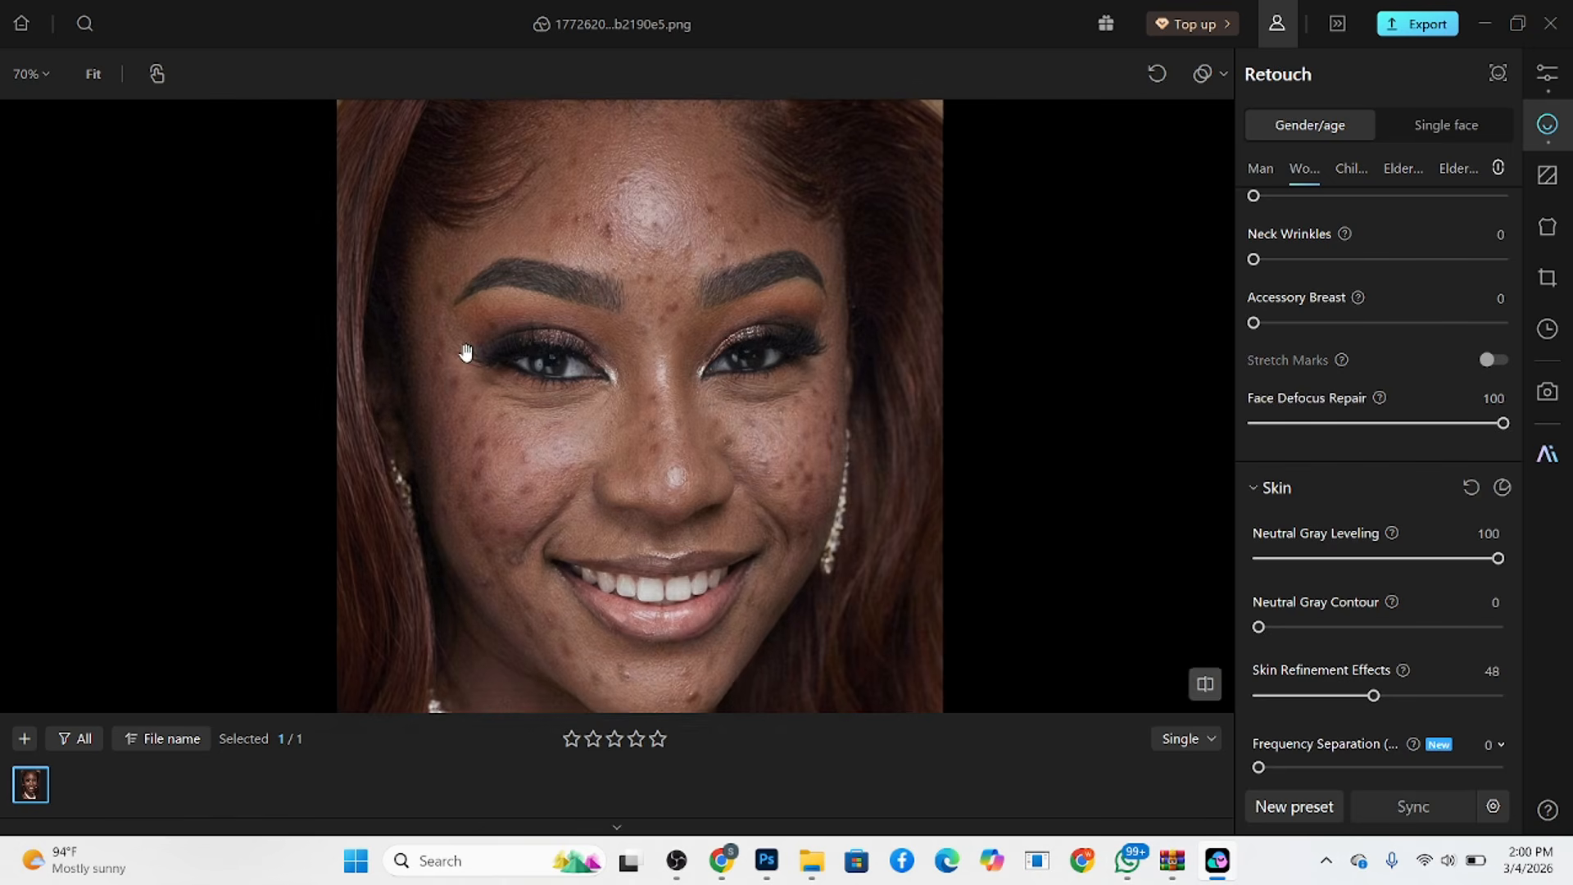
Set Frequency Separation (Body) to 100 with High-frequency enhancement 19 and Low-frequency smoothing 100.
{"action": "scroll", "coordinate": [1311, 618], "scroll_direction": "down", "scroll_amount": 3}
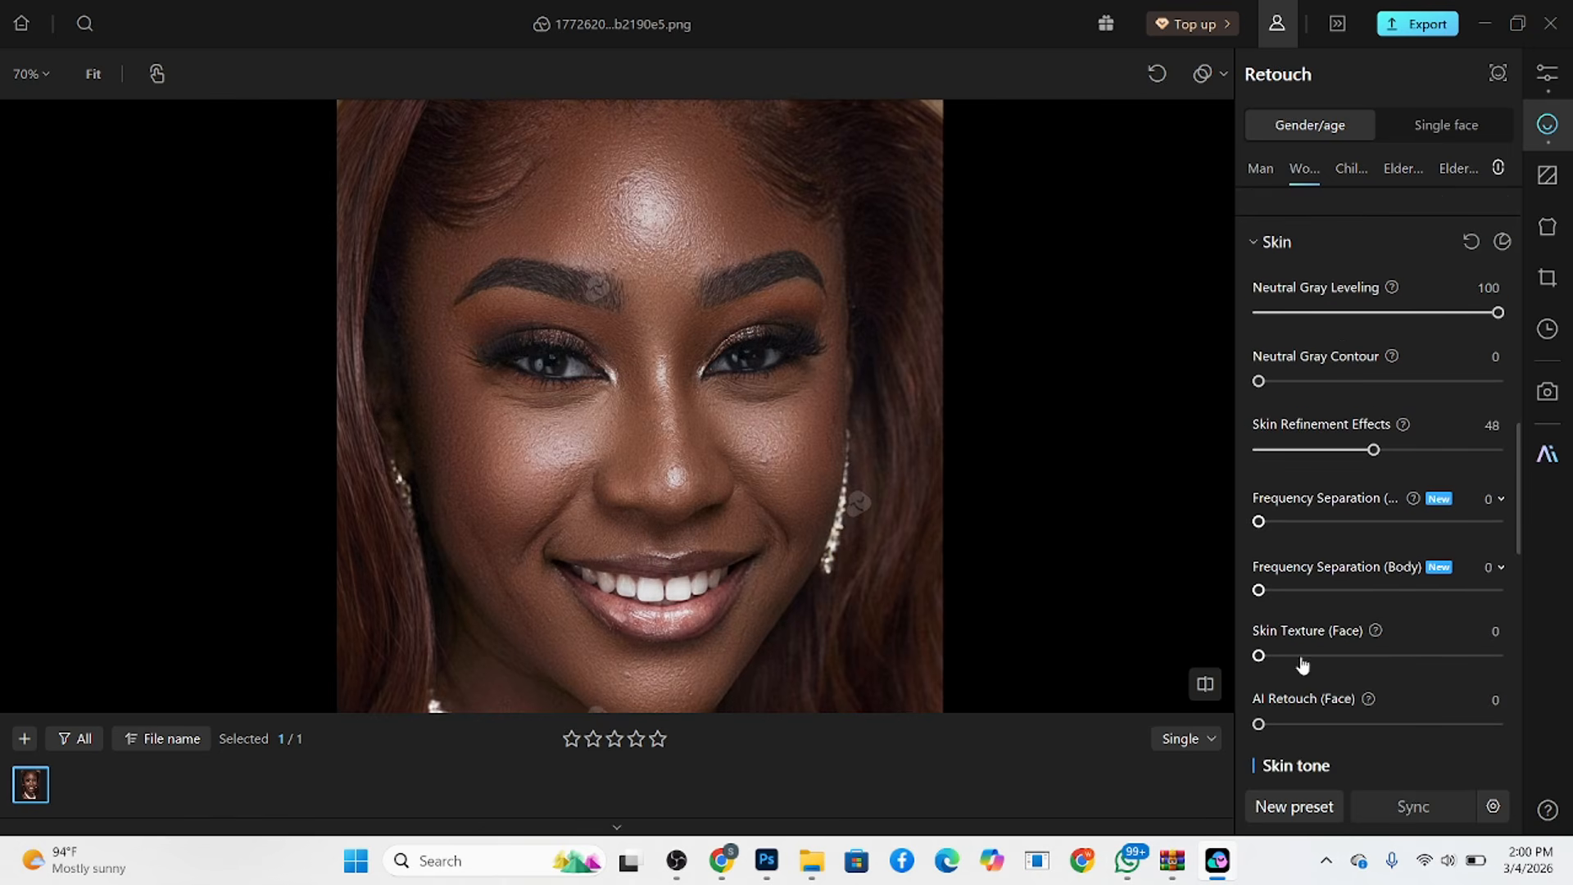
{"action": "scroll", "coordinate": [1302, 668], "scroll_direction": "down", "scroll_amount": 1}
{"action": "scroll", "coordinate": [1299, 685], "scroll_direction": "down", "scroll_amount": 2}
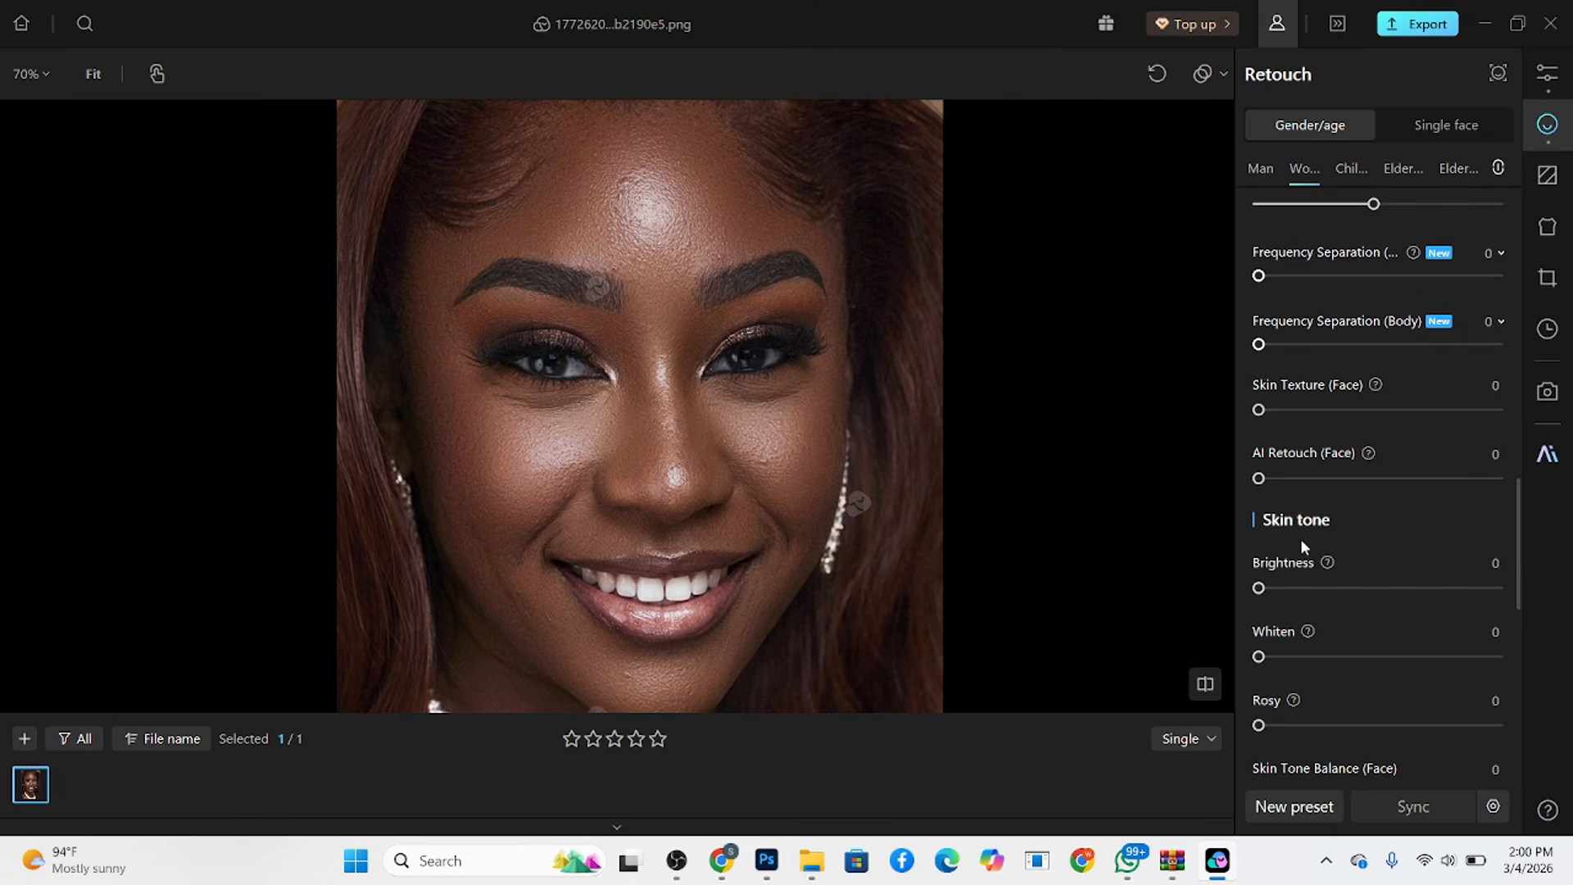
{"action": "scroll", "coordinate": [1301, 538], "scroll_direction": "up", "scroll_amount": 2}
{"action": "left_click_drag", "start_coordinate": [1283, 466], "coordinate": [1422, 467]}
{"action": "left_click_drag", "start_coordinate": [1373, 526], "coordinate": [1401, 518]}
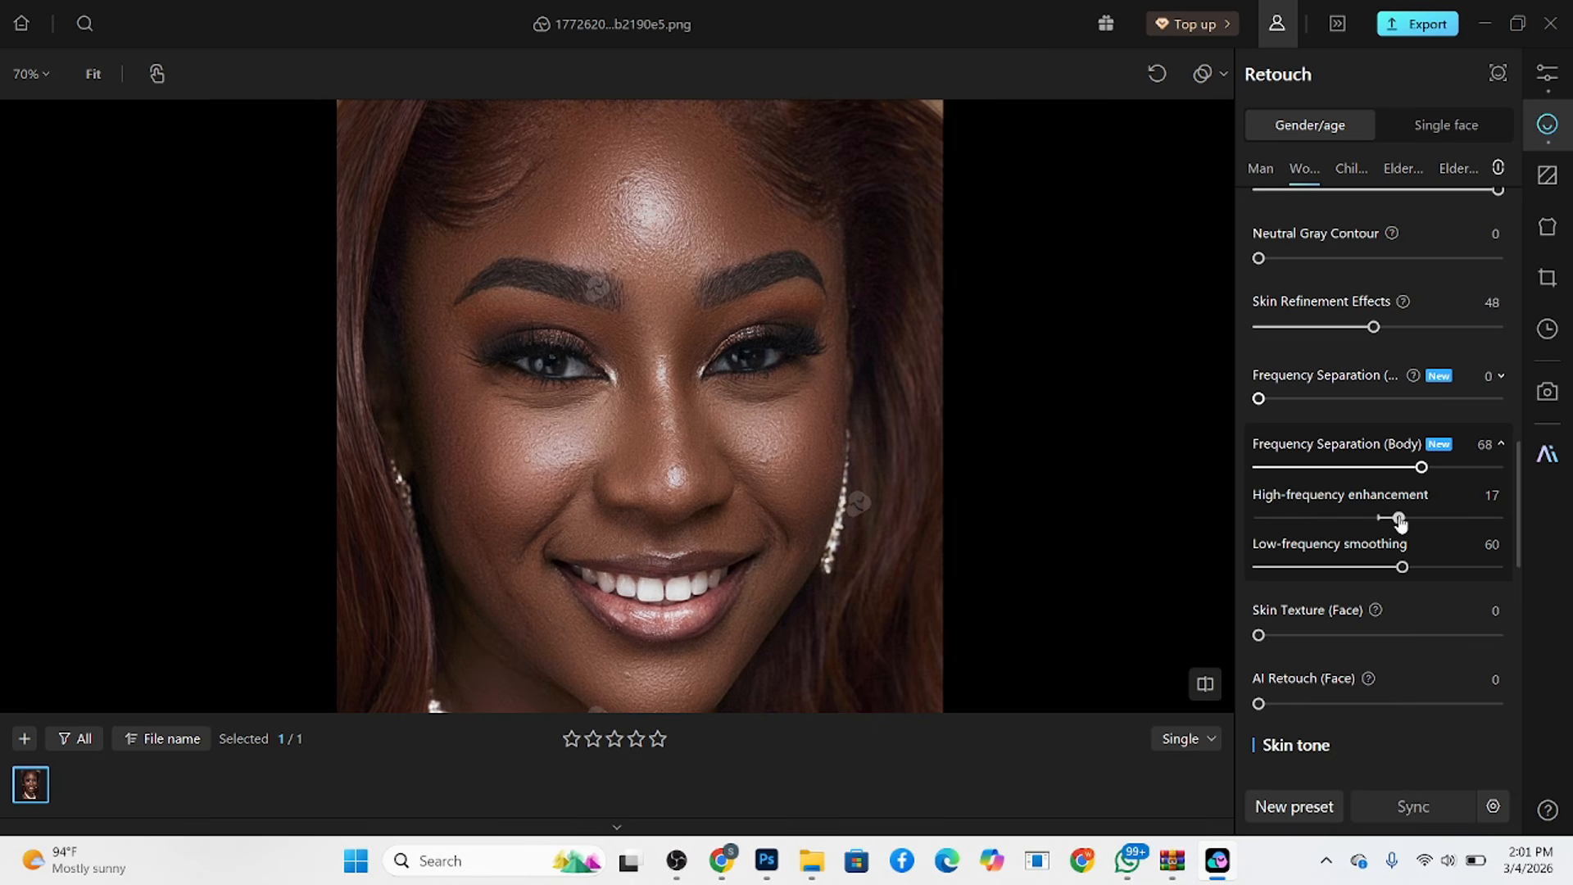
{"action": "left_click", "coordinate": [1457, 567]}
{"action": "left_click_drag", "start_coordinate": [731, 502], "coordinate": [734, 261]}
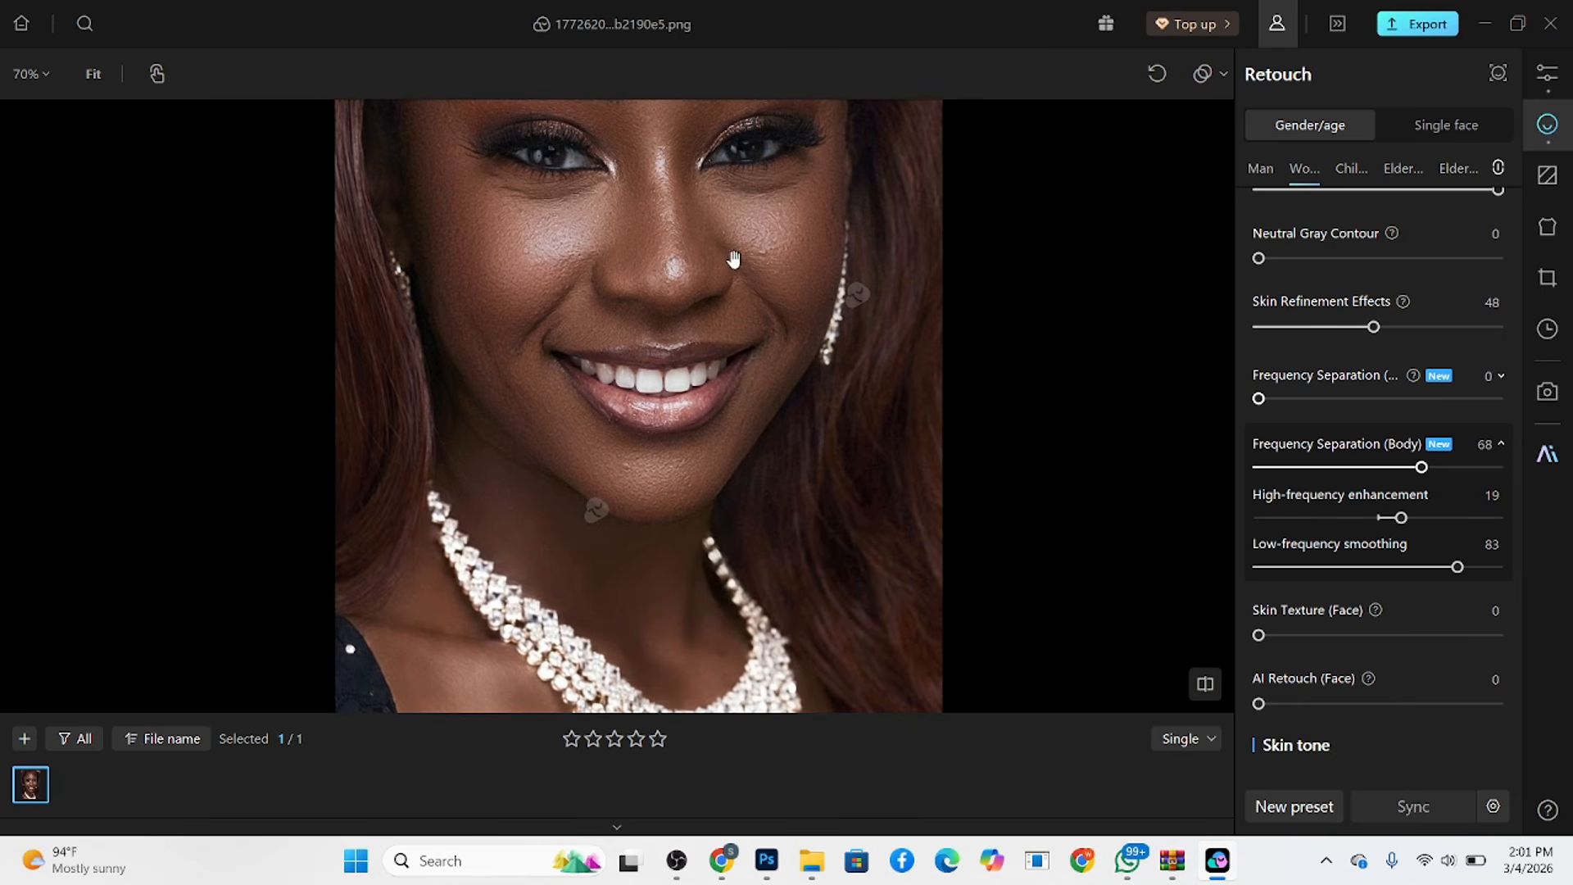
{"action": "left_click_drag", "start_coordinate": [1463, 567], "coordinate": [1507, 578]}
{"action": "left_click_drag", "start_coordinate": [1479, 467], "coordinate": [1504, 464]}
{"action": "left_click_drag", "start_coordinate": [761, 231], "coordinate": [728, 399]}
Set the face Frequency Separation to 38 with High-frequency enhancement 13 and Low-frequency smoothing 100, and Neutral Gray Contour to 65.
{"action": "scroll", "coordinate": [1408, 446], "scroll_direction": "up", "scroll_amount": 3}
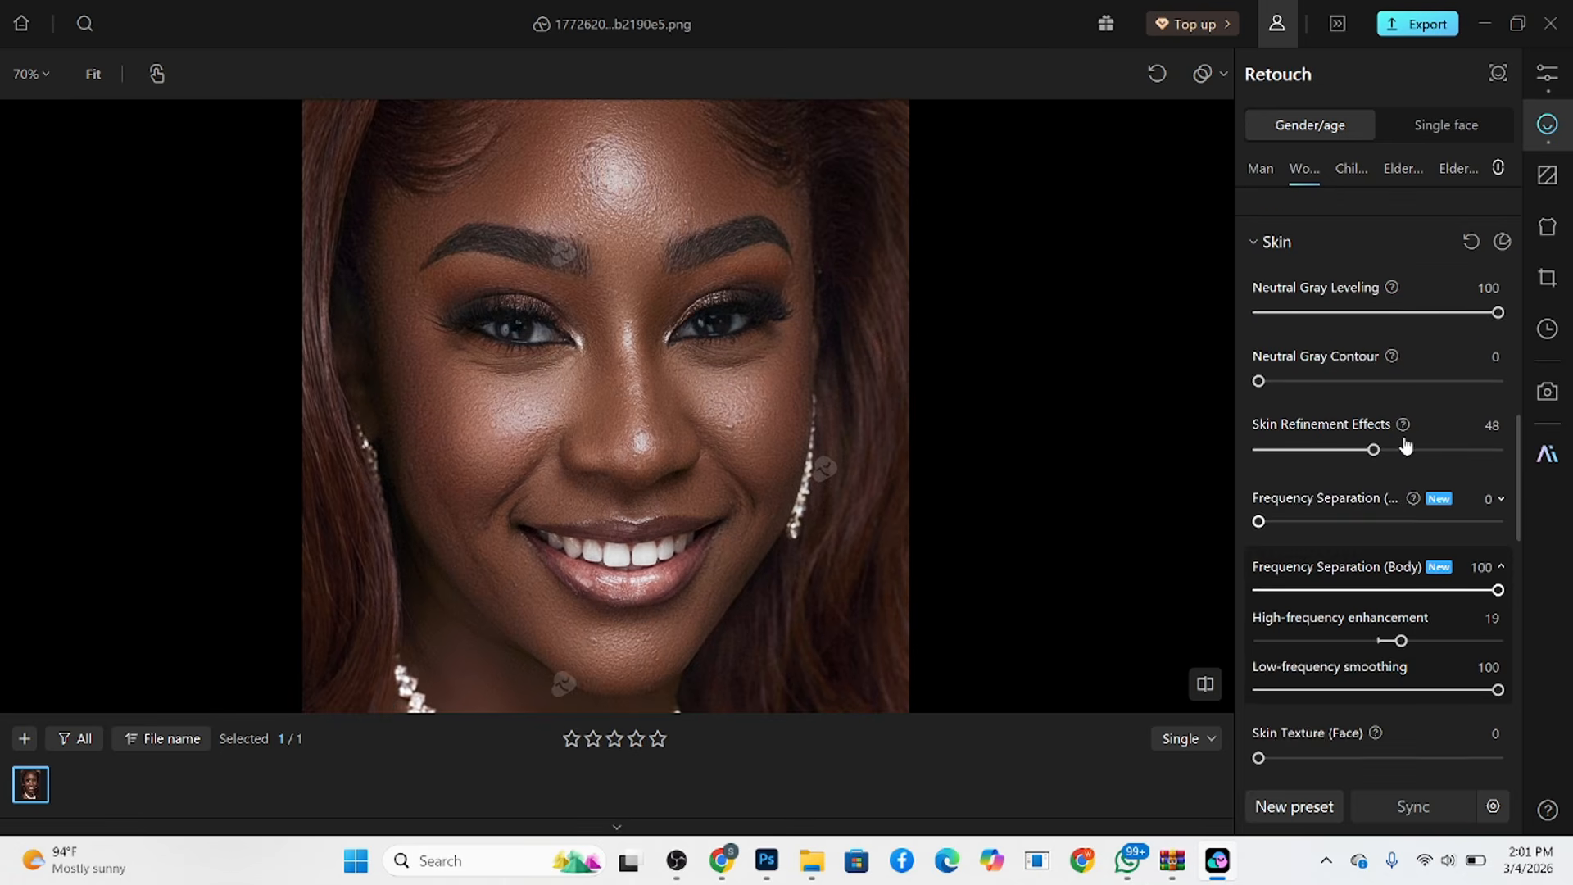
{"action": "left_click_drag", "start_coordinate": [1342, 586], "coordinate": [1395, 638]}
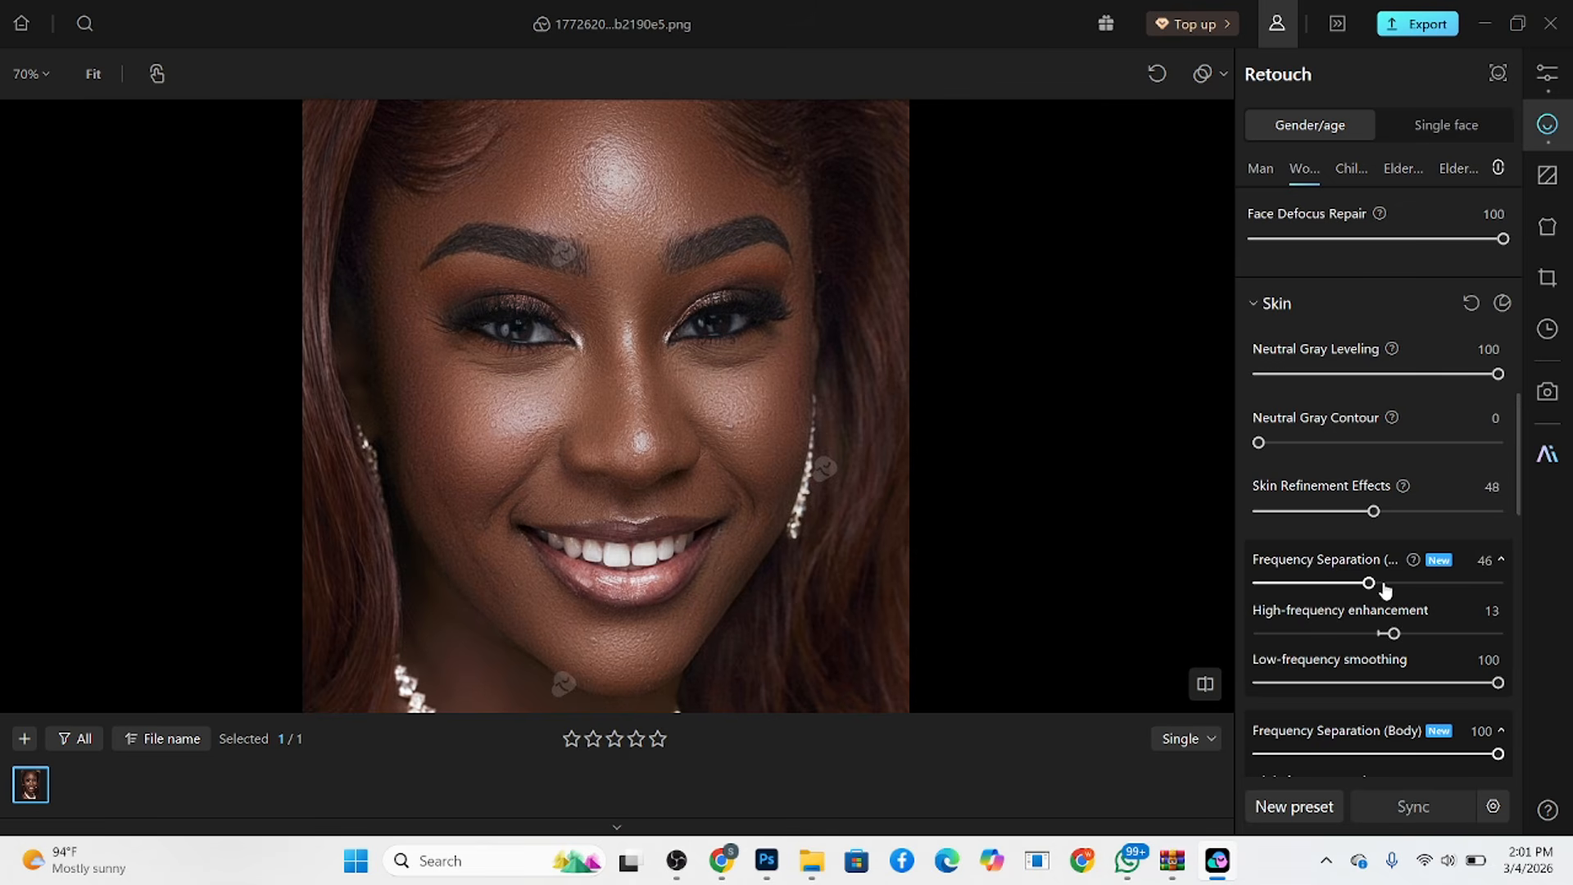
{"action": "left_click_drag", "start_coordinate": [1369, 582], "coordinate": [1350, 583]}
{"action": "left_click_drag", "start_coordinate": [1317, 444], "coordinate": [1415, 450]}
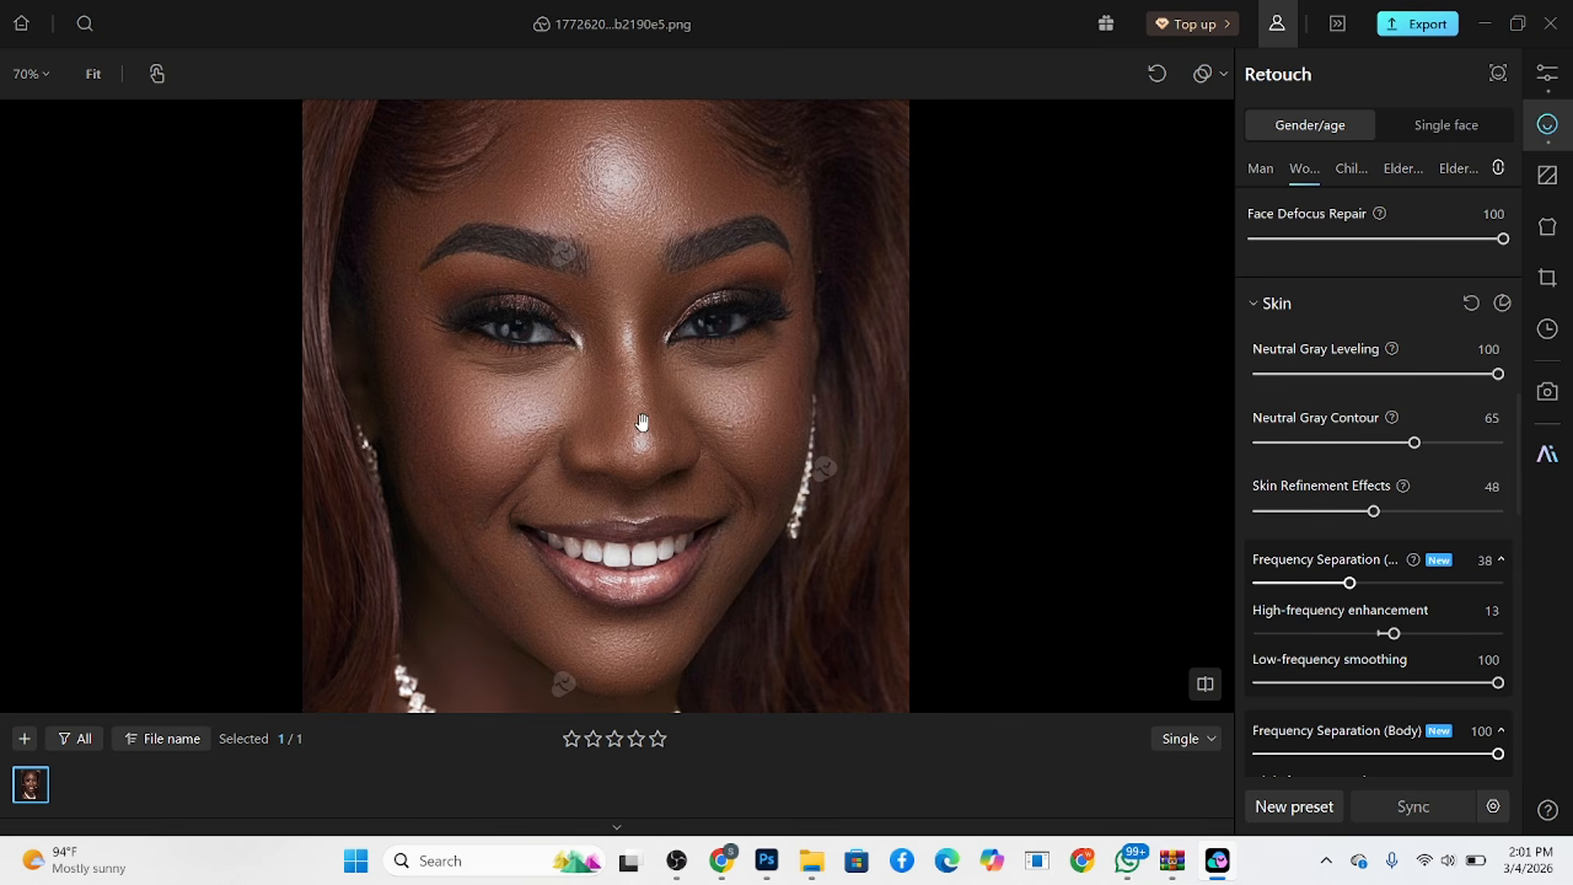
Compare the retouched face with the original photo up close.
{"action": "scroll", "coordinate": [642, 422], "scroll_direction": "down", "scroll_amount": 2}
{"action": "scroll", "coordinate": [613, 382], "scroll_direction": "up", "scroll_amount": 3}
{"action": "left_click", "coordinate": [650, 471]}
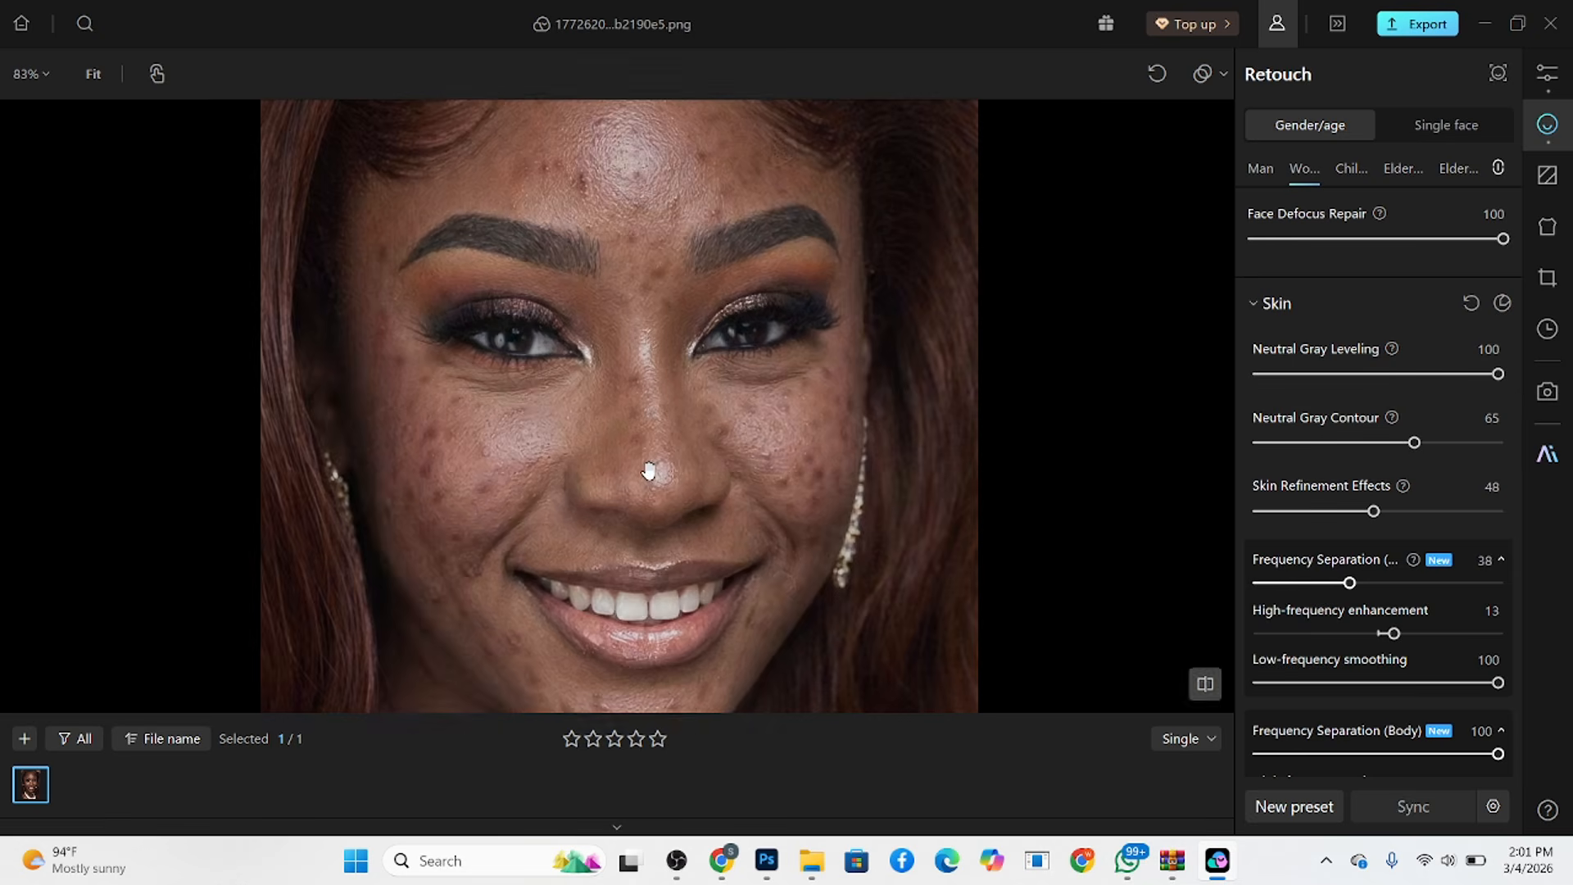
{"action": "left_click", "coordinate": [657, 482]}
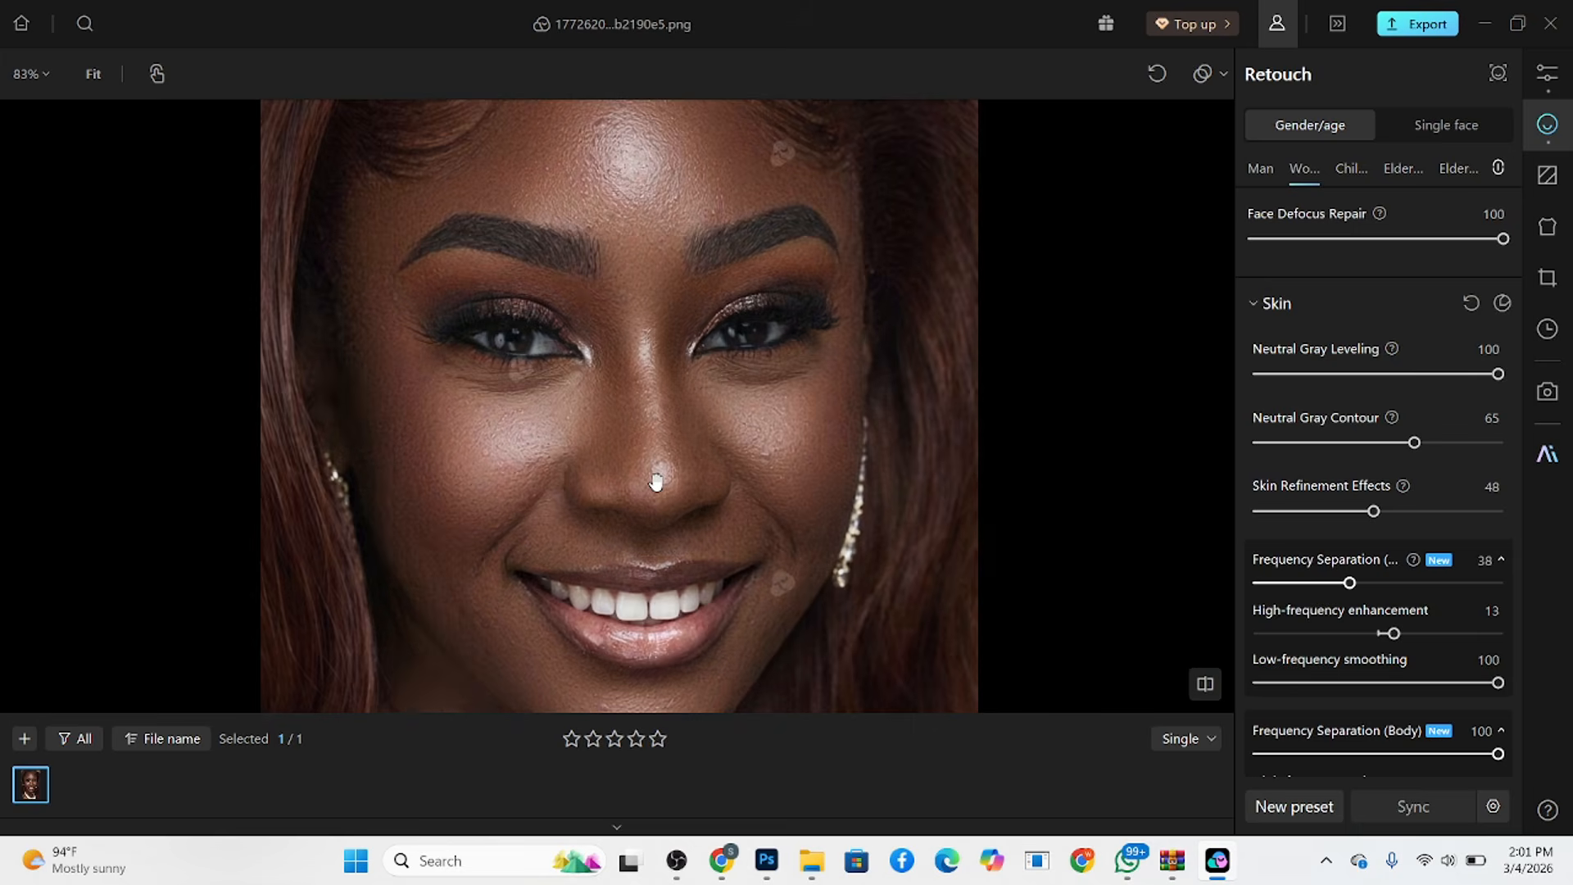
{"action": "scroll", "coordinate": [649, 318], "scroll_direction": "down", "scroll_amount": 2}
{"action": "scroll", "coordinate": [649, 318], "scroll_direction": "up", "scroll_amount": 1}
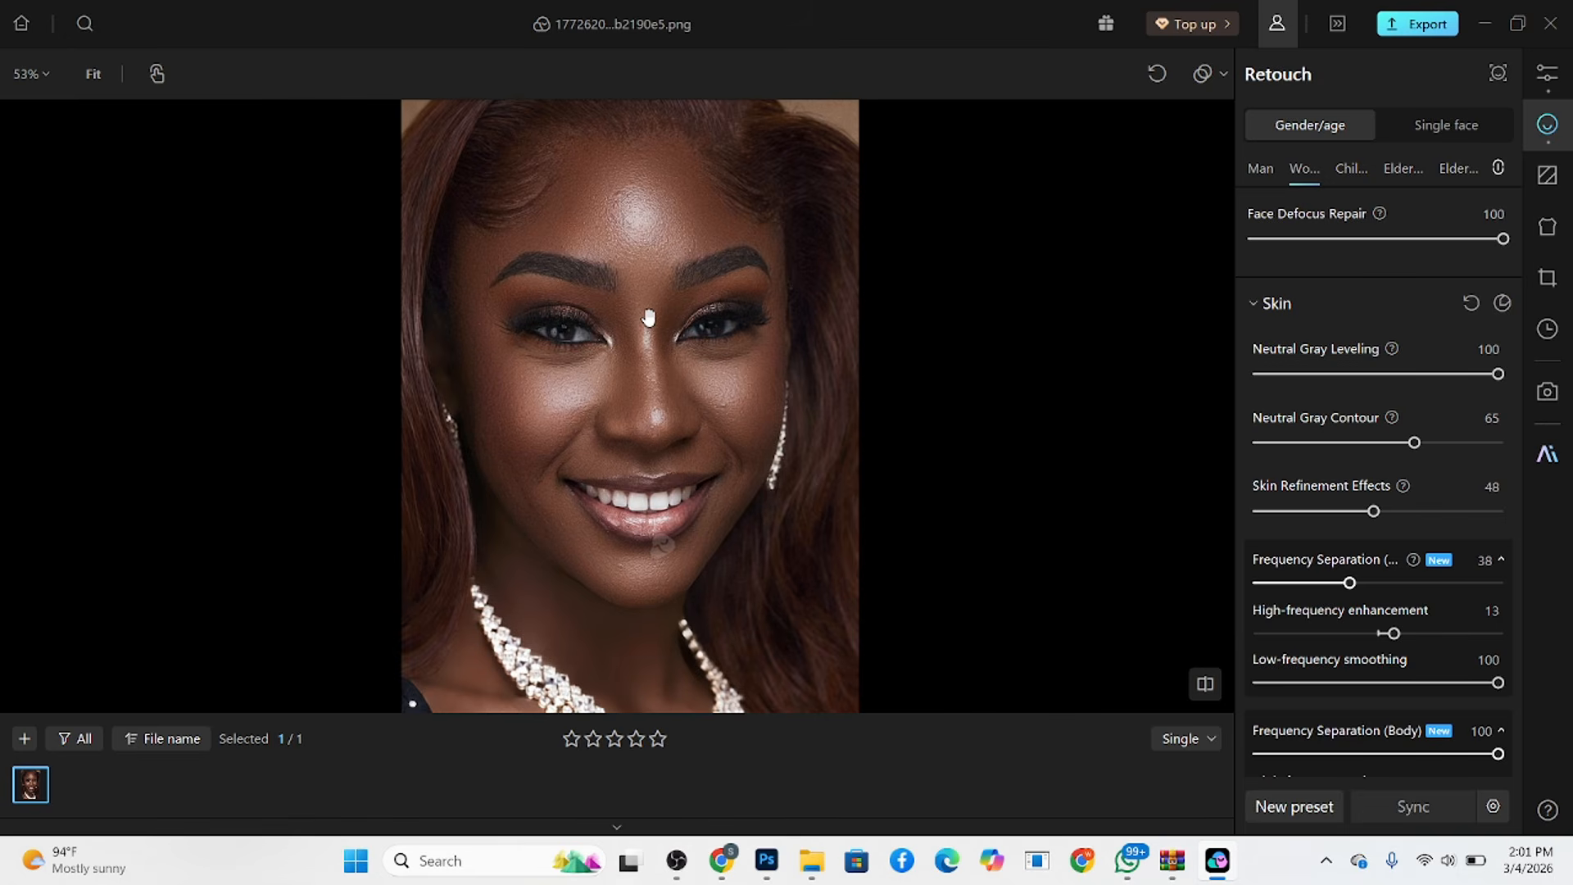
Set the skin tone's Brightness to 15 and Whiten to 12, checking the portrait.
{"action": "scroll", "coordinate": [1387, 597], "scroll_direction": "down", "scroll_amount": 5}
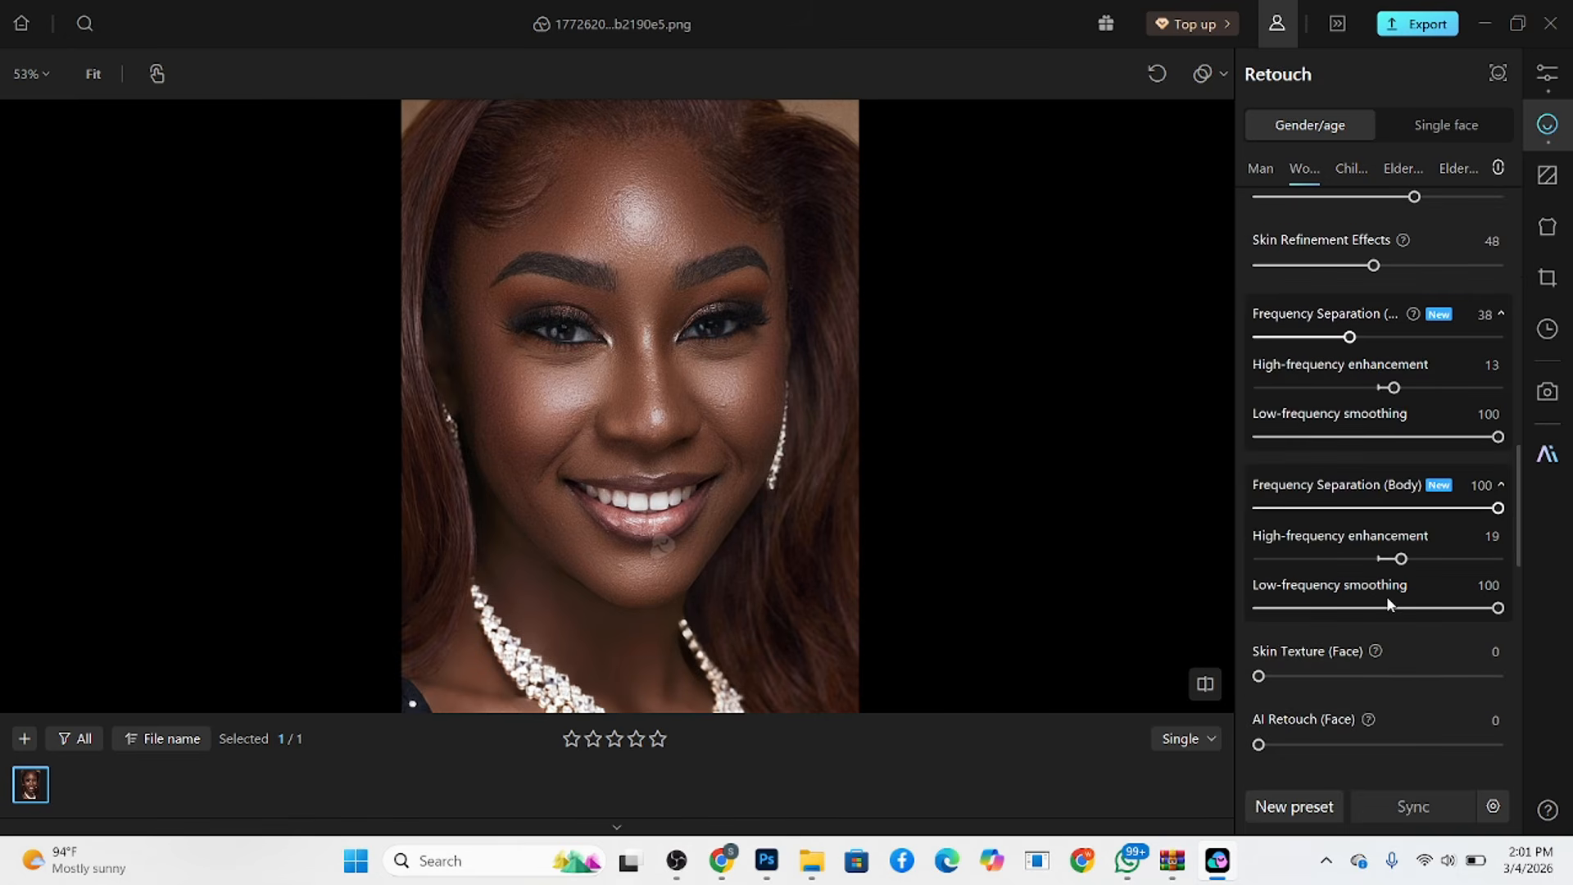
{"action": "scroll", "coordinate": [1387, 597], "scroll_direction": "down", "scroll_amount": 2}
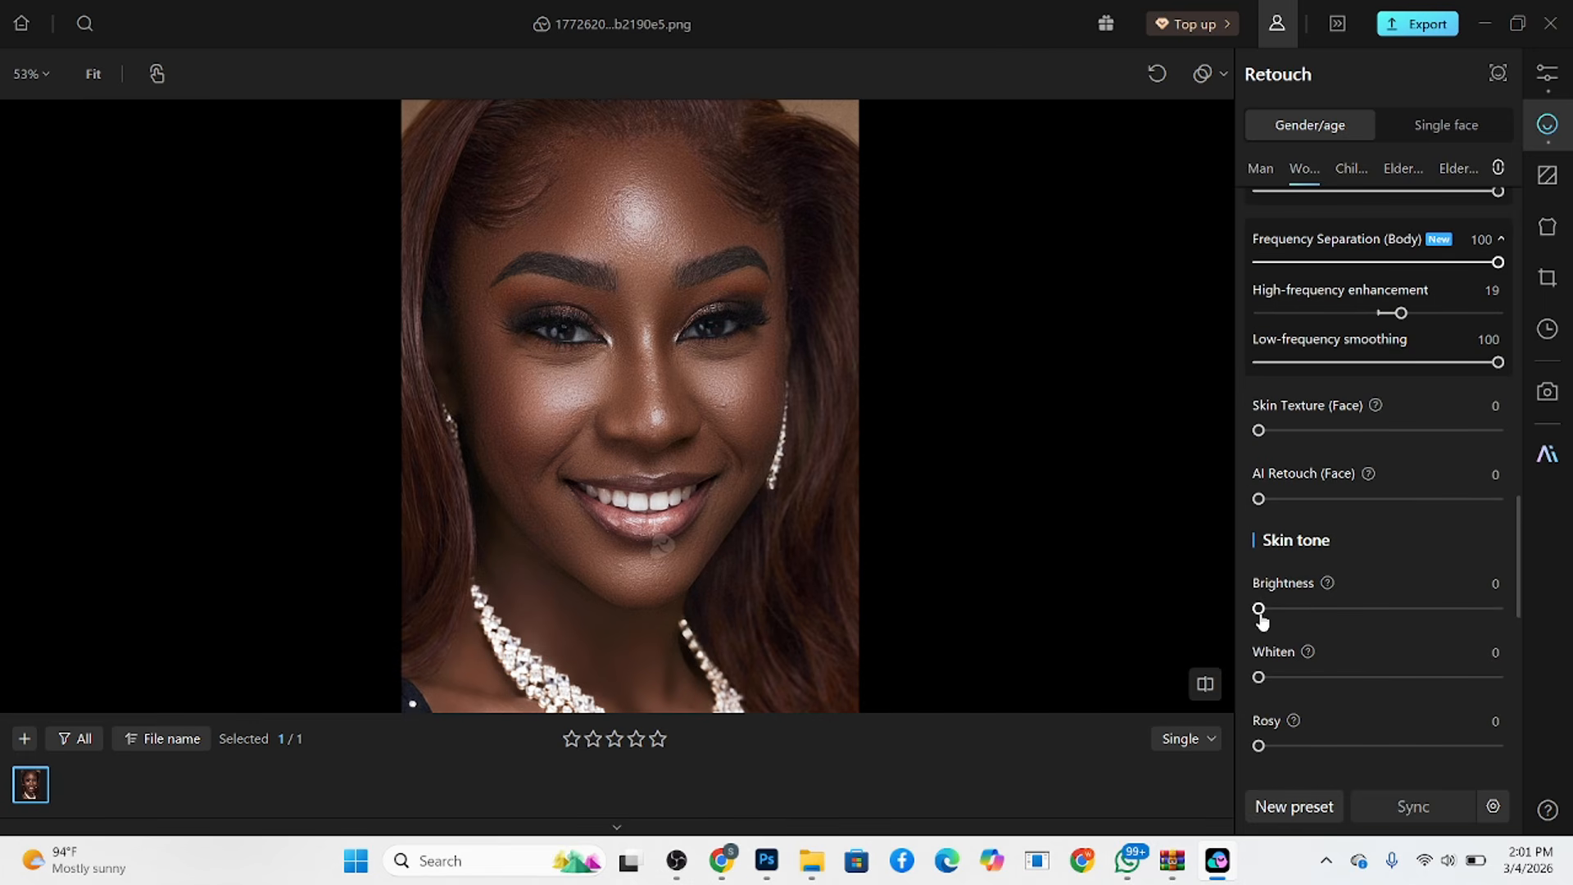
{"action": "left_click_drag", "start_coordinate": [1260, 610], "coordinate": [1295, 613]}
{"action": "left_click_drag", "start_coordinate": [1275, 680], "coordinate": [1288, 677]}
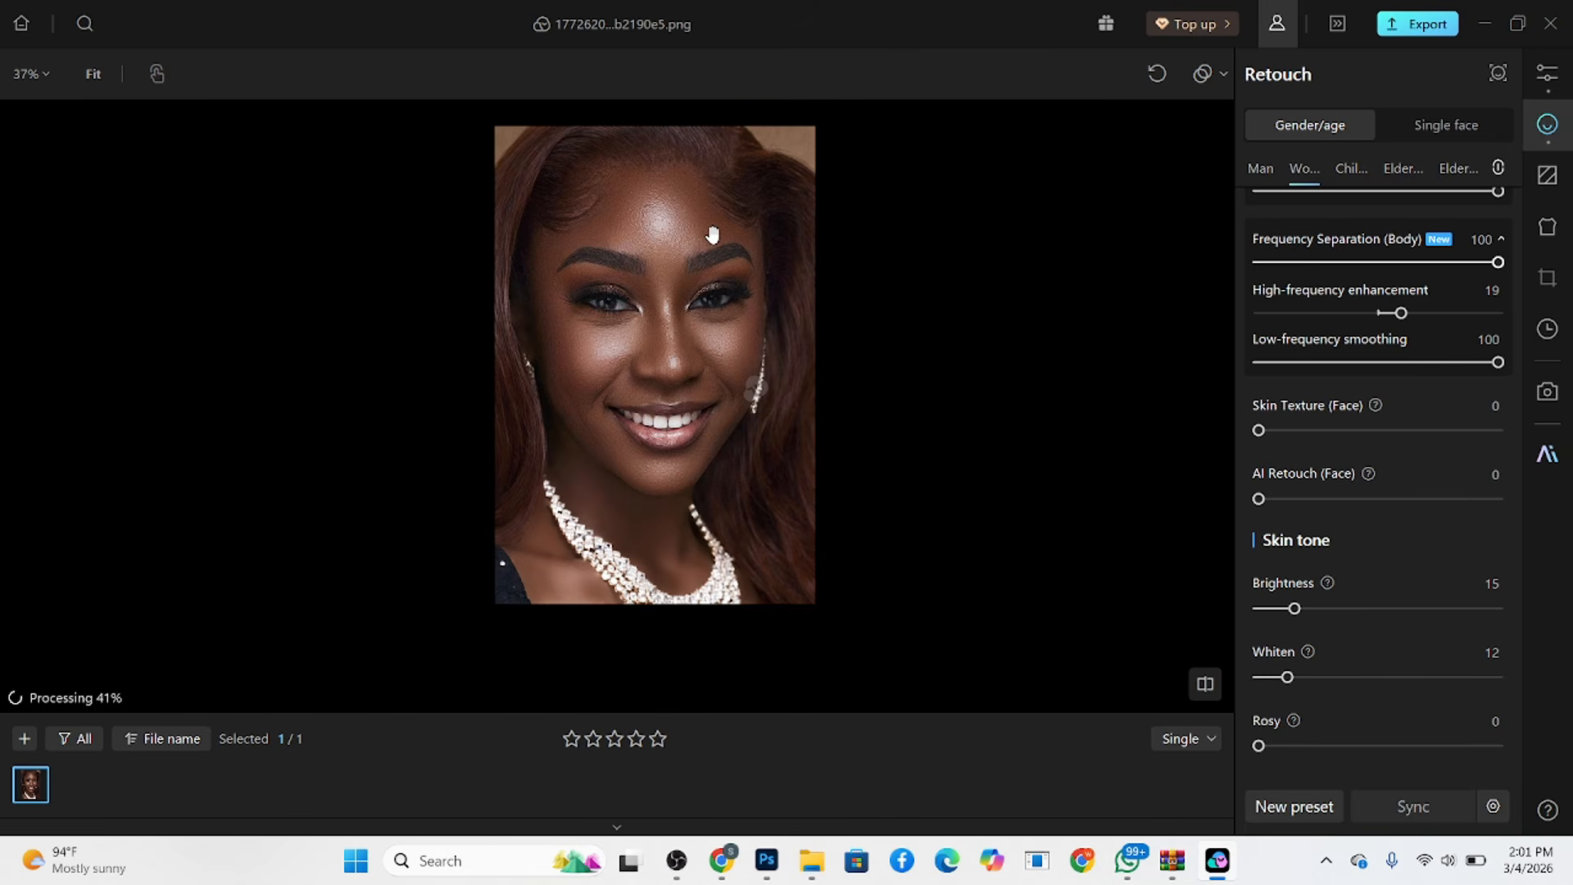
{"action": "scroll", "coordinate": [710, 419], "scroll_direction": "down", "scroll_amount": 2}
{"action": "scroll", "coordinate": [716, 420], "scroll_direction": "up", "scroll_amount": 1}
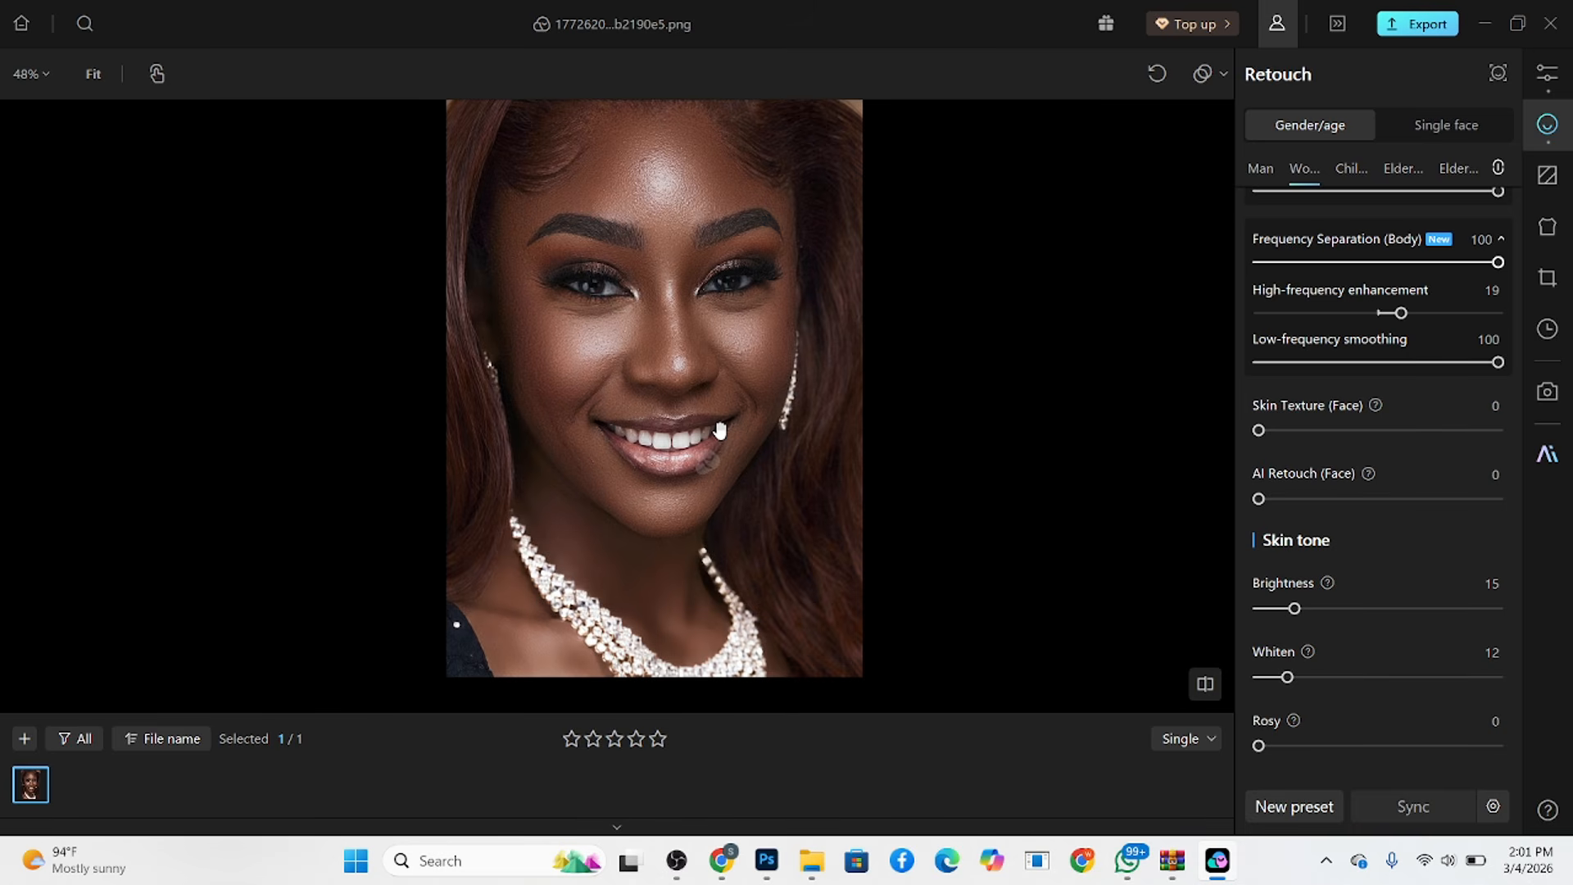
{"action": "left_click_drag", "start_coordinate": [720, 431], "coordinate": [746, 373]}
Apply the Cocoa skin tone at intensity 52 with Temperature 20, Skin Tone Balance (Multiple) 11 and Skin Tone Balance (Body) 6.
{"action": "scroll", "coordinate": [1398, 615], "scroll_direction": "down", "scroll_amount": 4}
{"action": "scroll", "coordinate": [1398, 618], "scroll_direction": "down", "scroll_amount": 2}
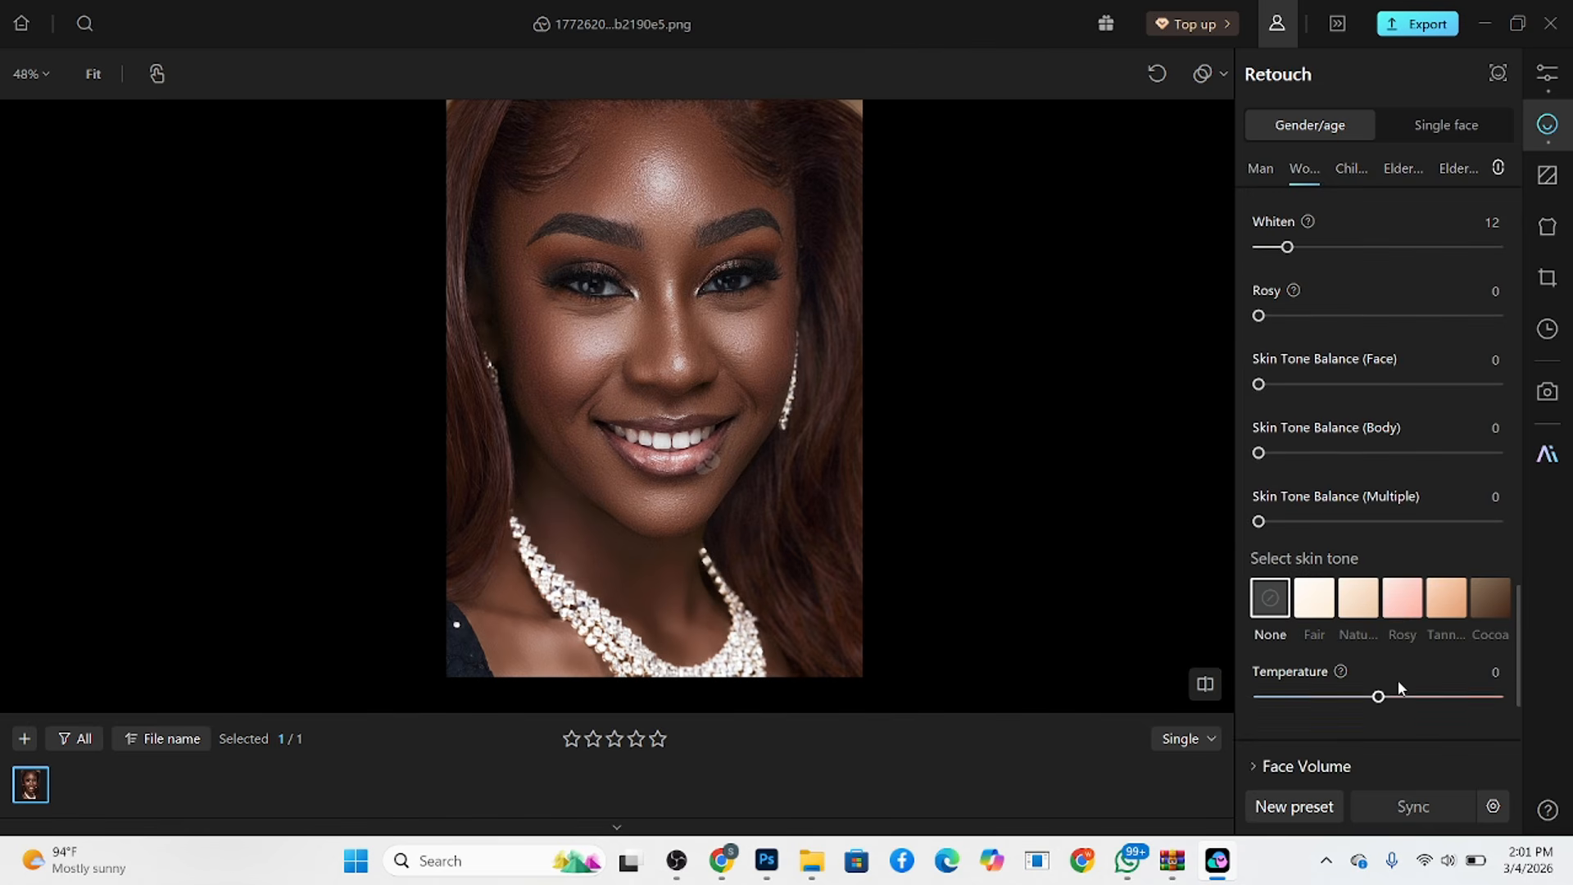
{"action": "left_click_drag", "start_coordinate": [1378, 698], "coordinate": [1413, 698]}
{"action": "left_click", "coordinate": [1490, 598]}
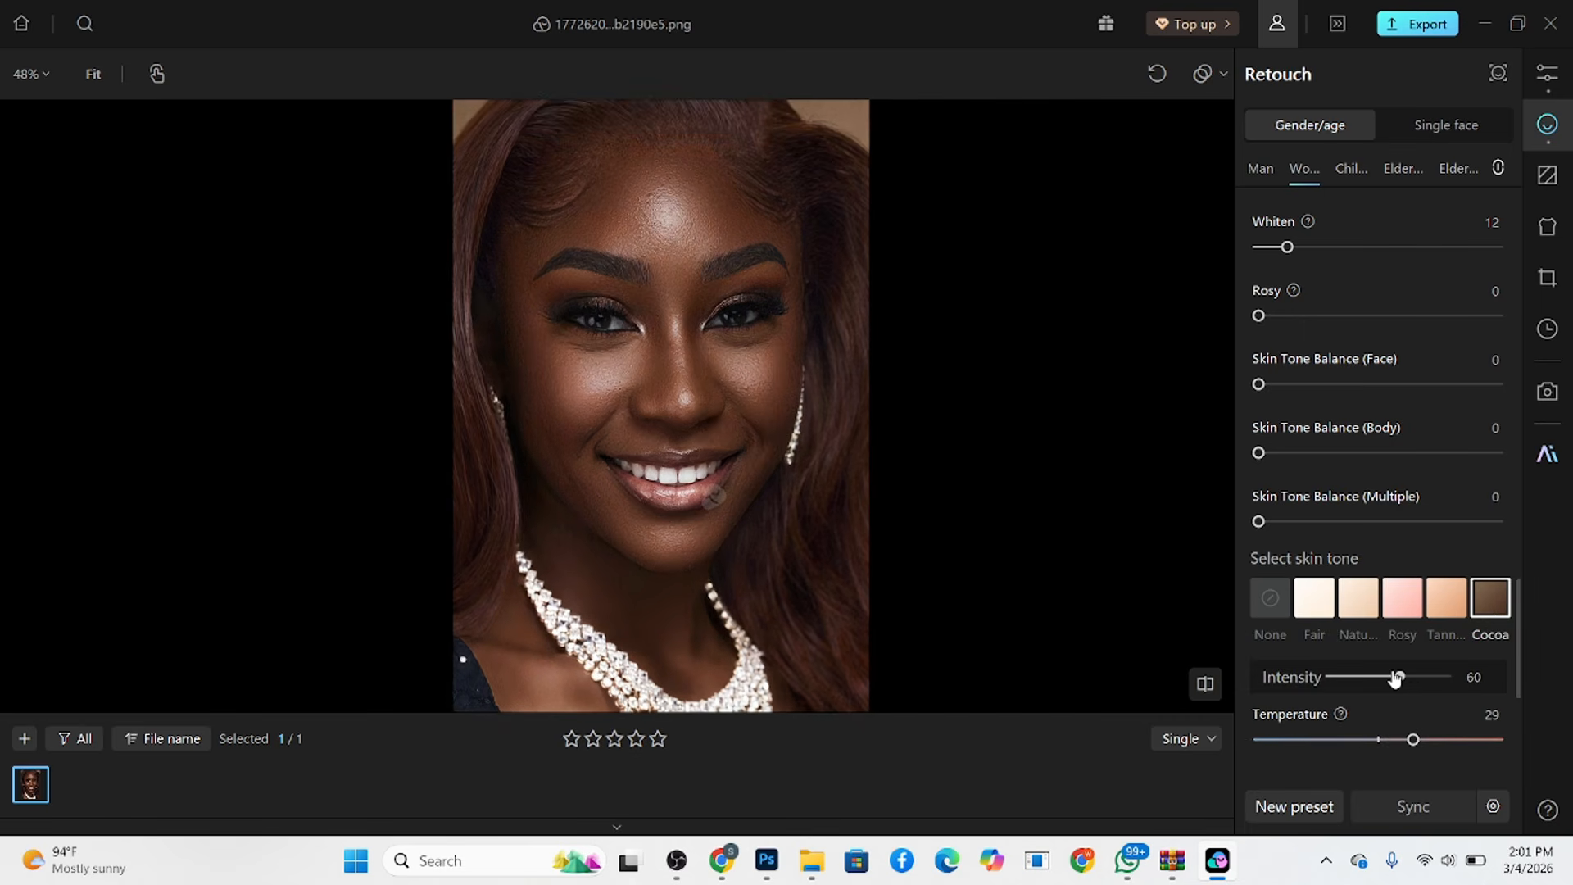
{"action": "left_click_drag", "start_coordinate": [1399, 677], "coordinate": [1386, 679]}
{"action": "left_click_drag", "start_coordinate": [1412, 740], "coordinate": [1403, 740]}
{"action": "left_click_drag", "start_coordinate": [1260, 522], "coordinate": [1289, 528]}
{"action": "left_click_drag", "start_coordinate": [1259, 453], "coordinate": [1276, 461]}
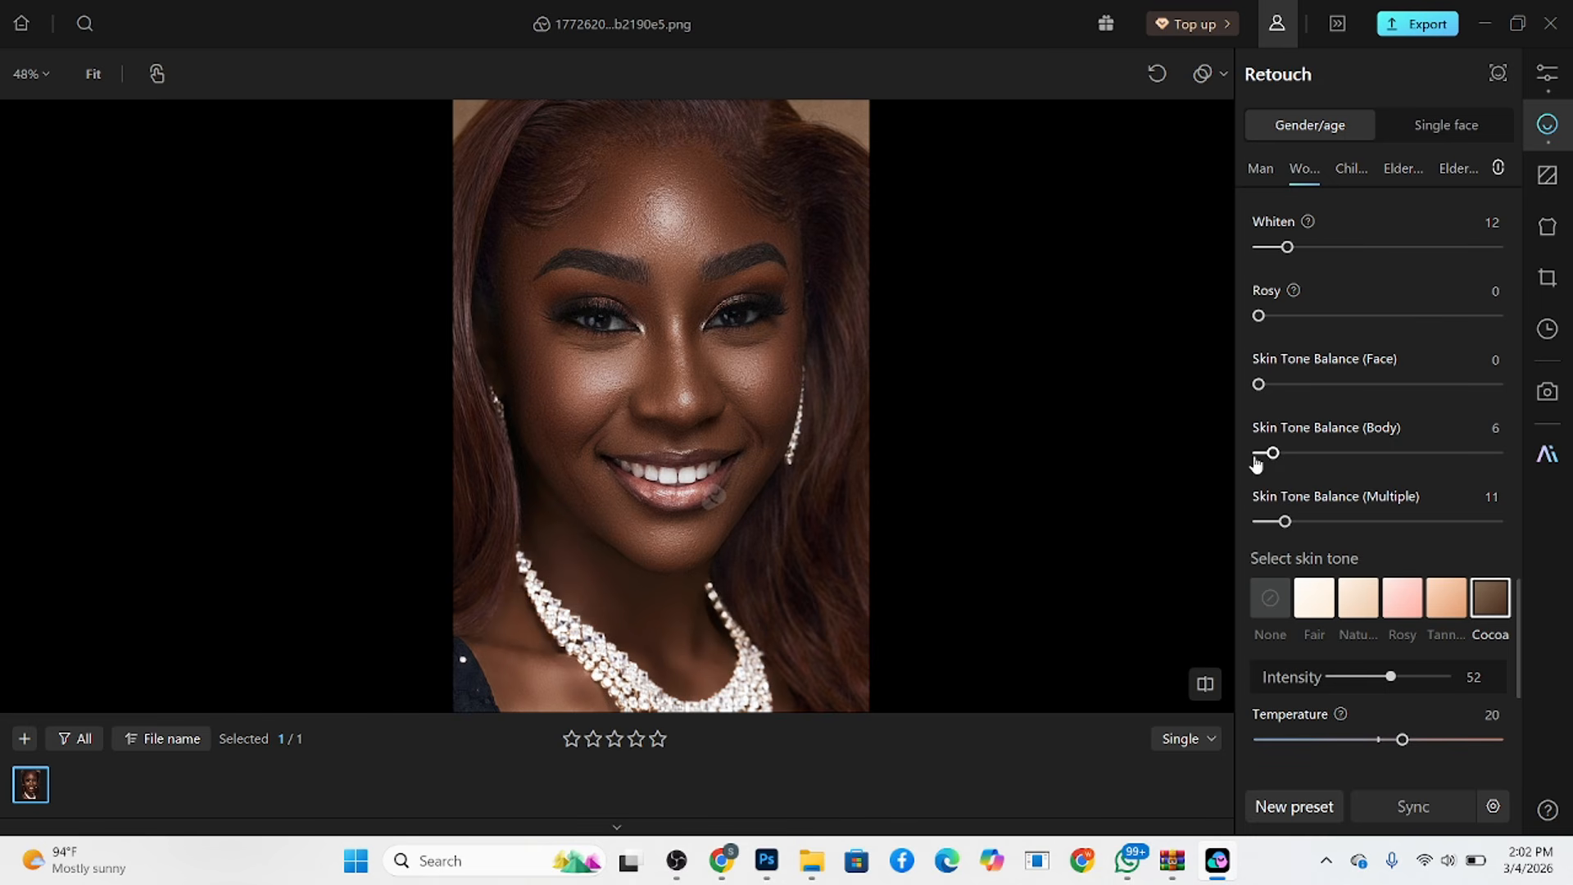
Set Hair Part to 25 and Soften Hair to 22 for the woman's hair.
{"action": "scroll", "coordinate": [1396, 688], "scroll_direction": "down", "scroll_amount": 2}
{"action": "scroll", "coordinate": [1396, 688], "scroll_direction": "down", "scroll_amount": 4}
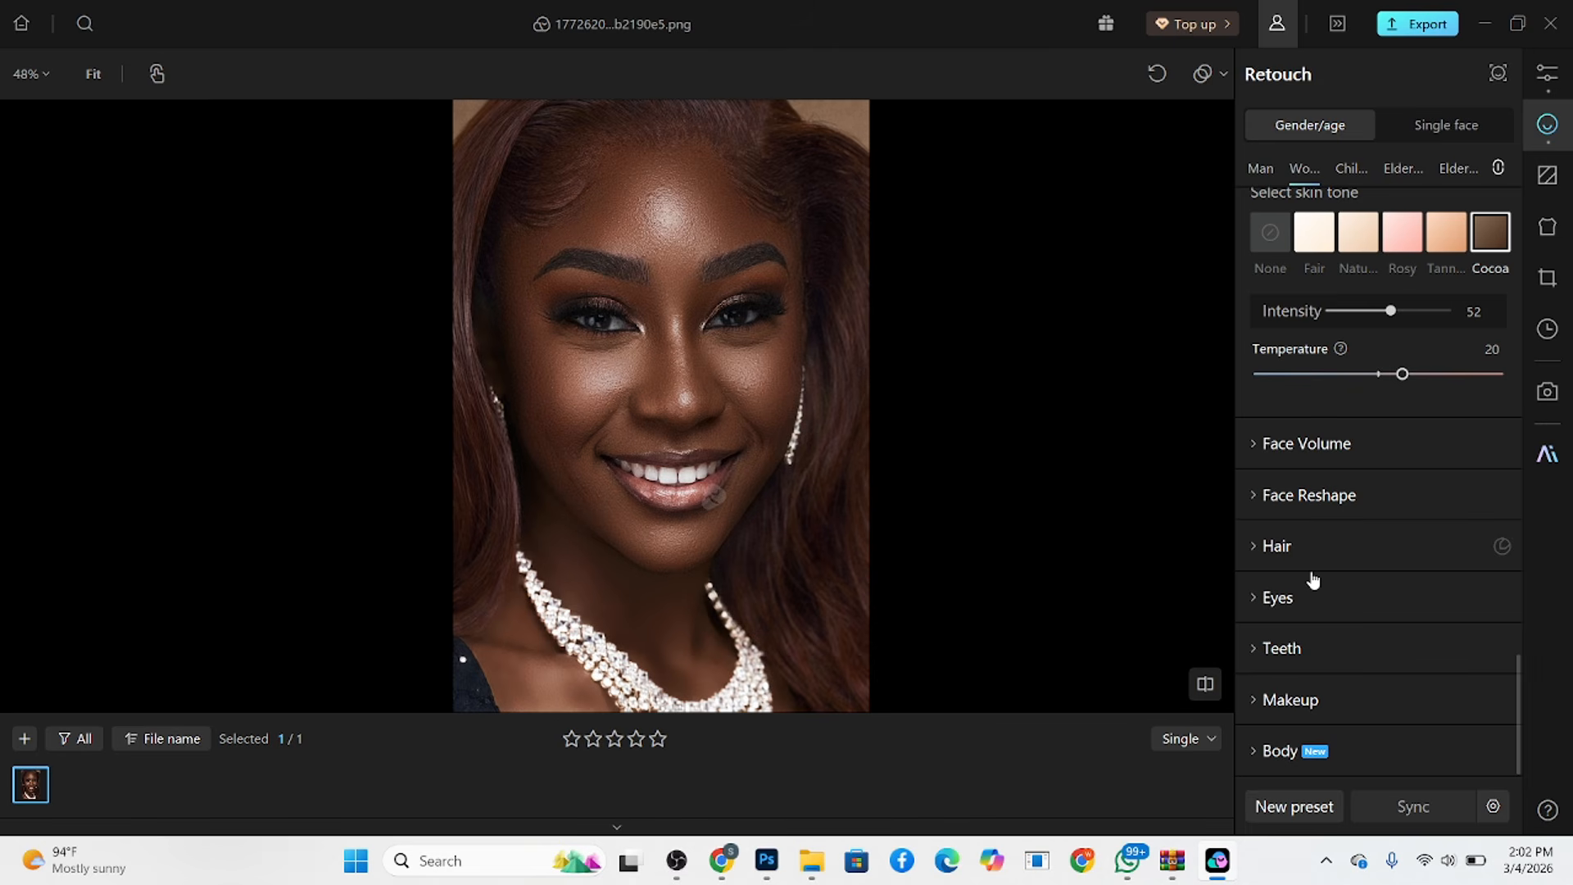
{"action": "left_click", "coordinate": [1302, 546]}
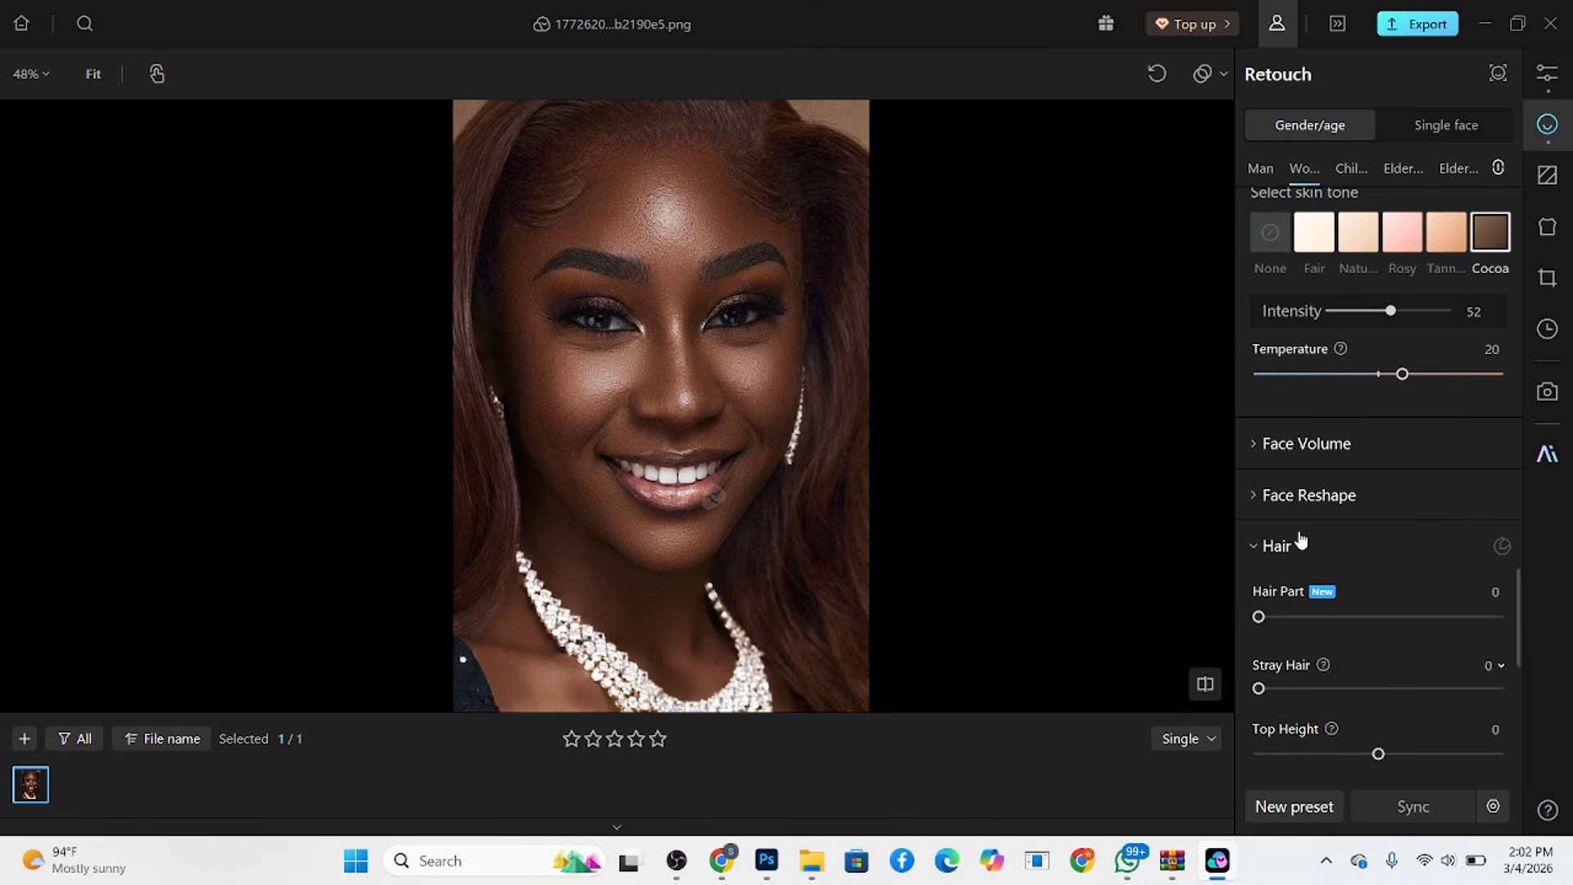
{"action": "left_click", "coordinate": [1295, 621]}
{"action": "left_click_drag", "start_coordinate": [1295, 622], "coordinate": [1317, 619]}
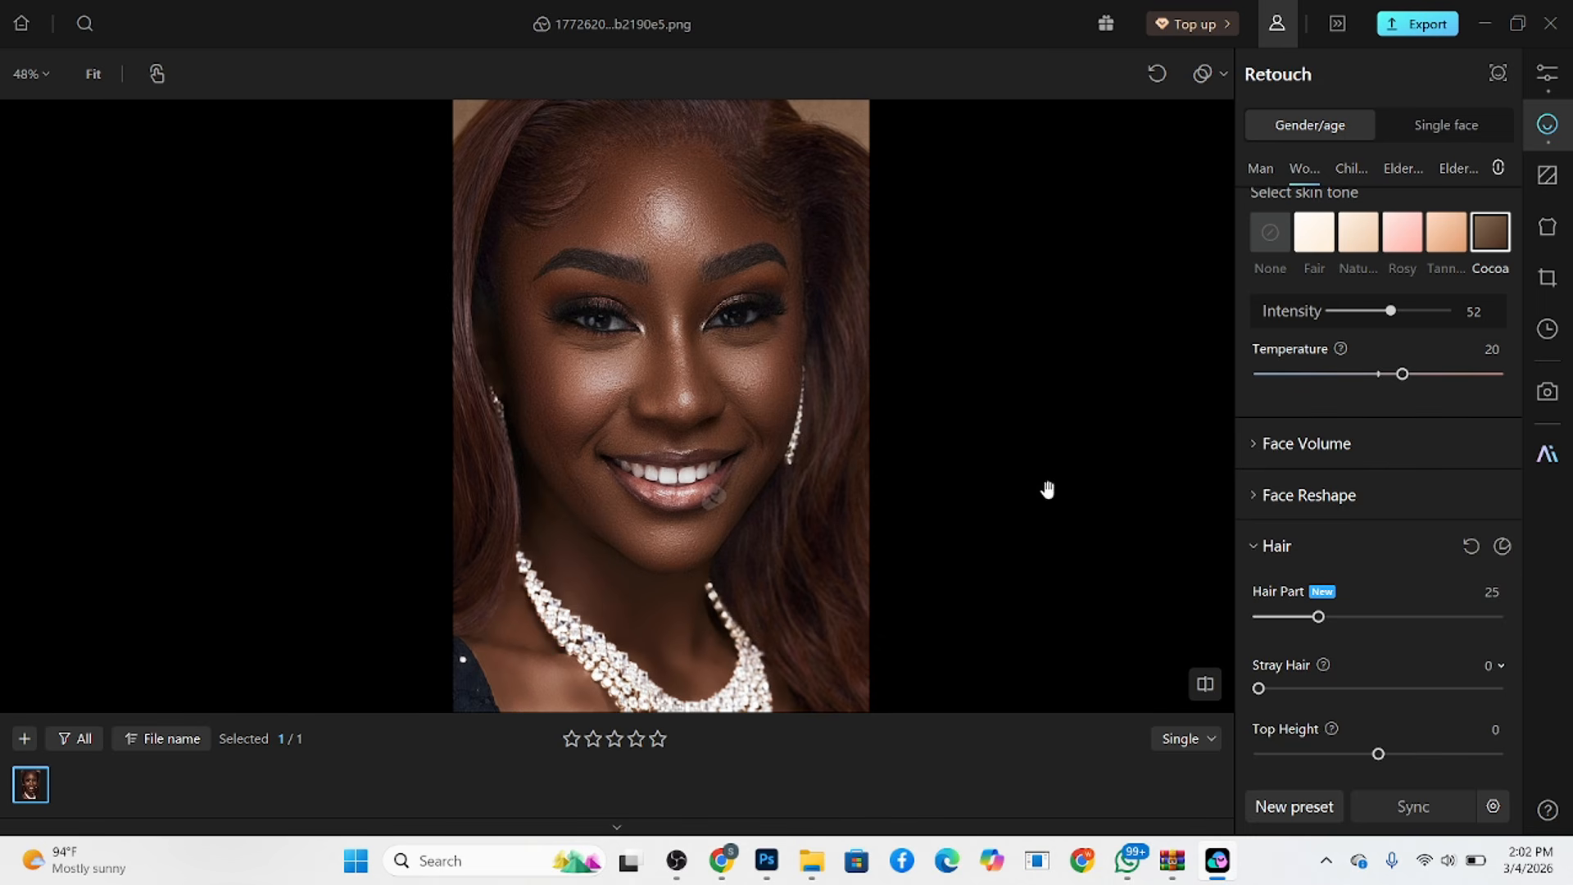
{"action": "scroll", "coordinate": [1311, 692], "scroll_direction": "down", "scroll_amount": 4}
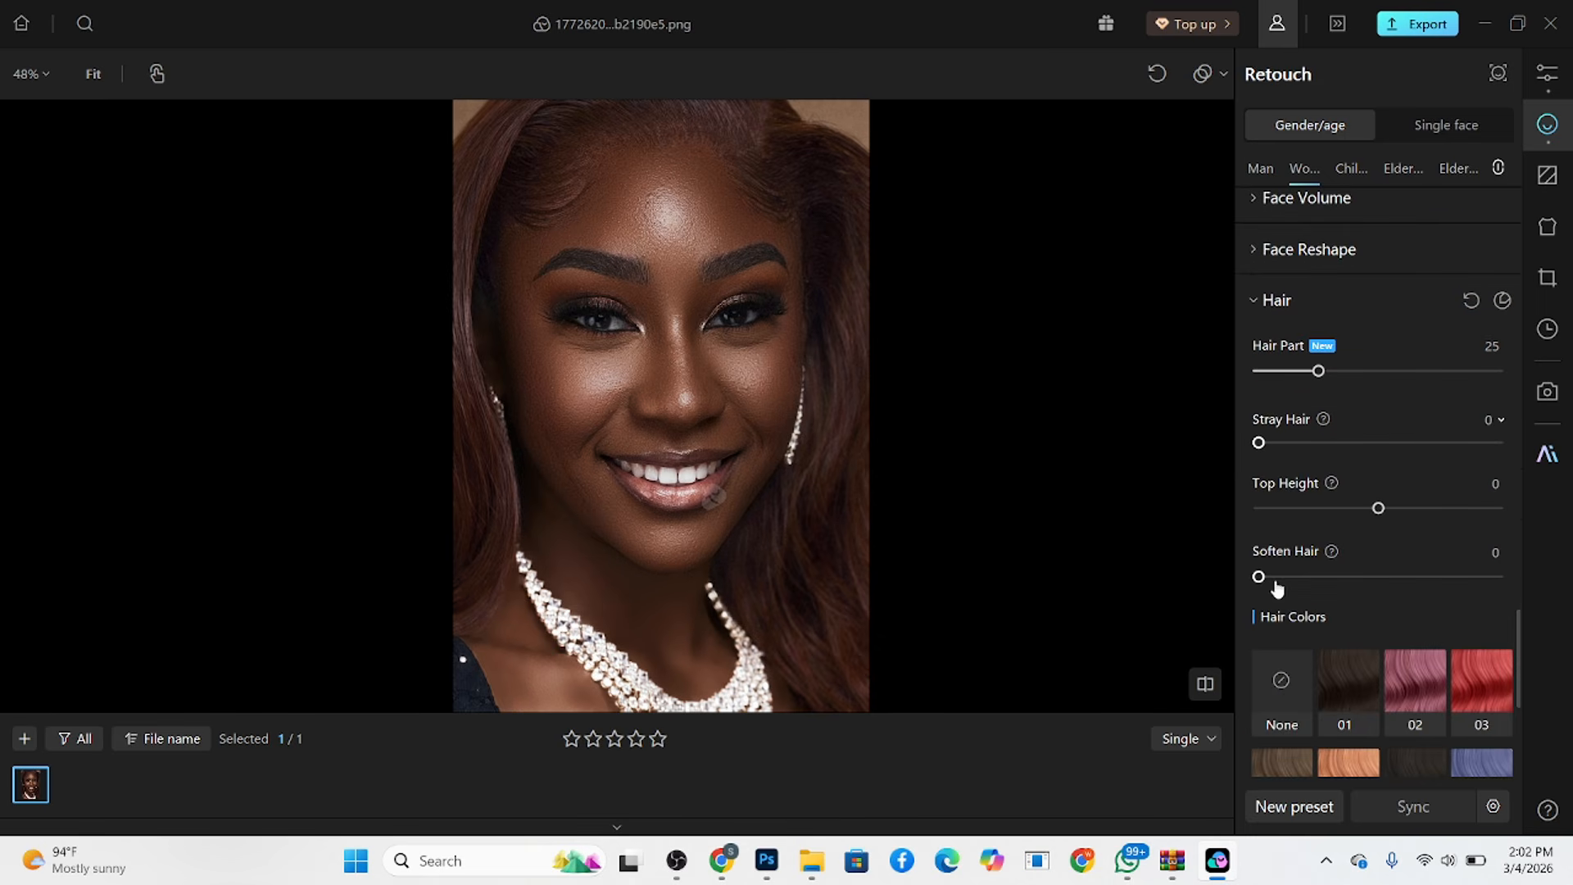
{"action": "left_click_drag", "start_coordinate": [1274, 581], "coordinate": [1312, 587]}
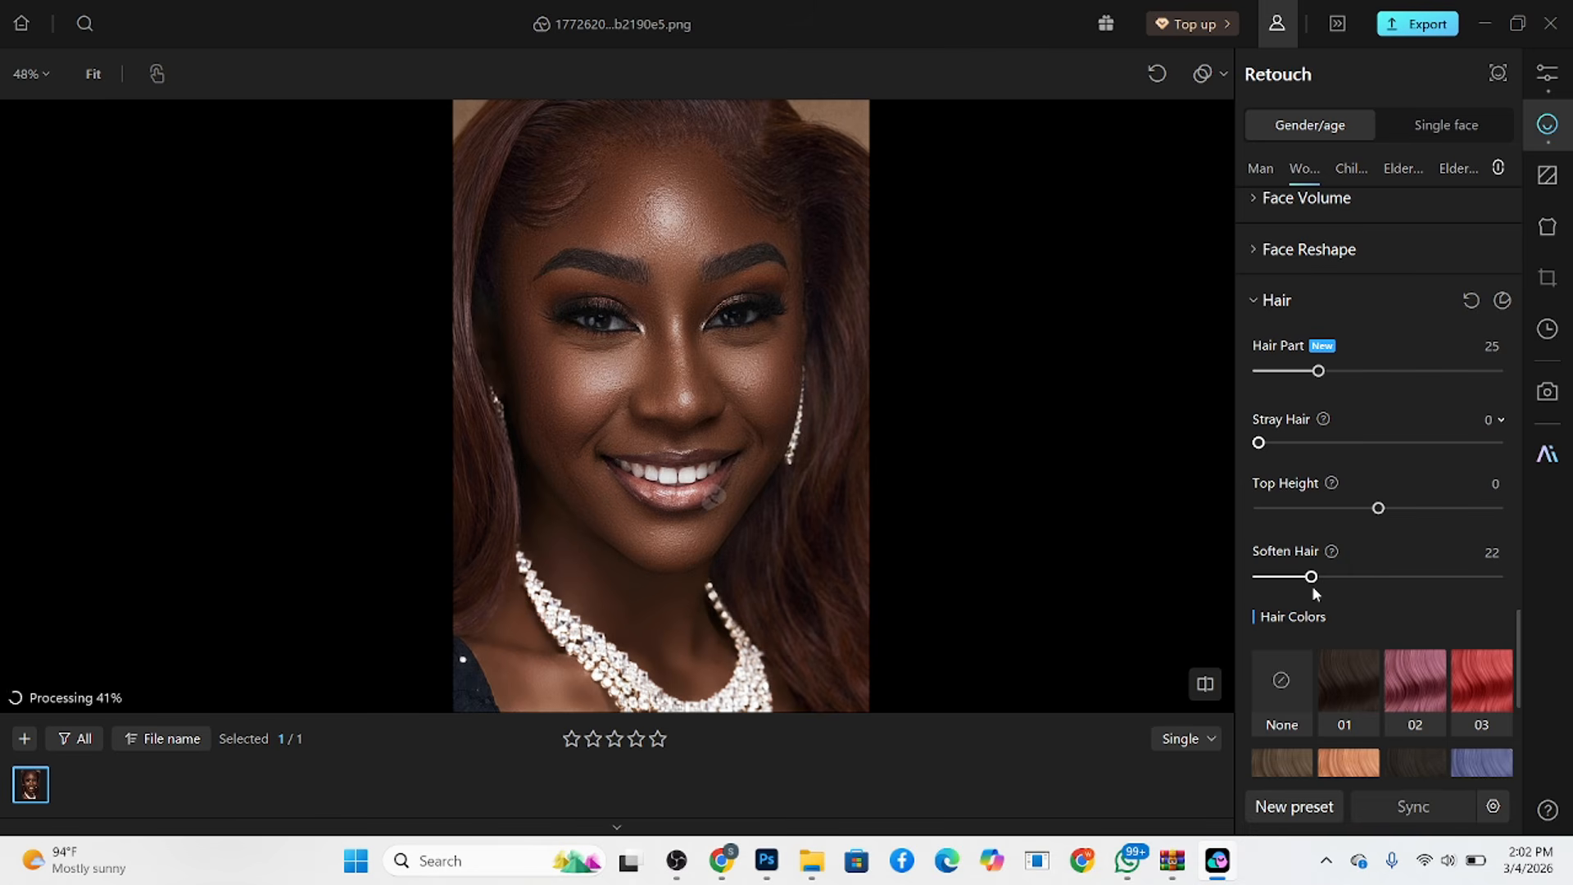
Brighten both eyes to 95 and set the eye Redness correction to 100.
{"action": "scroll", "coordinate": [1388, 650], "scroll_direction": "down", "scroll_amount": 5}
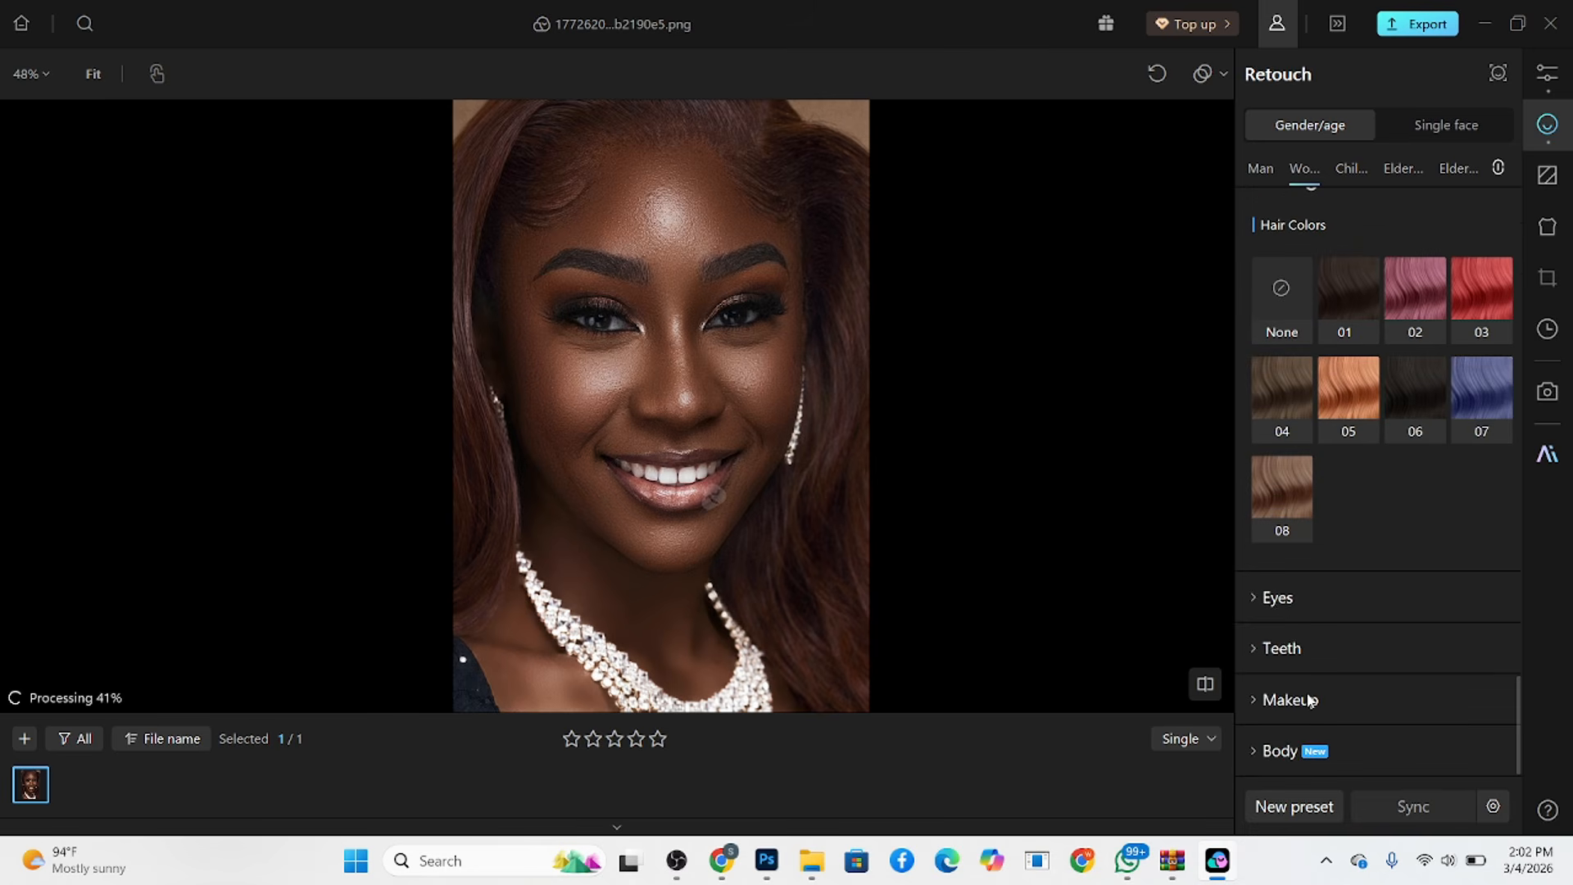
{"action": "left_click", "coordinate": [1284, 604]}
{"action": "scroll", "coordinate": [1356, 666], "scroll_direction": "down", "scroll_amount": 1}
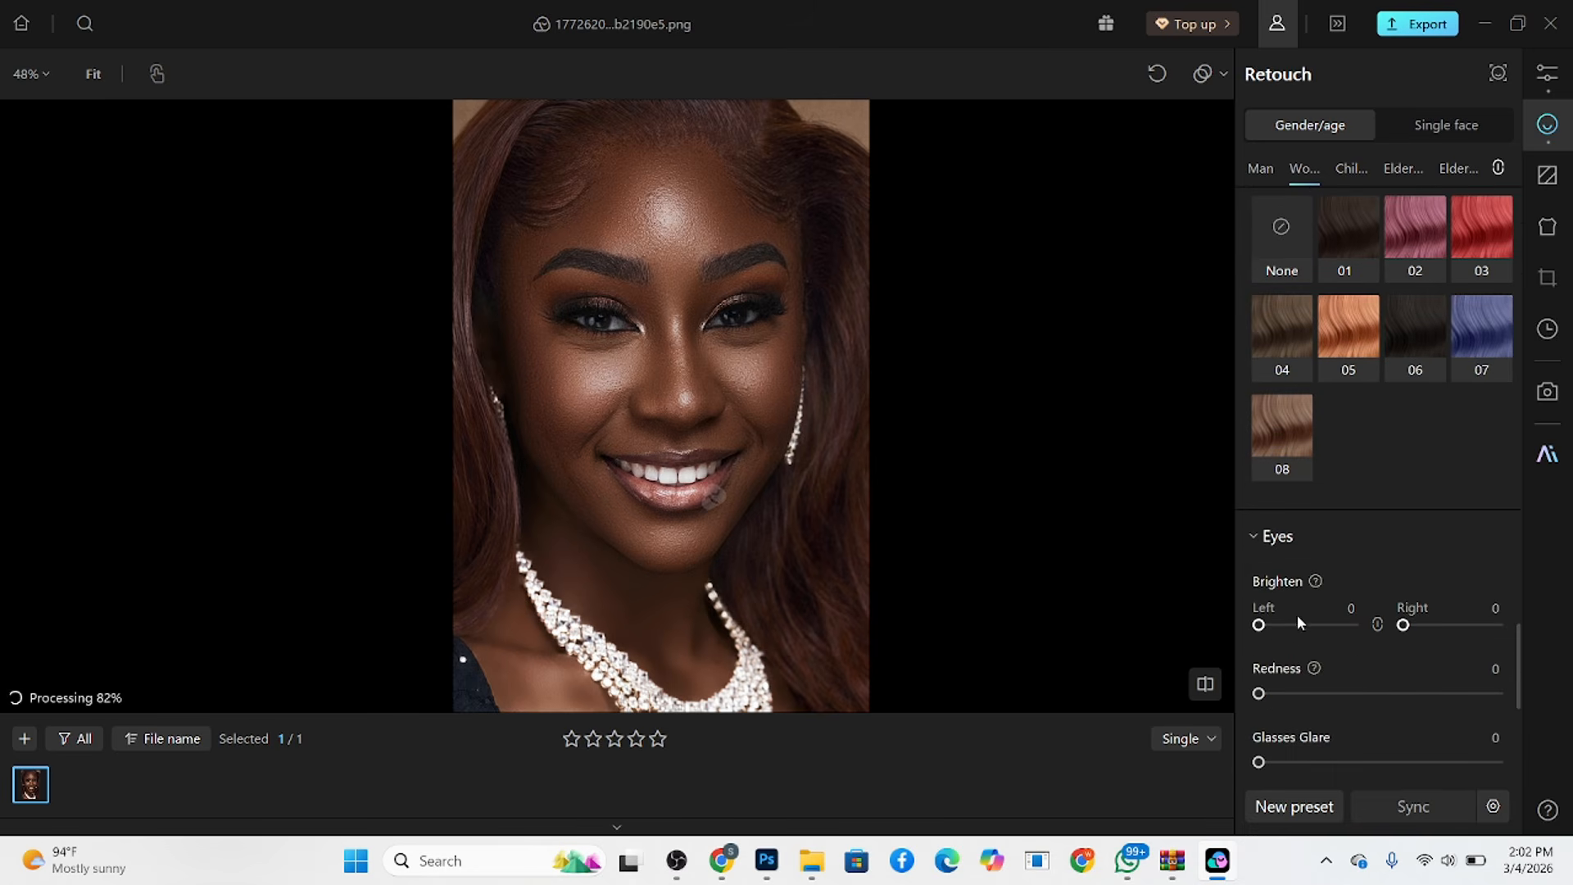
{"action": "left_click", "coordinate": [1316, 626]}
{"action": "left_click_drag", "start_coordinate": [1316, 625], "coordinate": [1349, 625]}
{"action": "left_click_drag", "start_coordinate": [1258, 693], "coordinate": [1531, 677]}
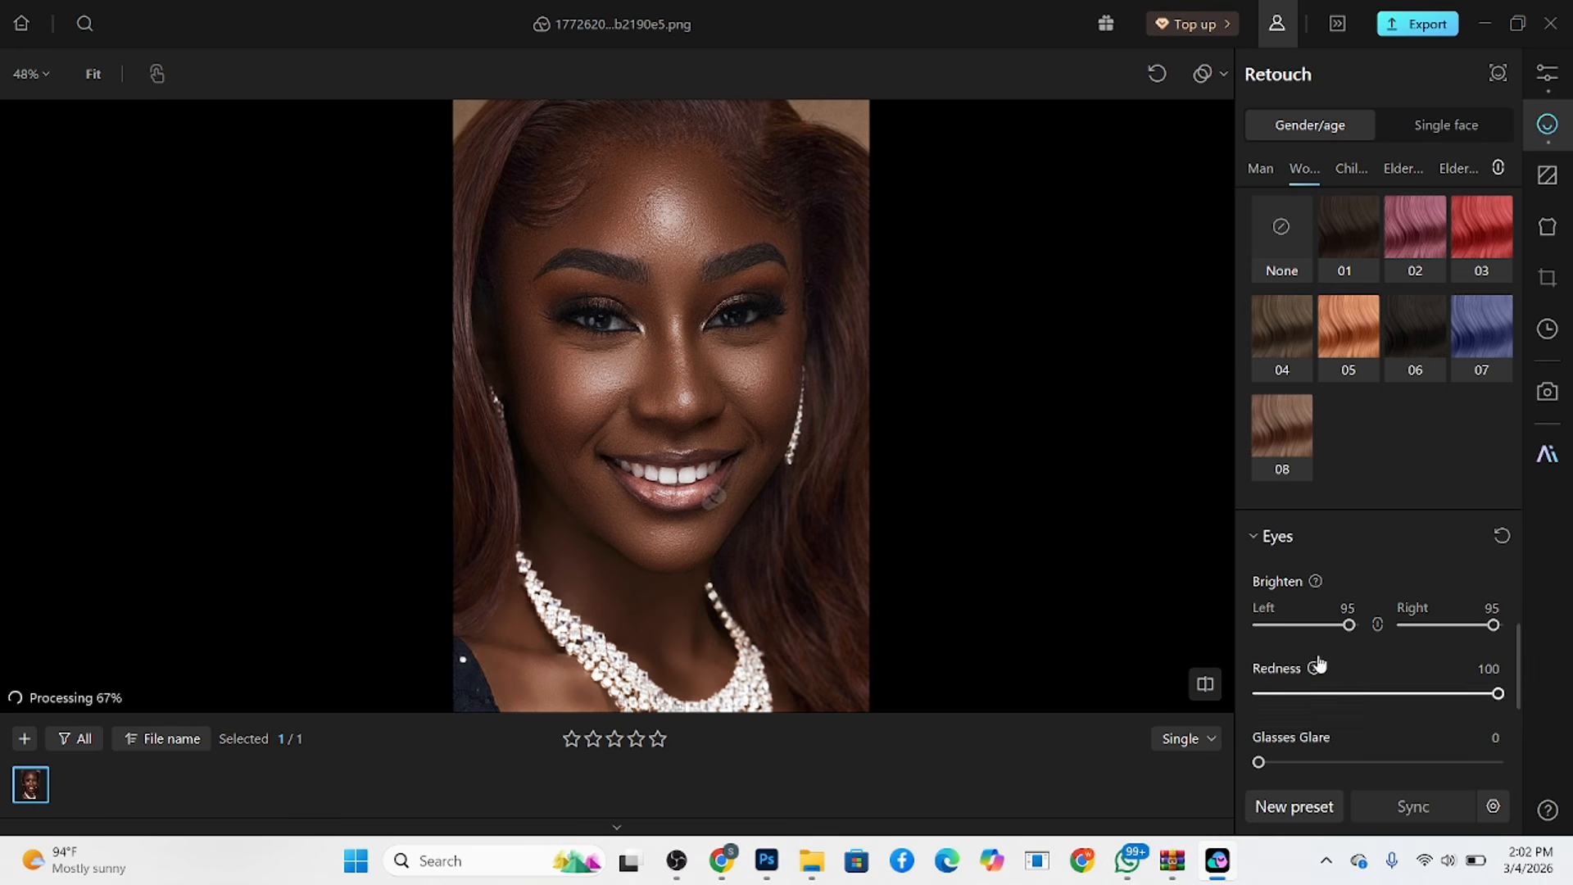
Set the makeup's Enhance Eye Makeup to 76 and Shadows to 43.
{"action": "scroll", "coordinate": [1340, 651], "scroll_direction": "down", "scroll_amount": 3}
{"action": "scroll", "coordinate": [1332, 650], "scroll_direction": "down", "scroll_amount": 2}
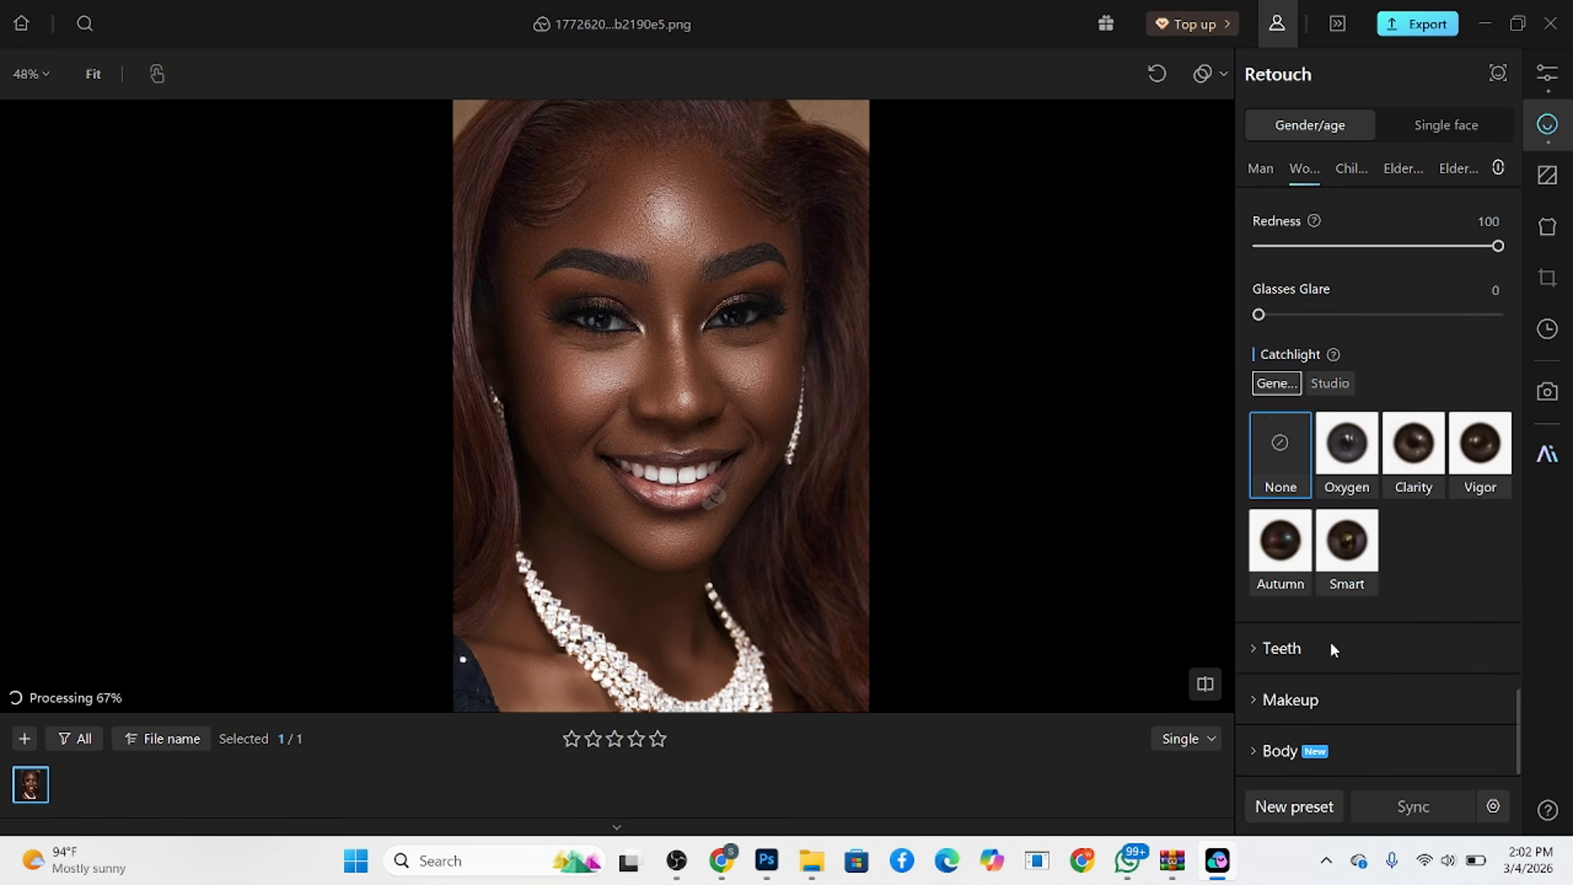
{"action": "left_click", "coordinate": [1338, 700]}
{"action": "scroll", "coordinate": [1393, 647], "scroll_direction": "down", "scroll_amount": 3}
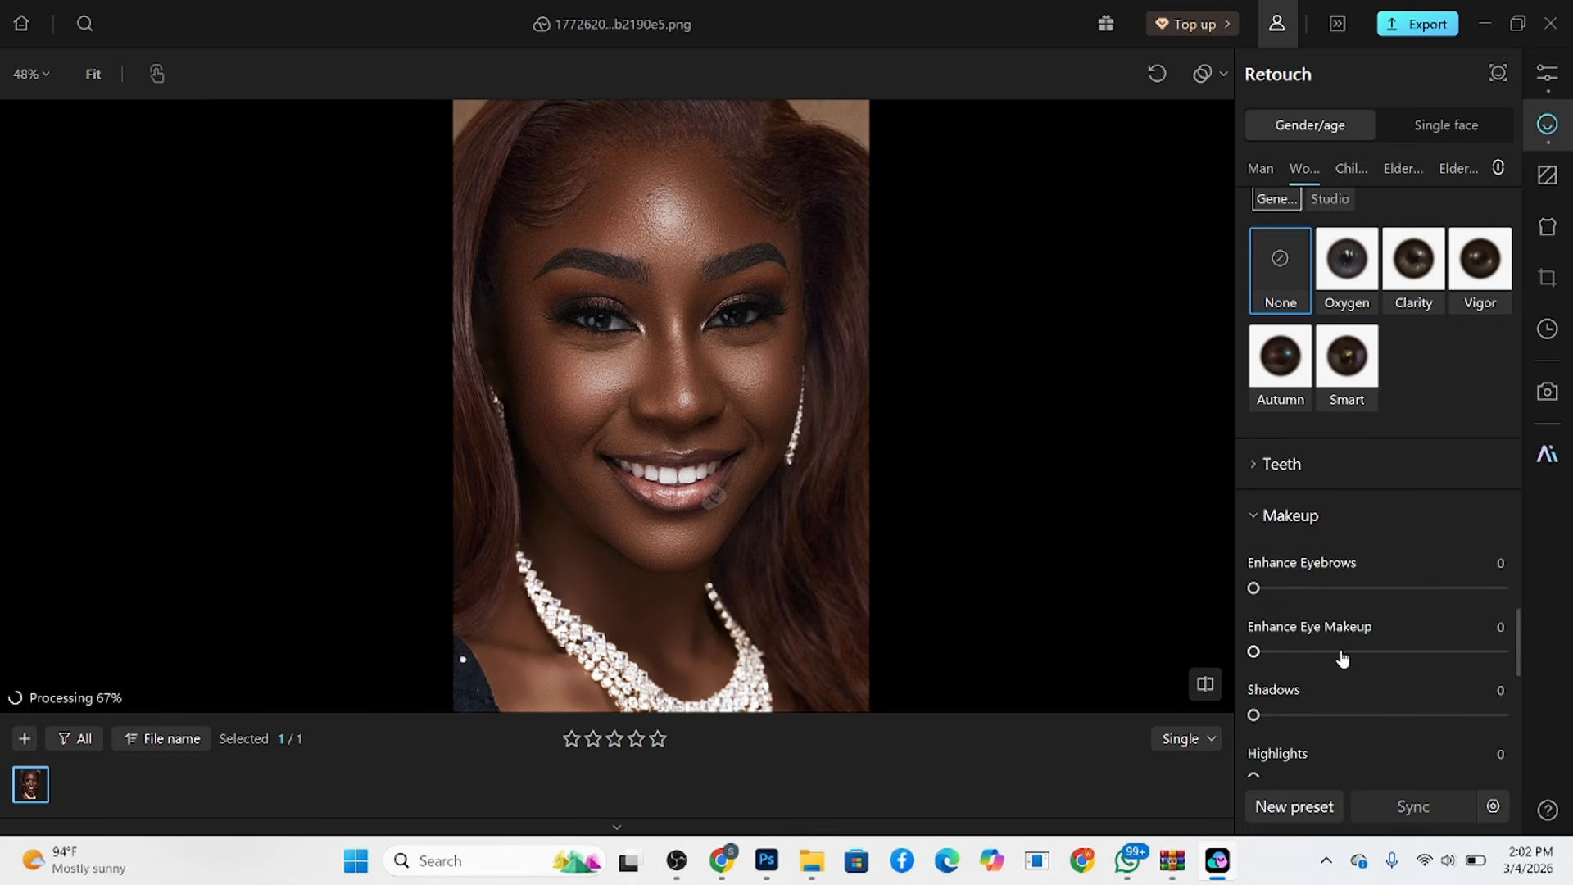
{"action": "left_click_drag", "start_coordinate": [1342, 653], "coordinate": [1443, 651]}
{"action": "left_click", "coordinate": [1333, 715]}
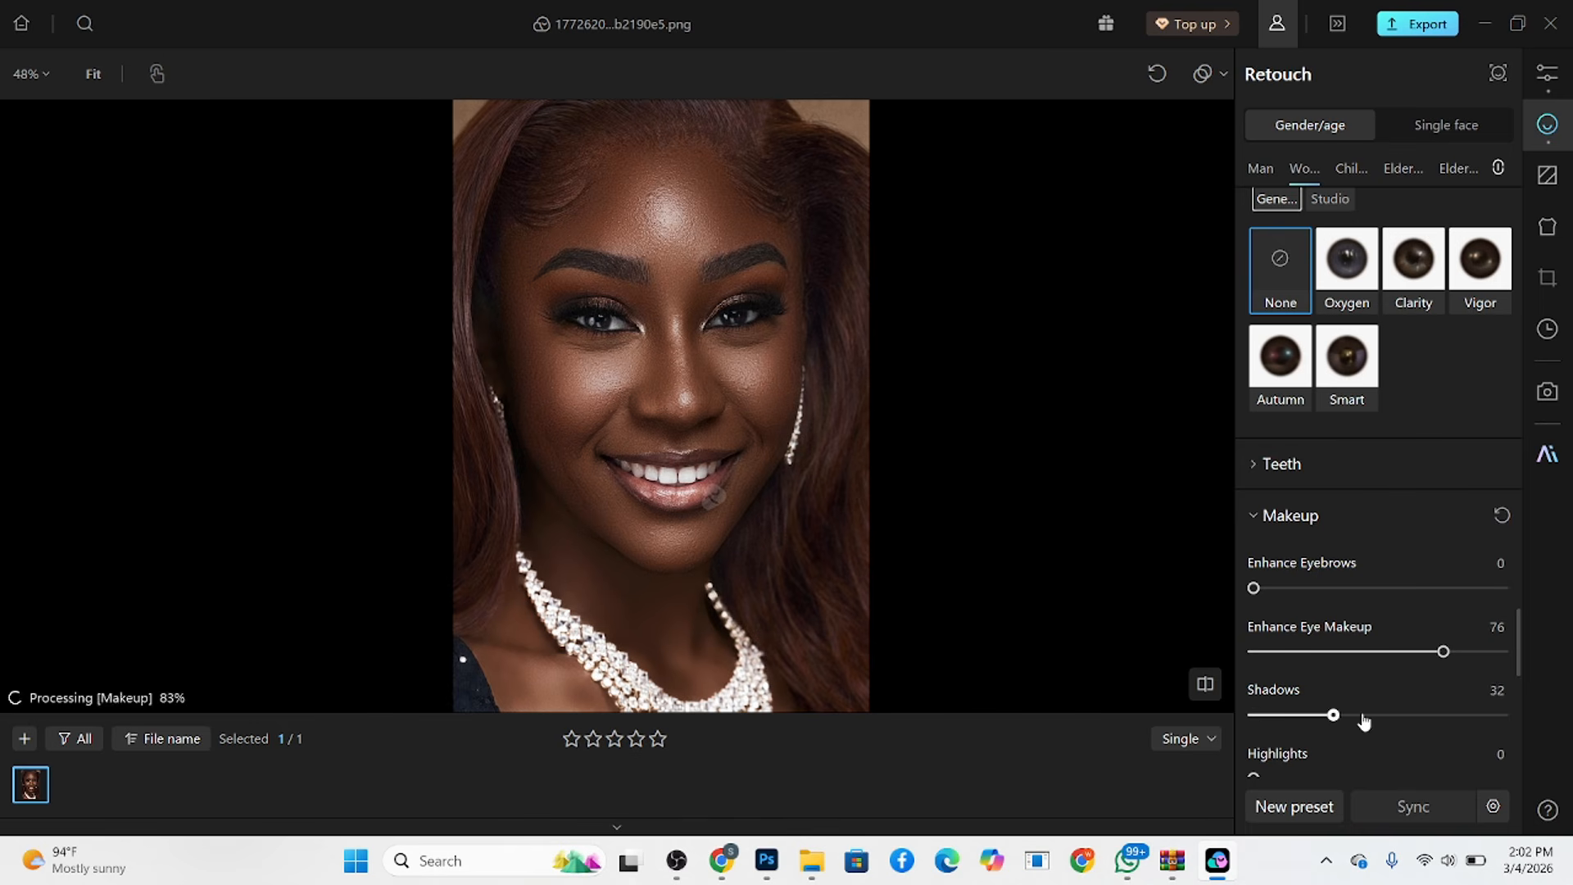
{"action": "left_click", "coordinate": [1362, 715]}
Set the makeup's Highlights to 69 and Enhance Lip Makeup to 97, checking the lips up close.
{"action": "scroll", "coordinate": [1383, 720], "scroll_direction": "down", "scroll_amount": 2}
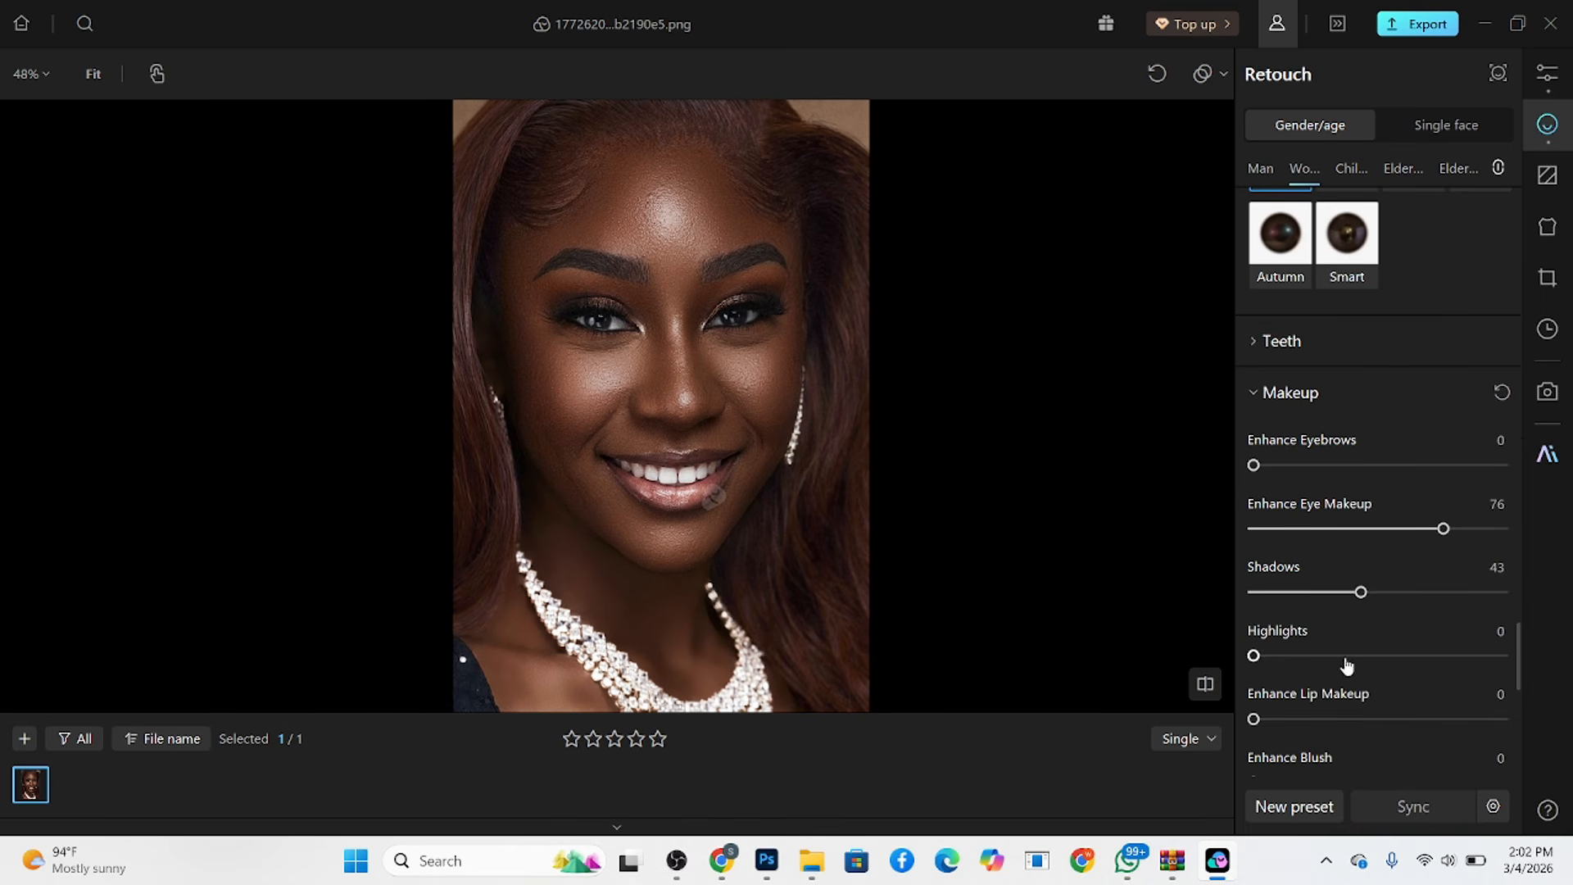
{"action": "left_click_drag", "start_coordinate": [1346, 662], "coordinate": [1426, 656]}
{"action": "scroll", "coordinate": [1364, 645], "scroll_direction": "down", "scroll_amount": 2}
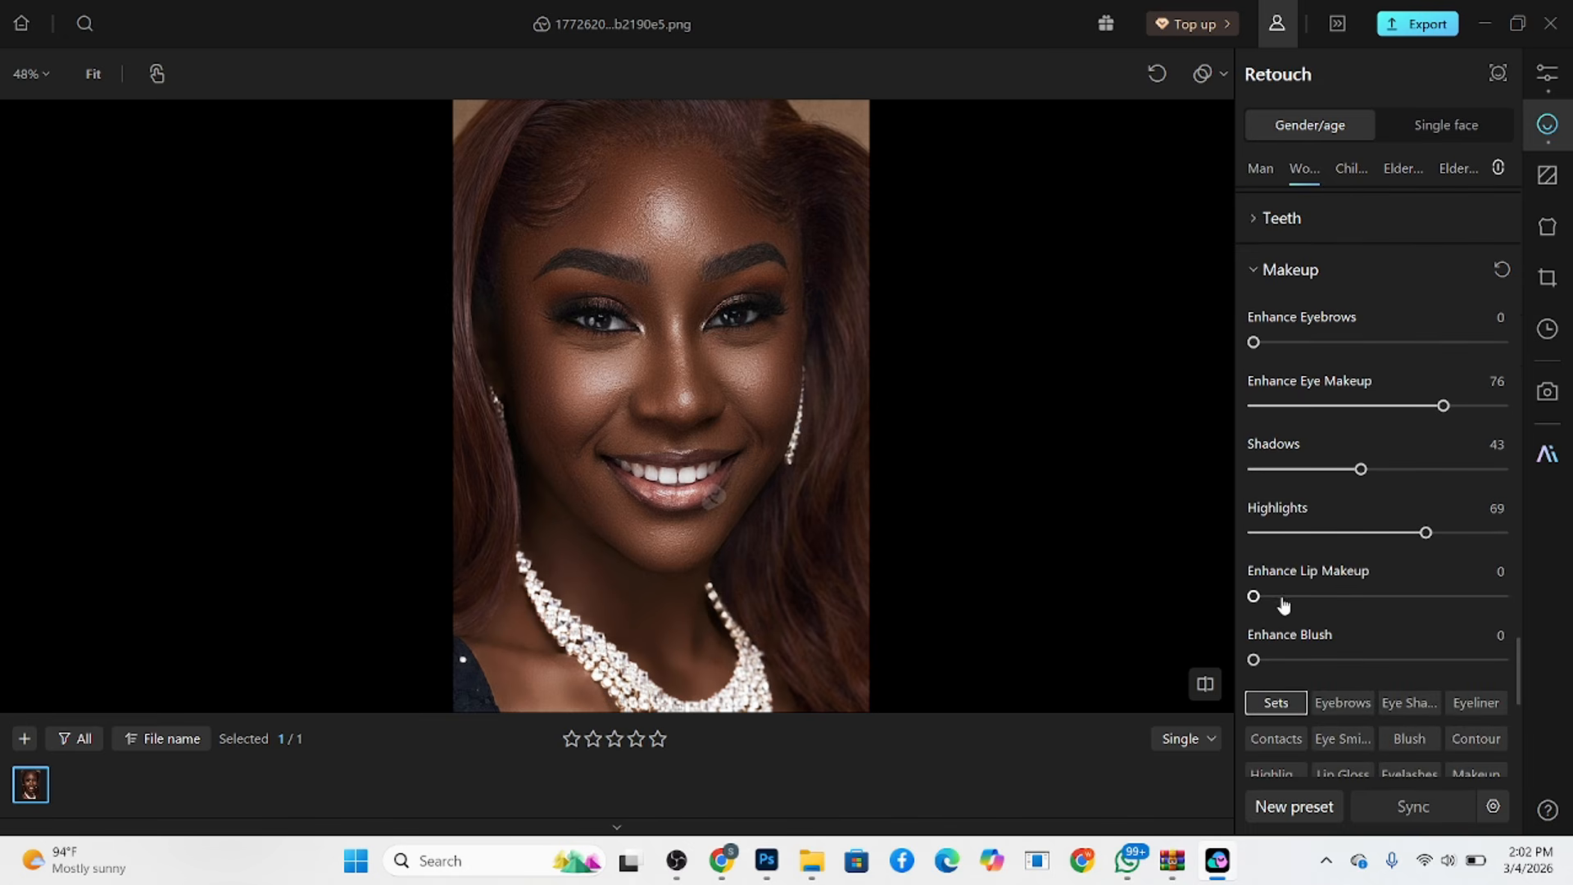
{"action": "left_click_drag", "start_coordinate": [1284, 600], "coordinate": [1492, 597]}
{"action": "scroll", "coordinate": [750, 492], "scroll_direction": "up", "scroll_amount": 3}
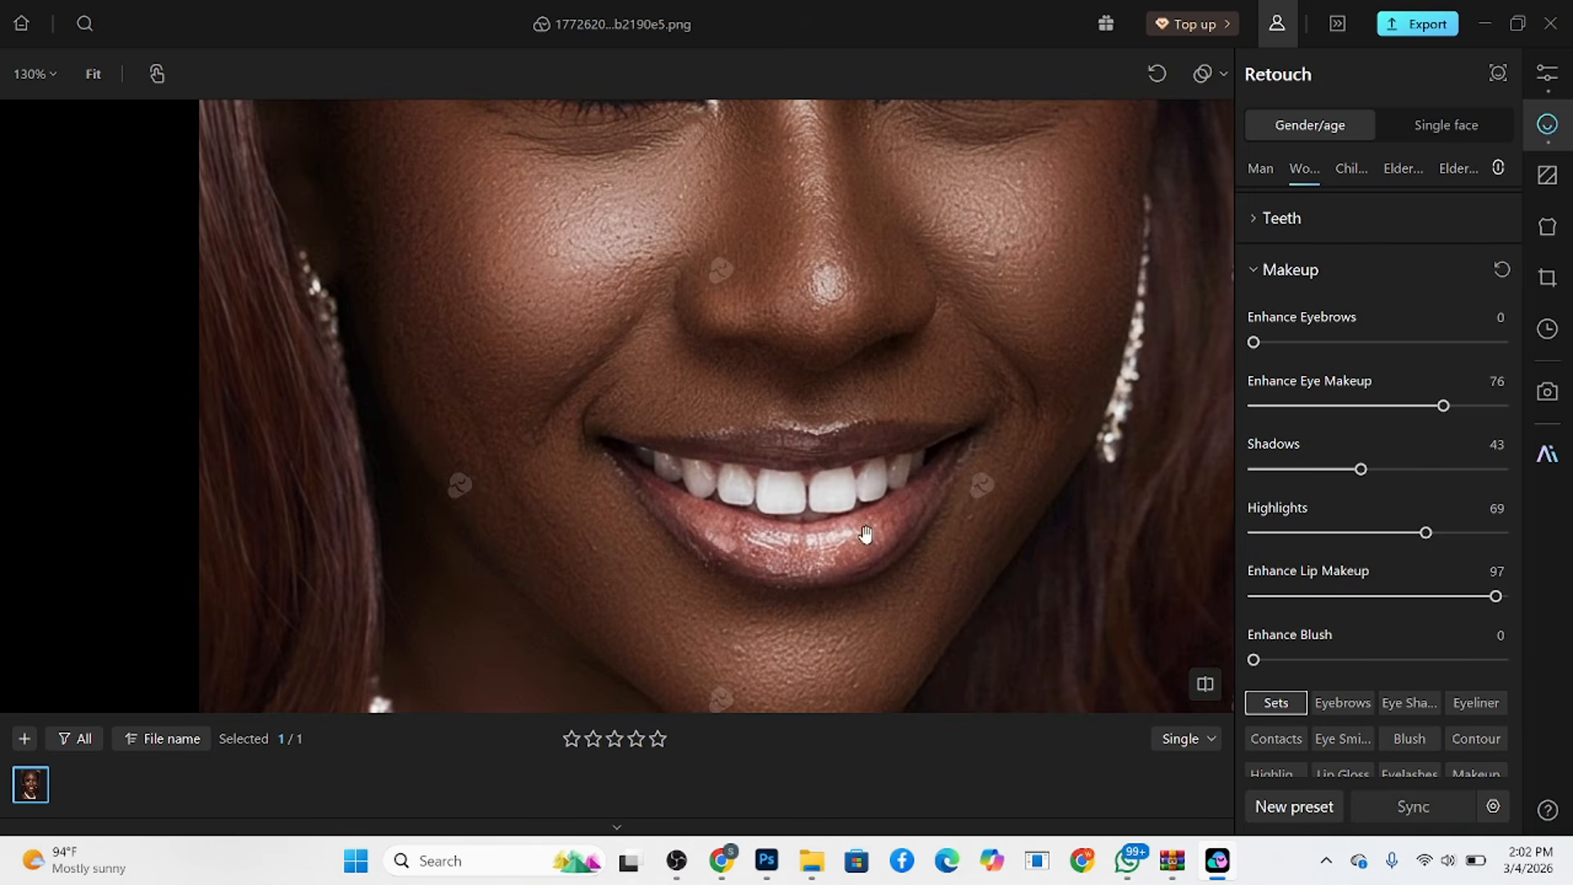
Set Lip Lines to 27 in the blemish removal settings and review the whole portrait.
{"action": "scroll", "coordinate": [1336, 434], "scroll_direction": "up", "scroll_amount": 10}
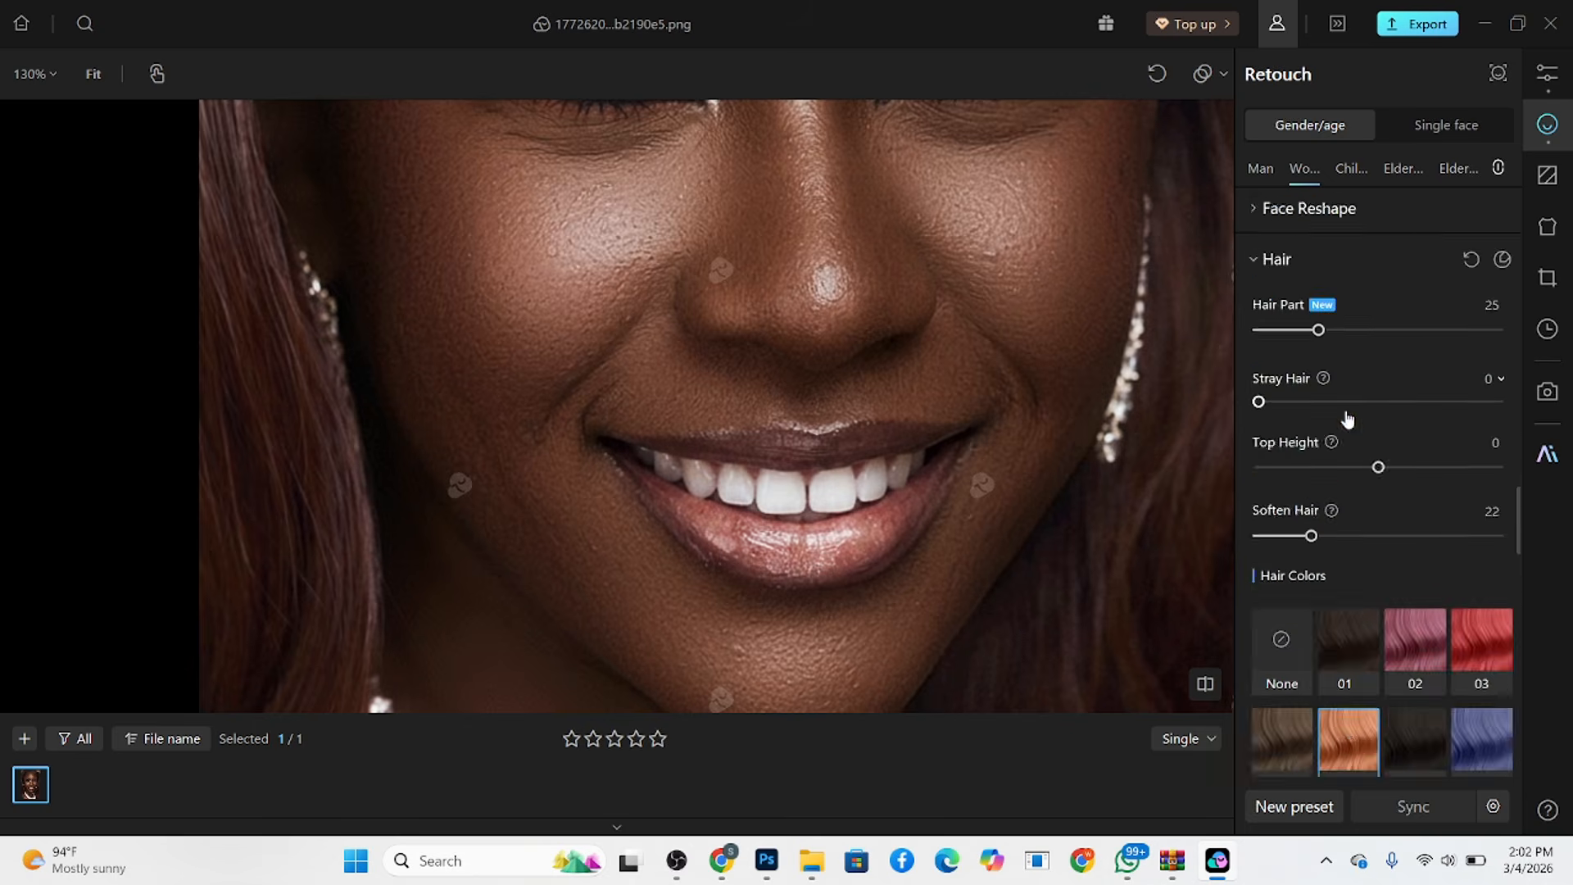
{"action": "scroll", "coordinate": [1352, 422], "scroll_direction": "up", "scroll_amount": 15}
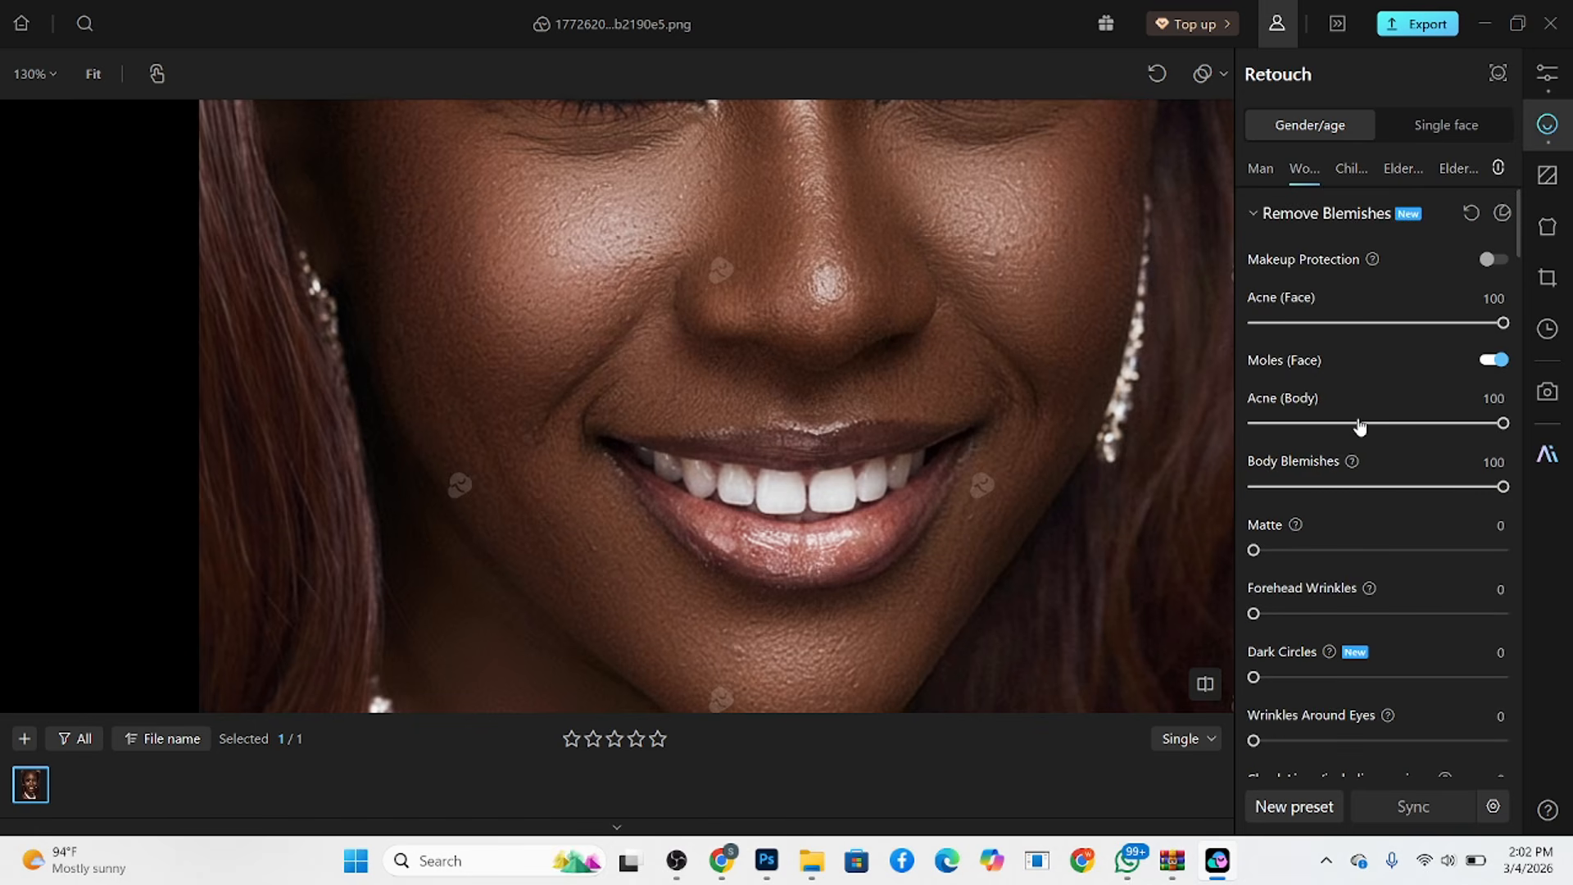
{"action": "scroll", "coordinate": [1359, 426], "scroll_direction": "down", "scroll_amount": 3}
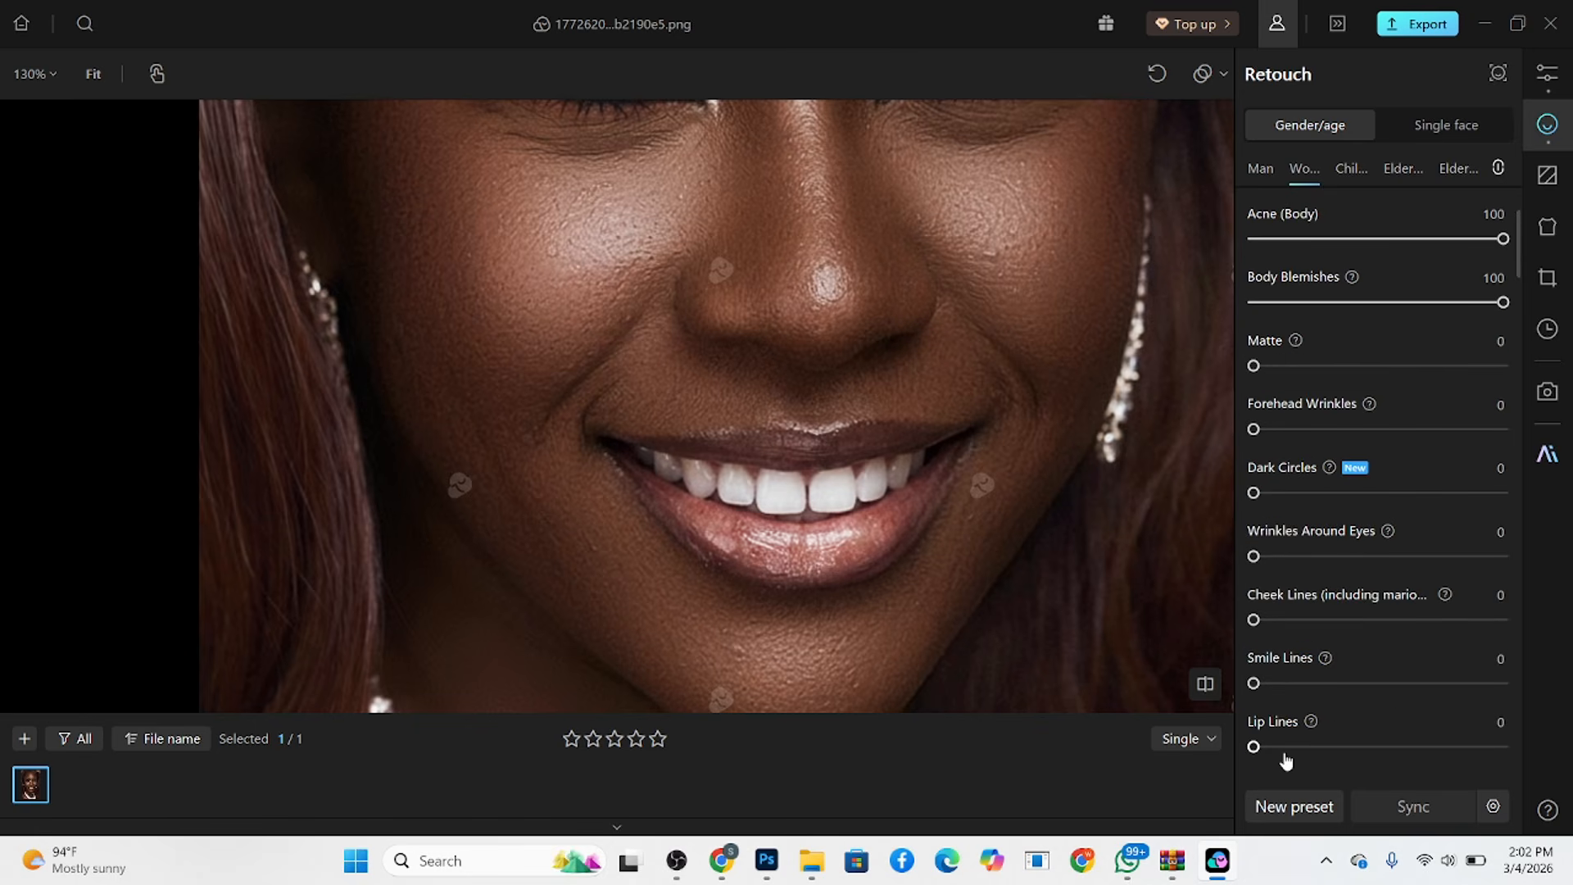
{"action": "left_click_drag", "start_coordinate": [1280, 747], "coordinate": [1321, 747]}
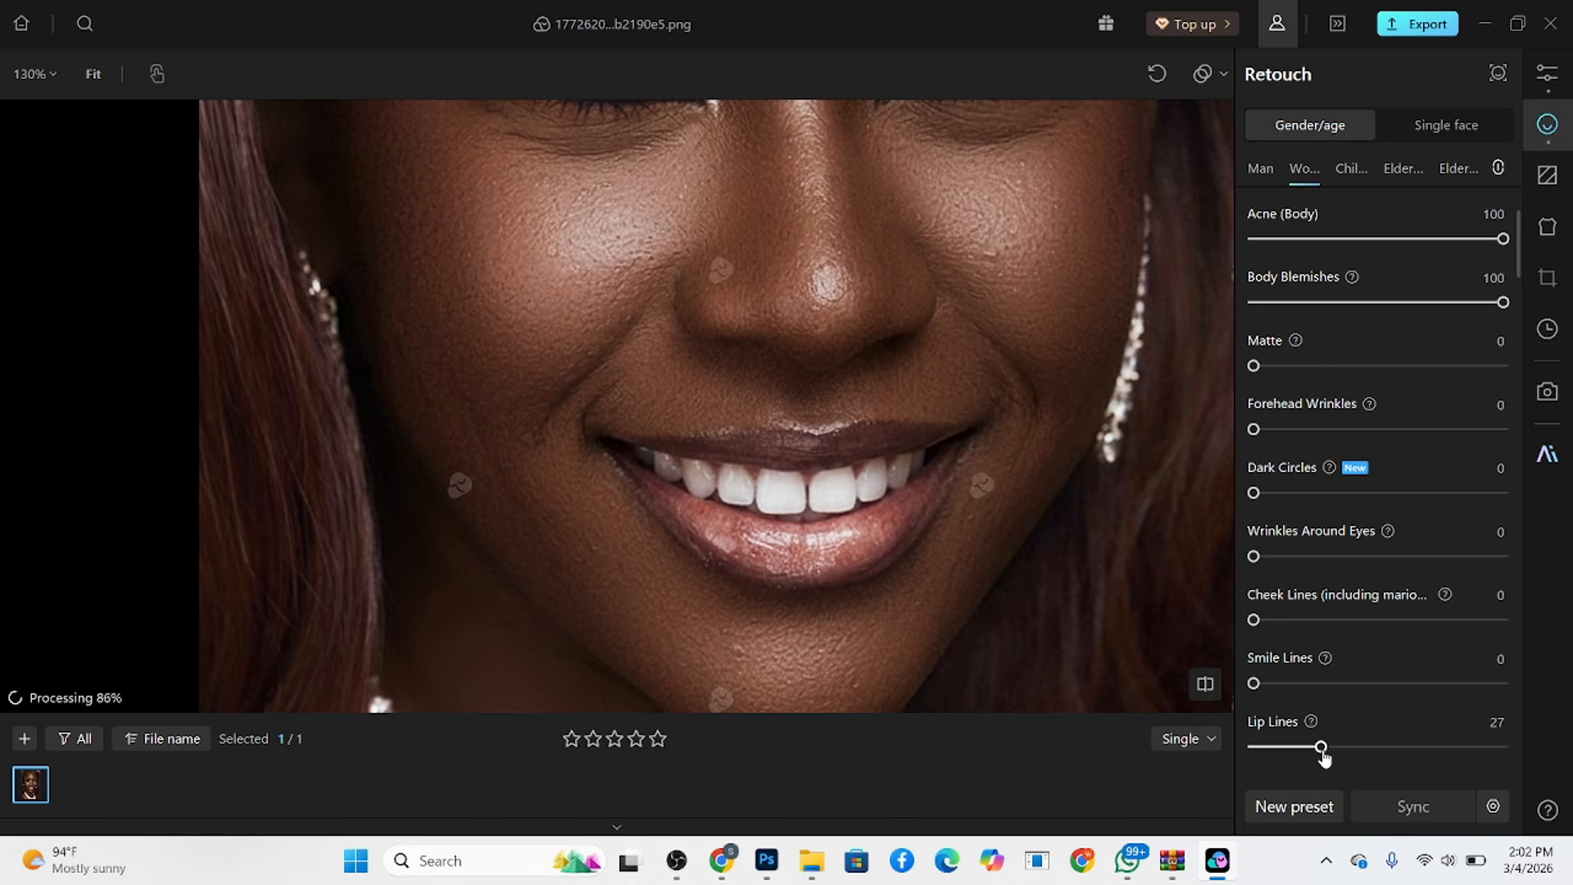
{"action": "scroll", "coordinate": [1078, 517], "scroll_direction": "down", "scroll_amount": 6}
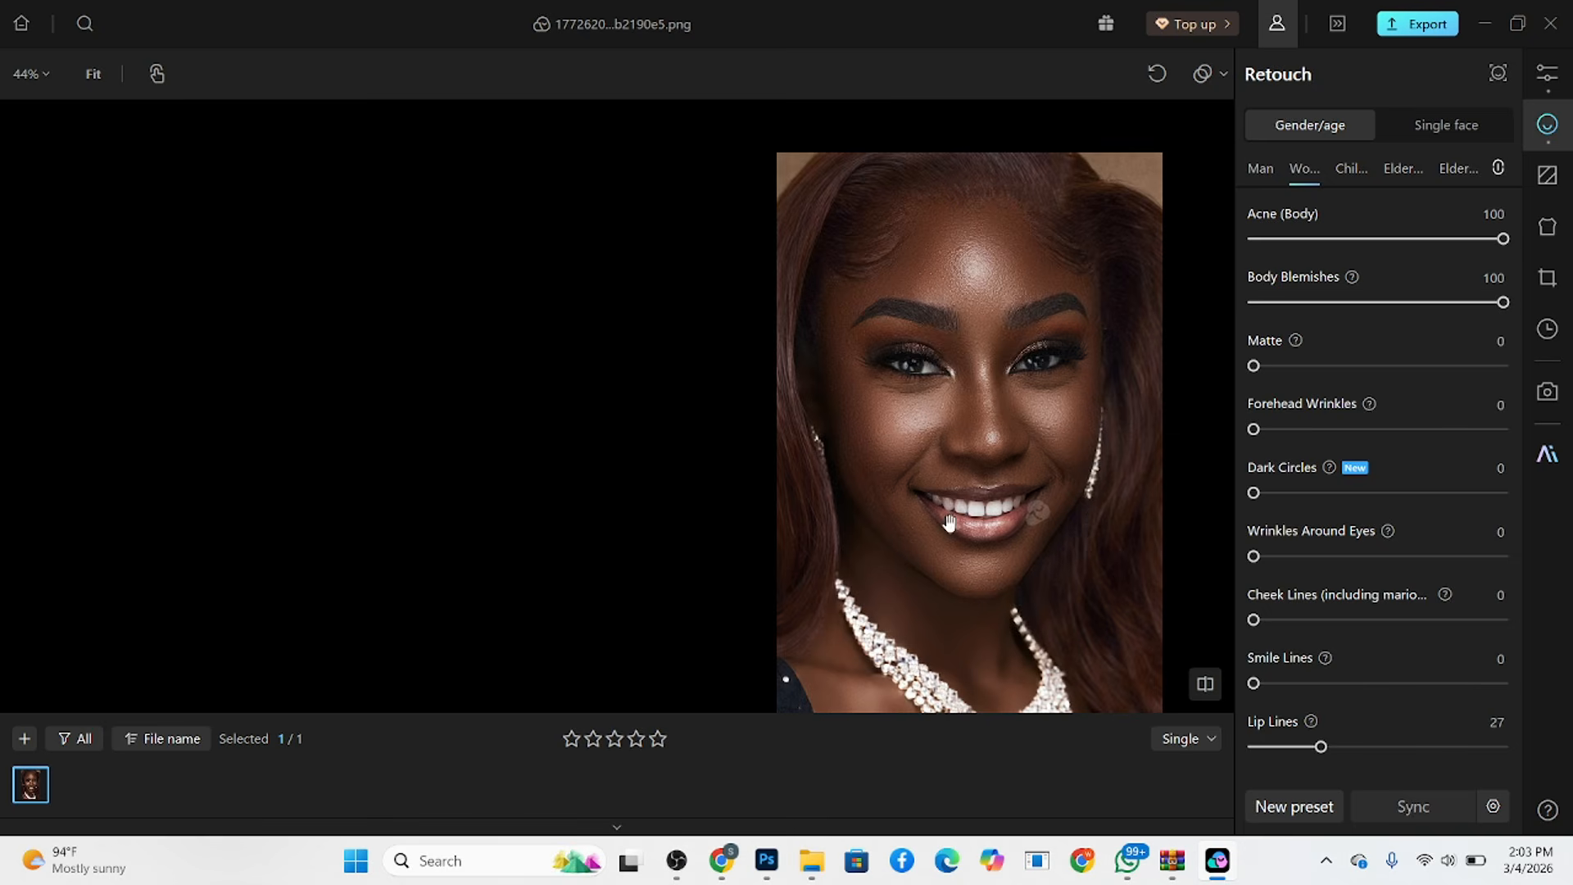
{"action": "left_click_drag", "start_coordinate": [948, 523], "coordinate": [738, 477]}
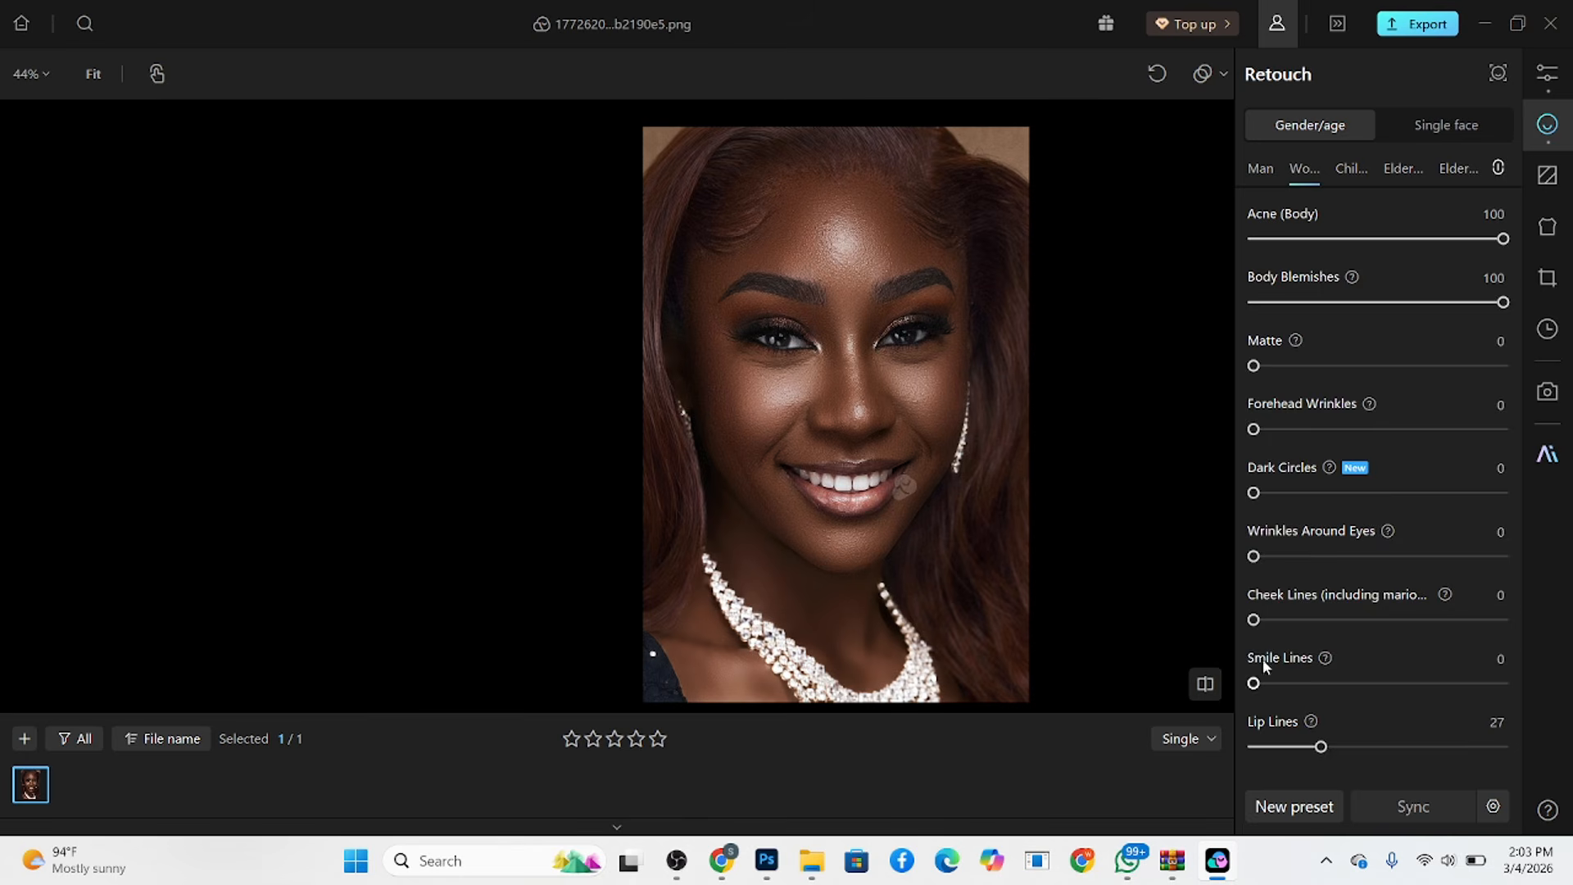
Try hair colors 06 and 08 on the portrait, and settle on hair color 01.
{"action": "scroll", "coordinate": [1330, 622], "scroll_direction": "down", "scroll_amount": 12}
{"action": "scroll", "coordinate": [1331, 629], "scroll_direction": "down", "scroll_amount": 15}
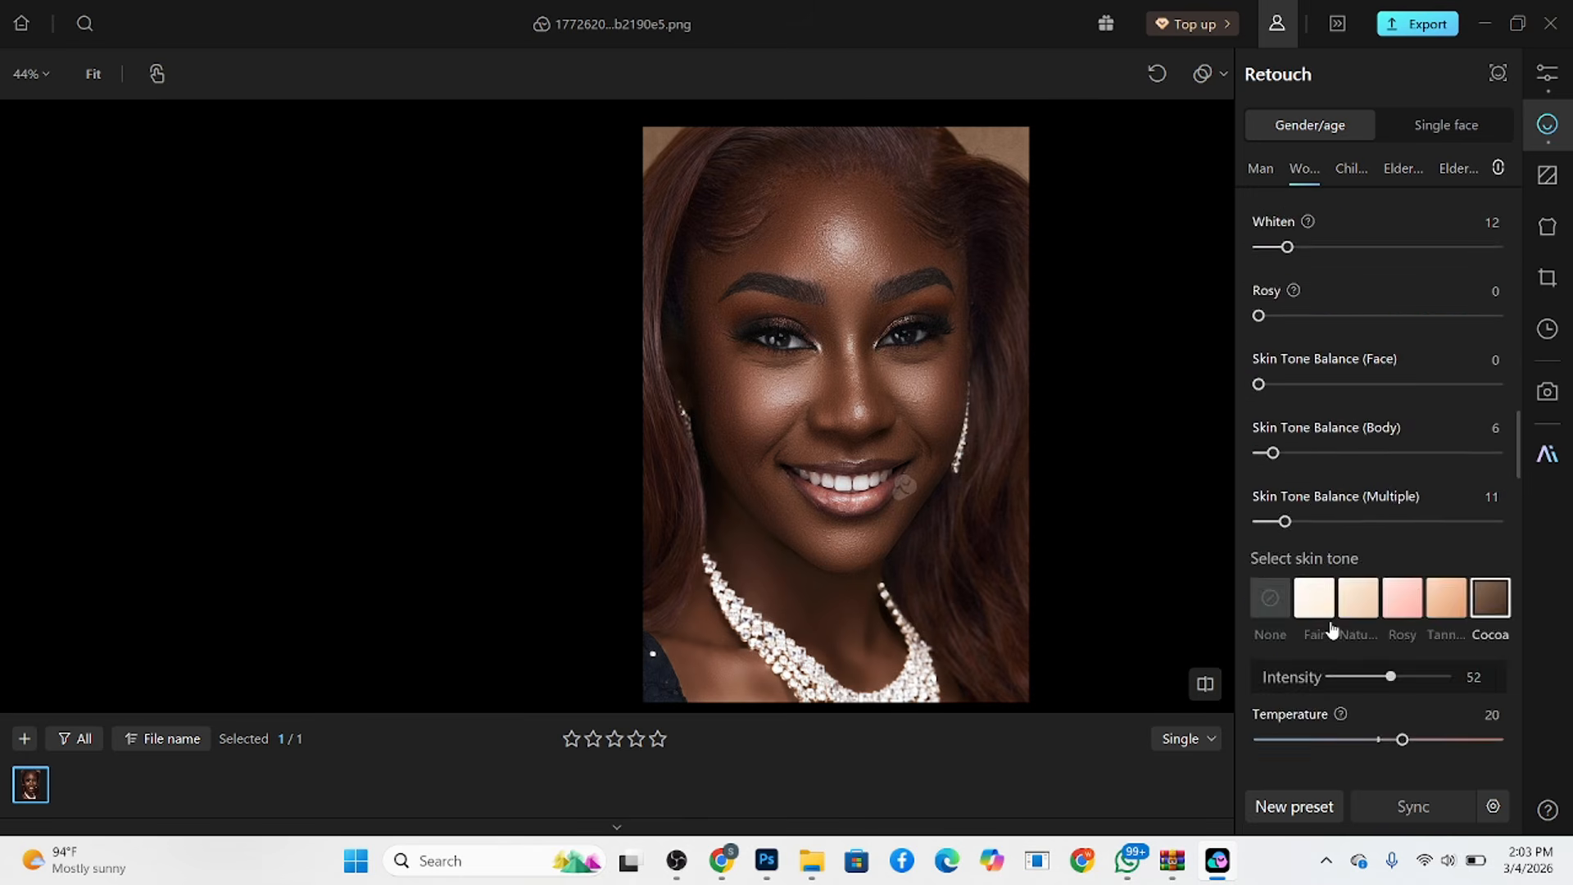
{"action": "scroll", "coordinate": [1333, 629], "scroll_direction": "up", "scroll_amount": 3}
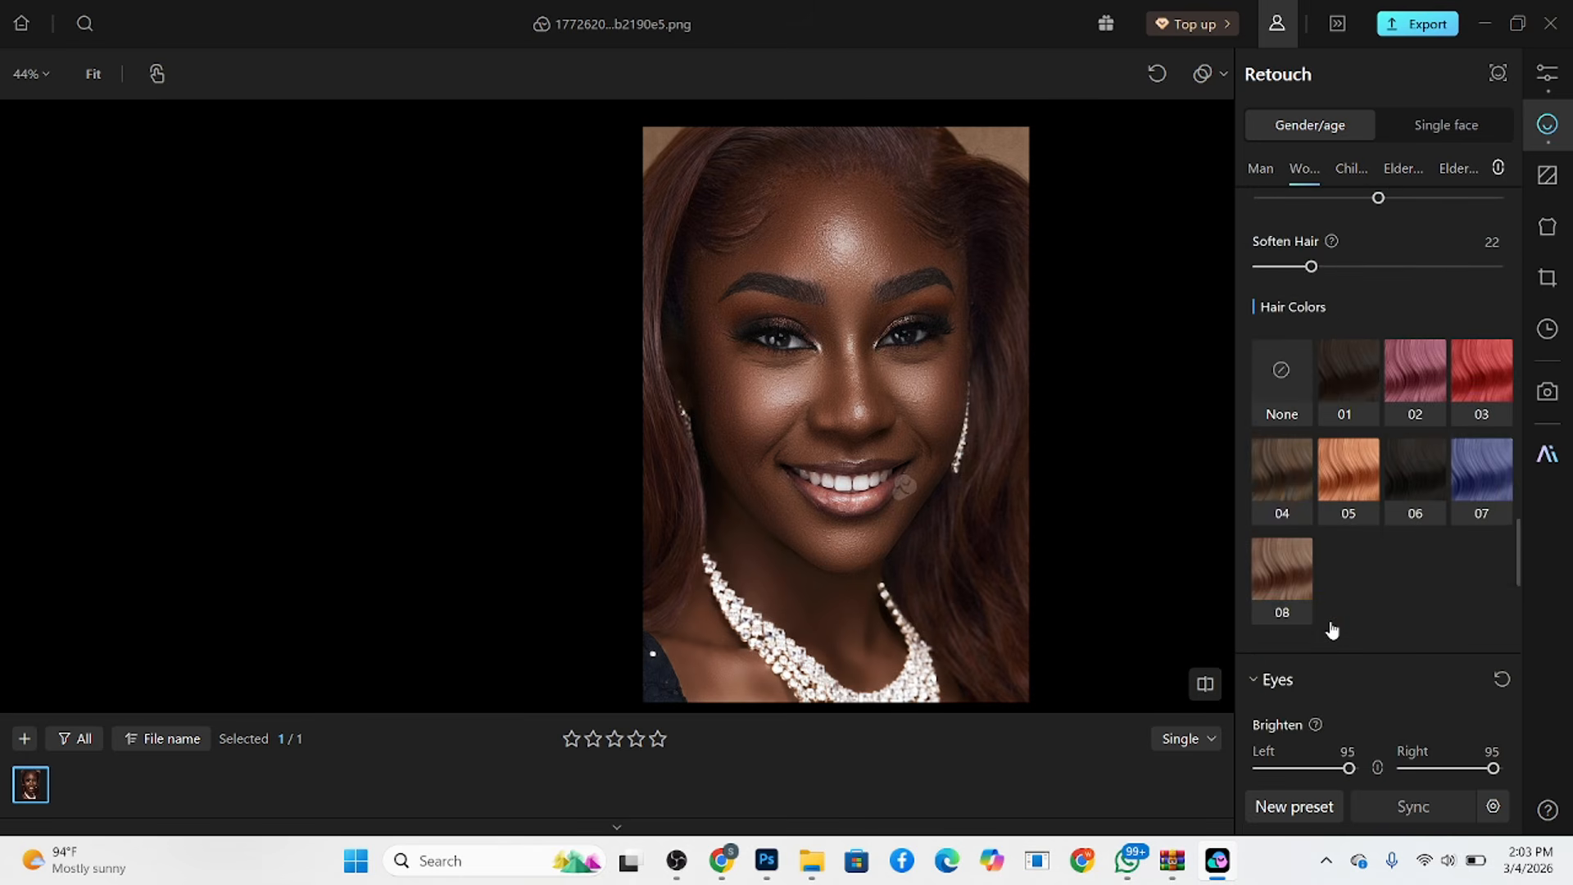
{"action": "left_click", "coordinate": [1413, 482]}
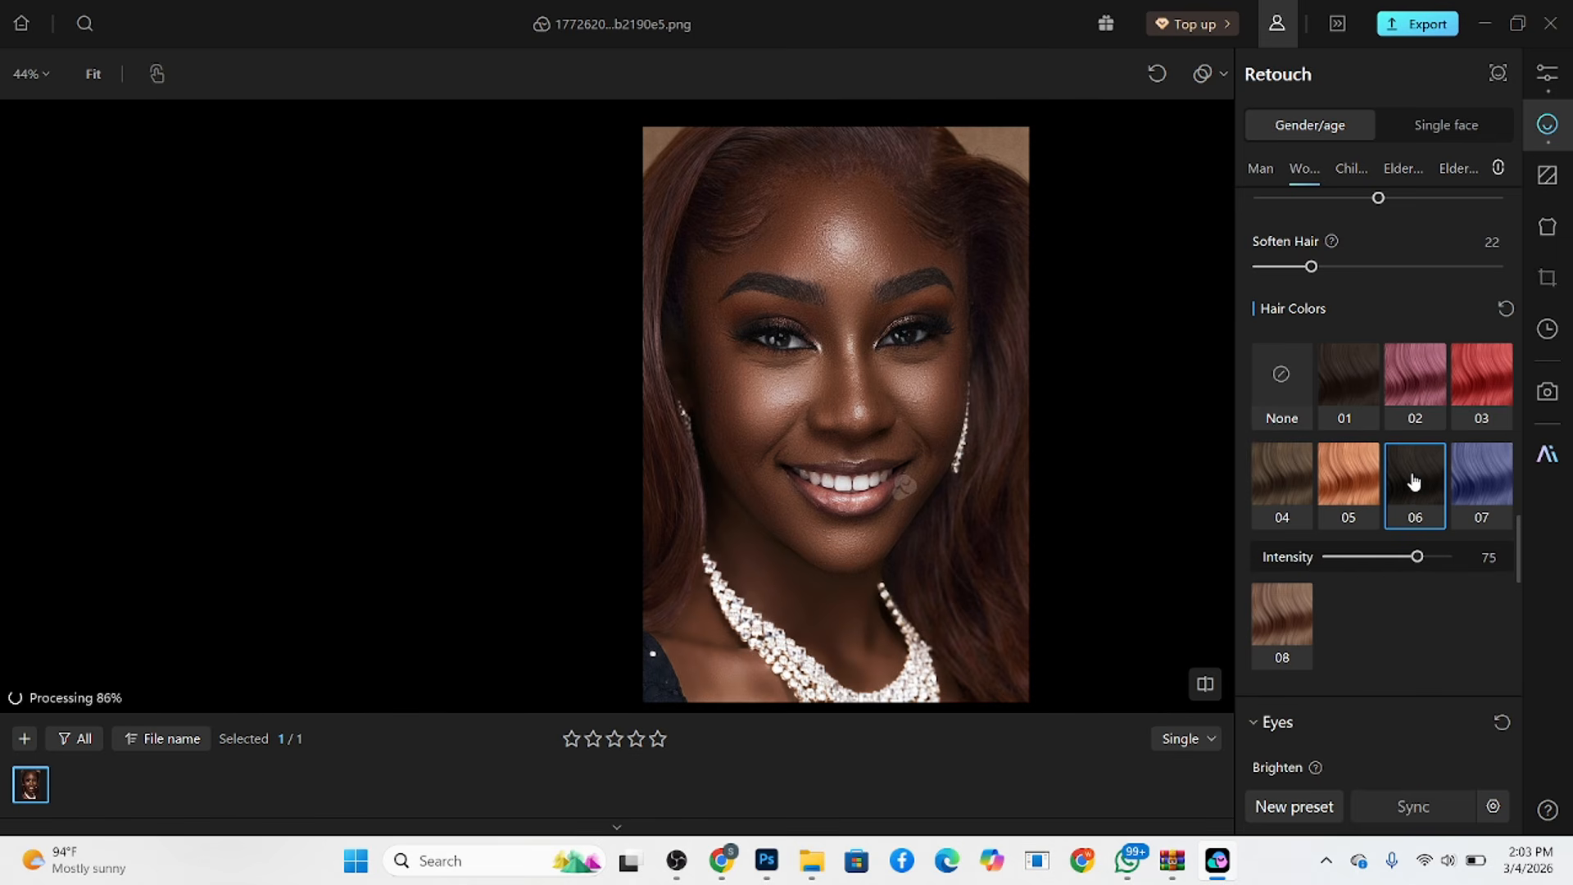
{"action": "left_click", "coordinate": [1286, 617]}
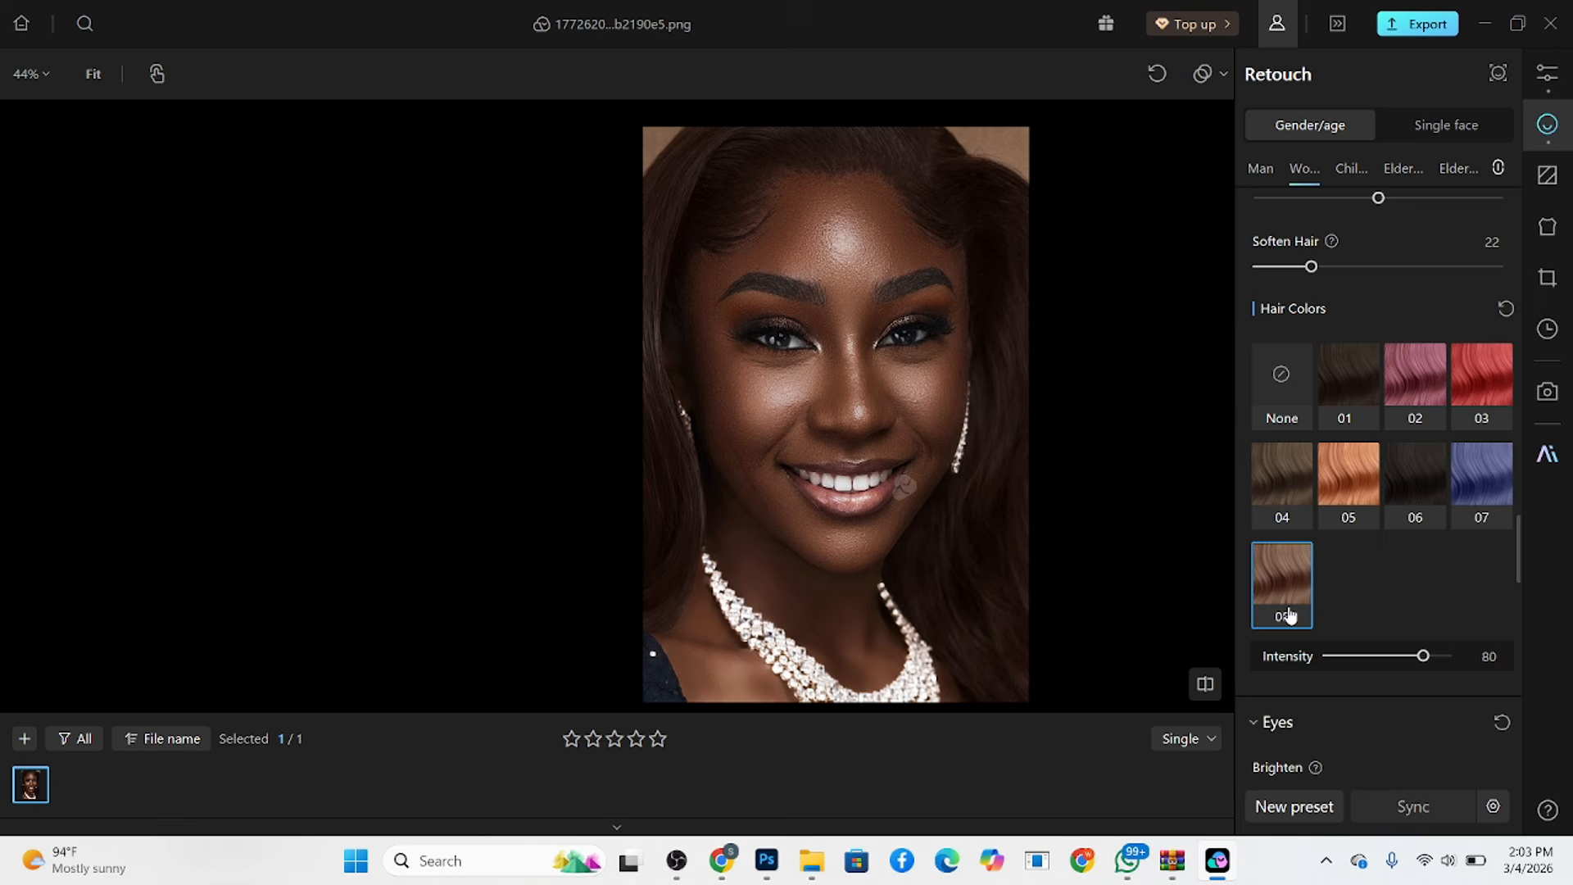
{"action": "left_click", "coordinate": [1421, 484]}
{"action": "left_click", "coordinate": [1366, 388]}
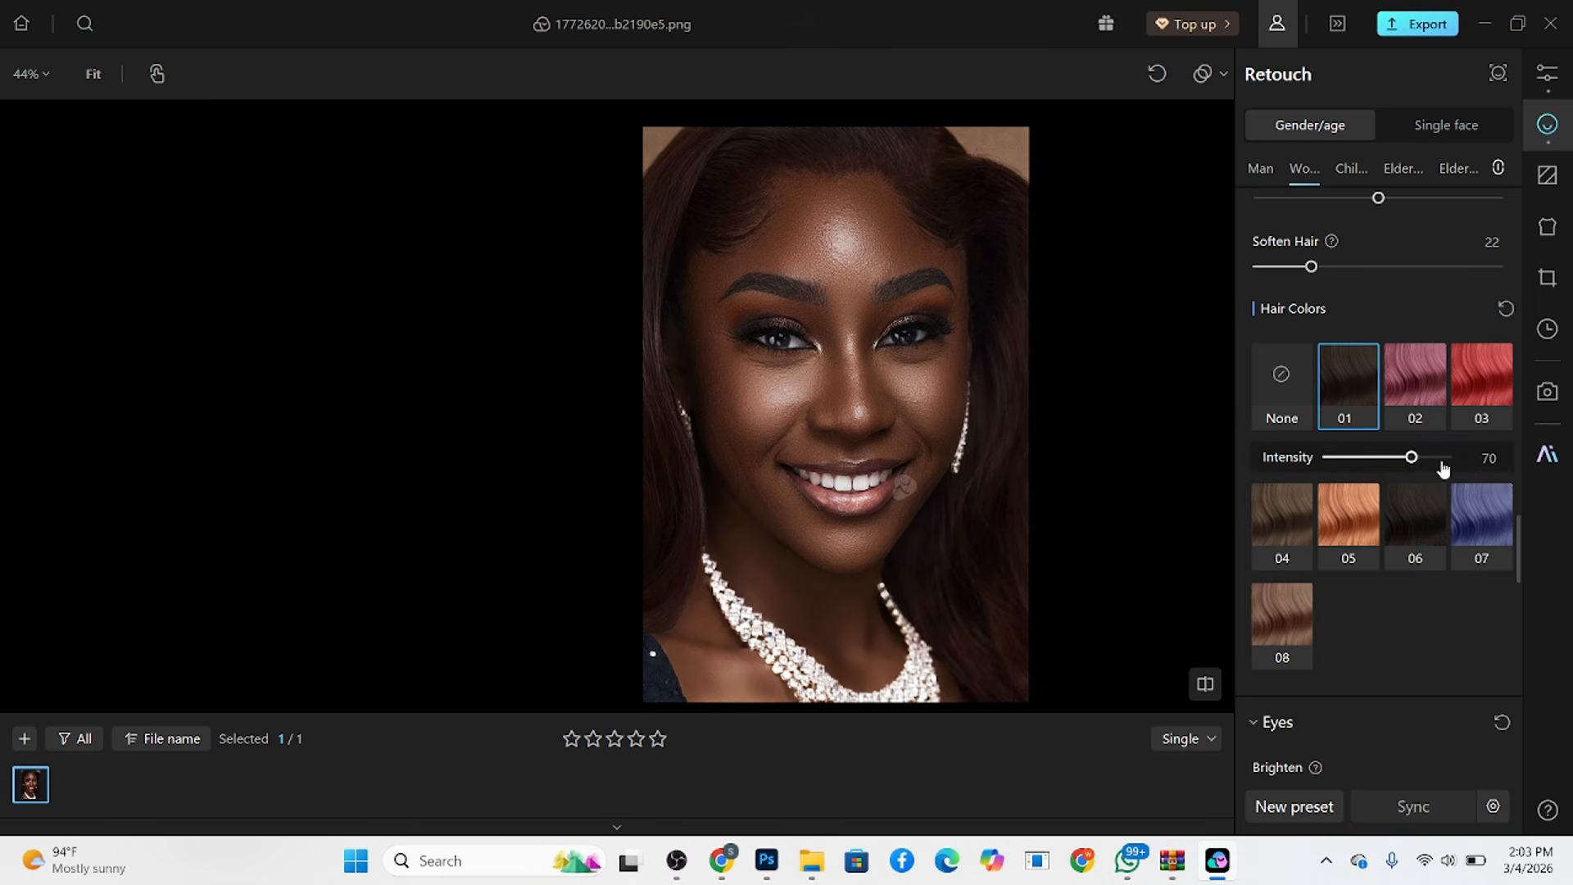
Set the intensity of hair color 01 to 49.
{"action": "left_click_drag", "start_coordinate": [1409, 457], "coordinate": [1373, 459]}
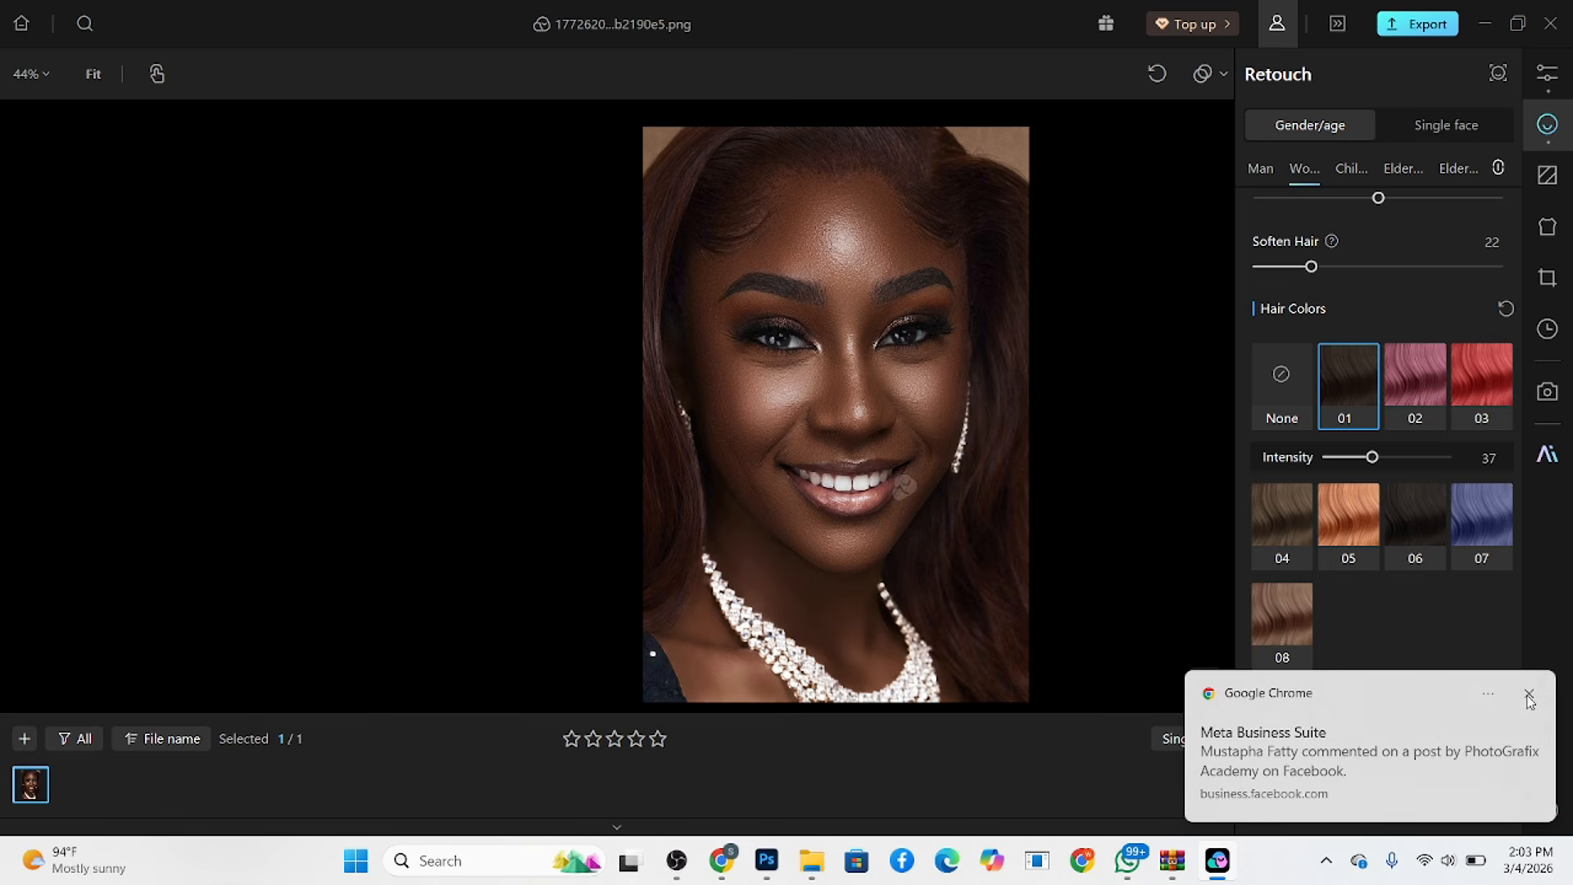
{"action": "left_click", "coordinate": [1529, 693]}
{"action": "left_click_drag", "start_coordinate": [1373, 457], "coordinate": [1387, 458]}
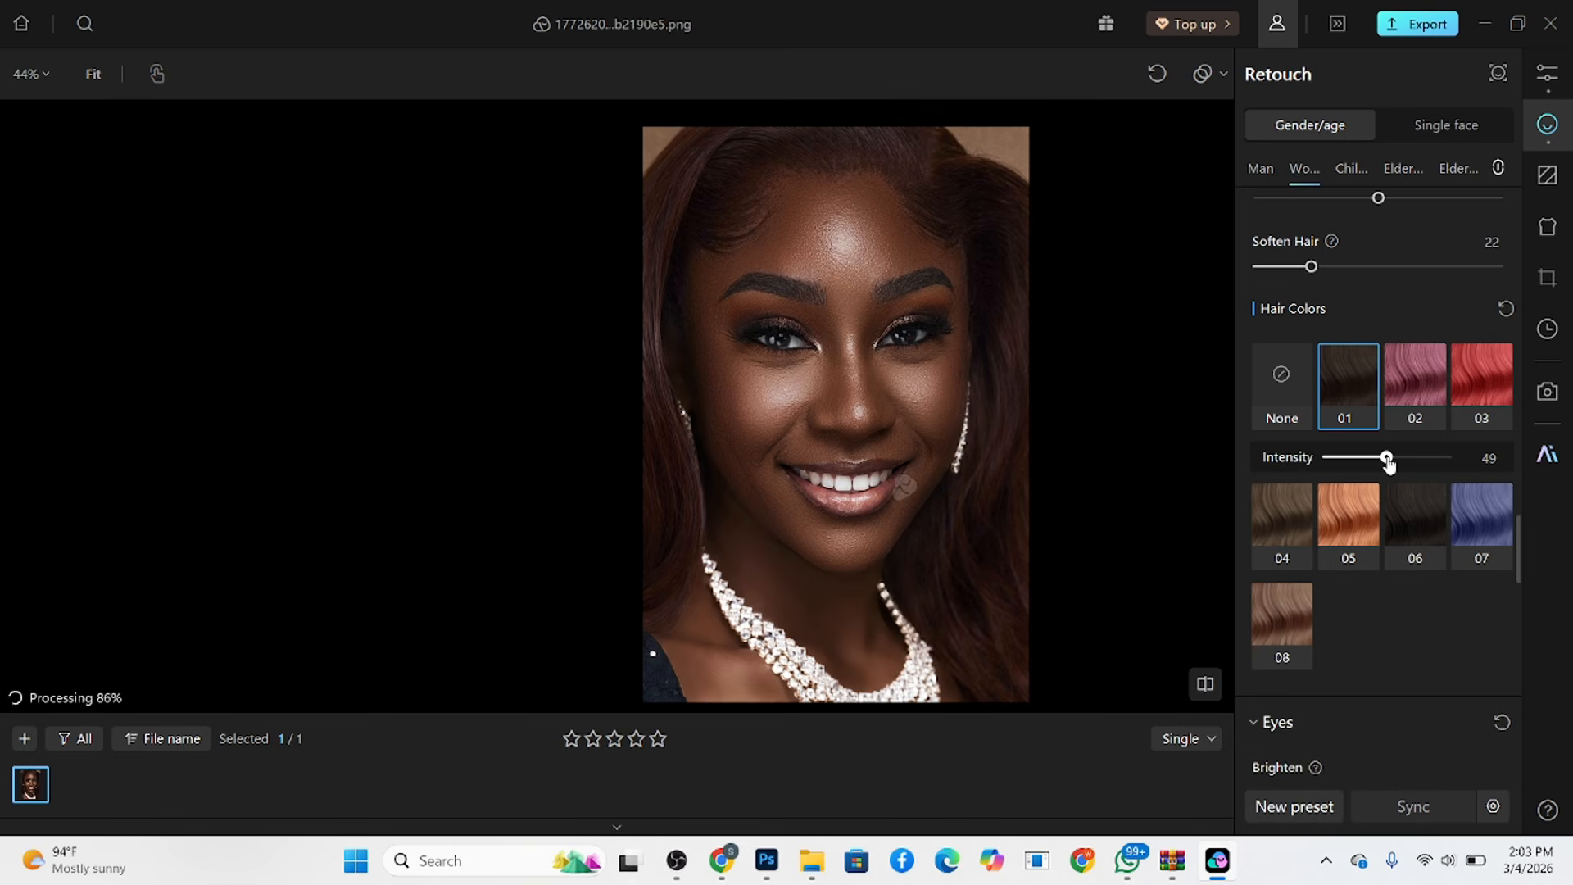
Compare the original portrait side by side with the fully retouched version, examining the face up close and with its effects temporarily hidden.
{"action": "left_click_drag", "start_coordinate": [896, 531], "coordinate": [559, 513]}
{"action": "left_click", "coordinate": [1529, 694]}
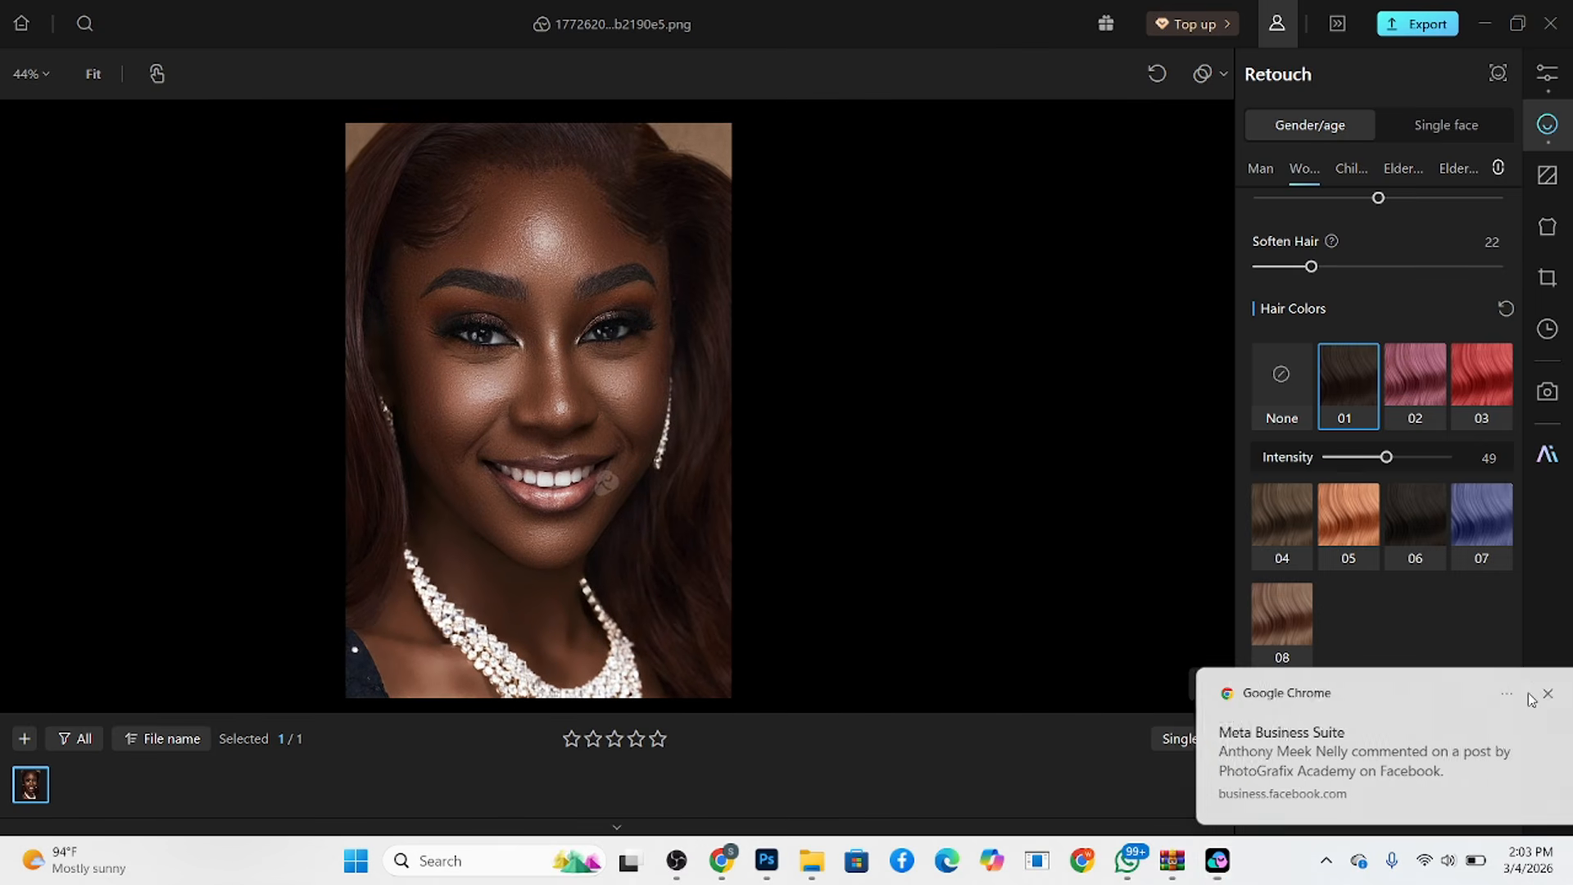
{"action": "left_click", "coordinate": [1200, 740]}
{"action": "left_click", "coordinate": [1159, 699]}
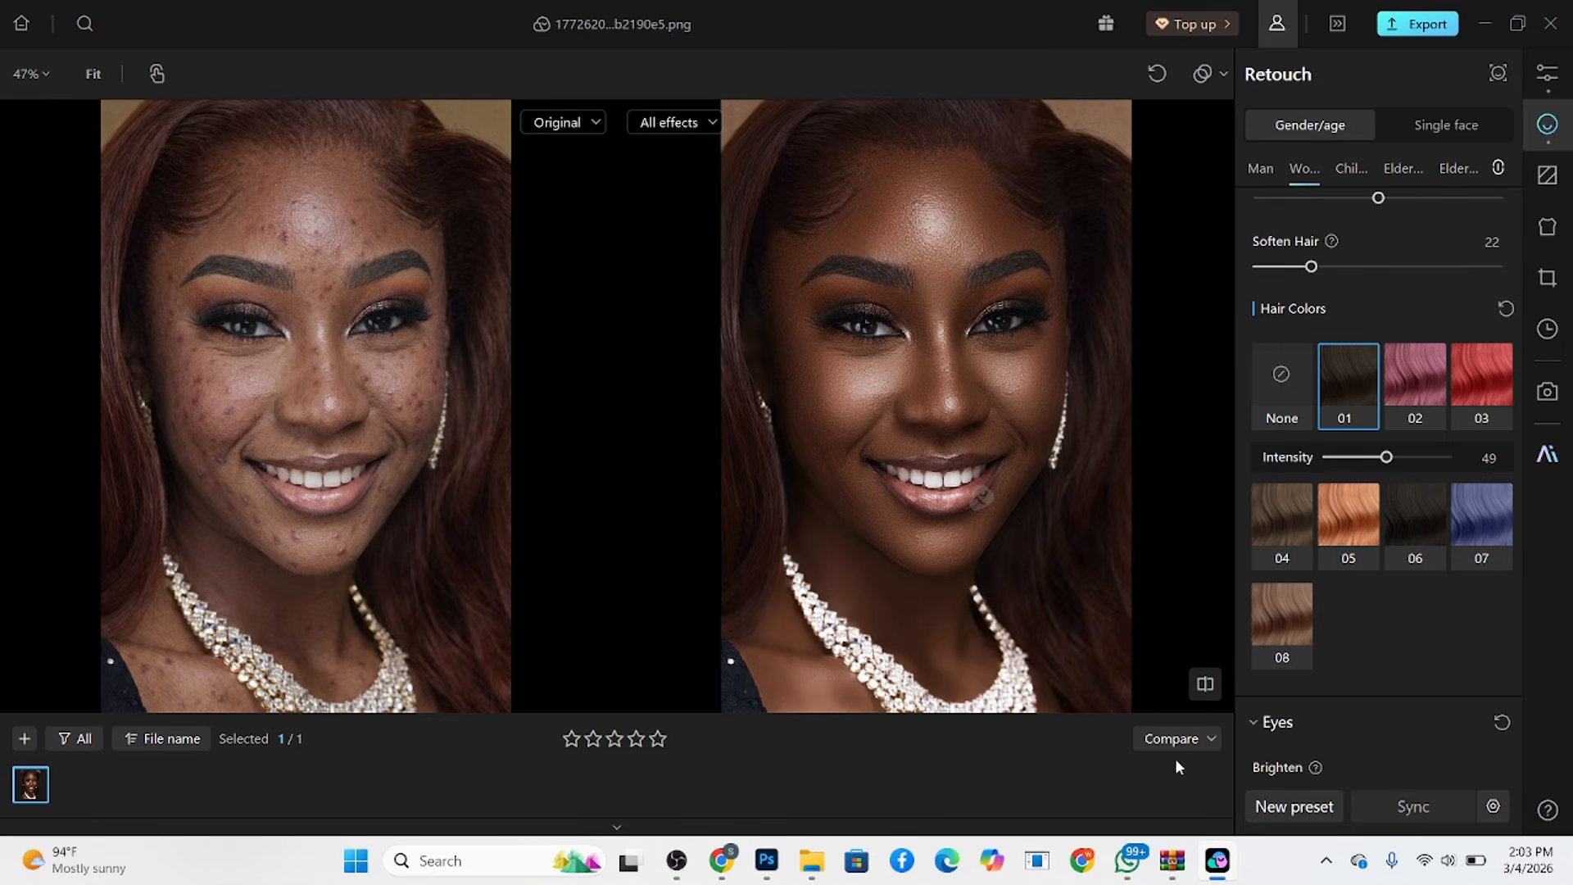
{"action": "scroll", "coordinate": [911, 231], "scroll_direction": "up", "scroll_amount": 1}
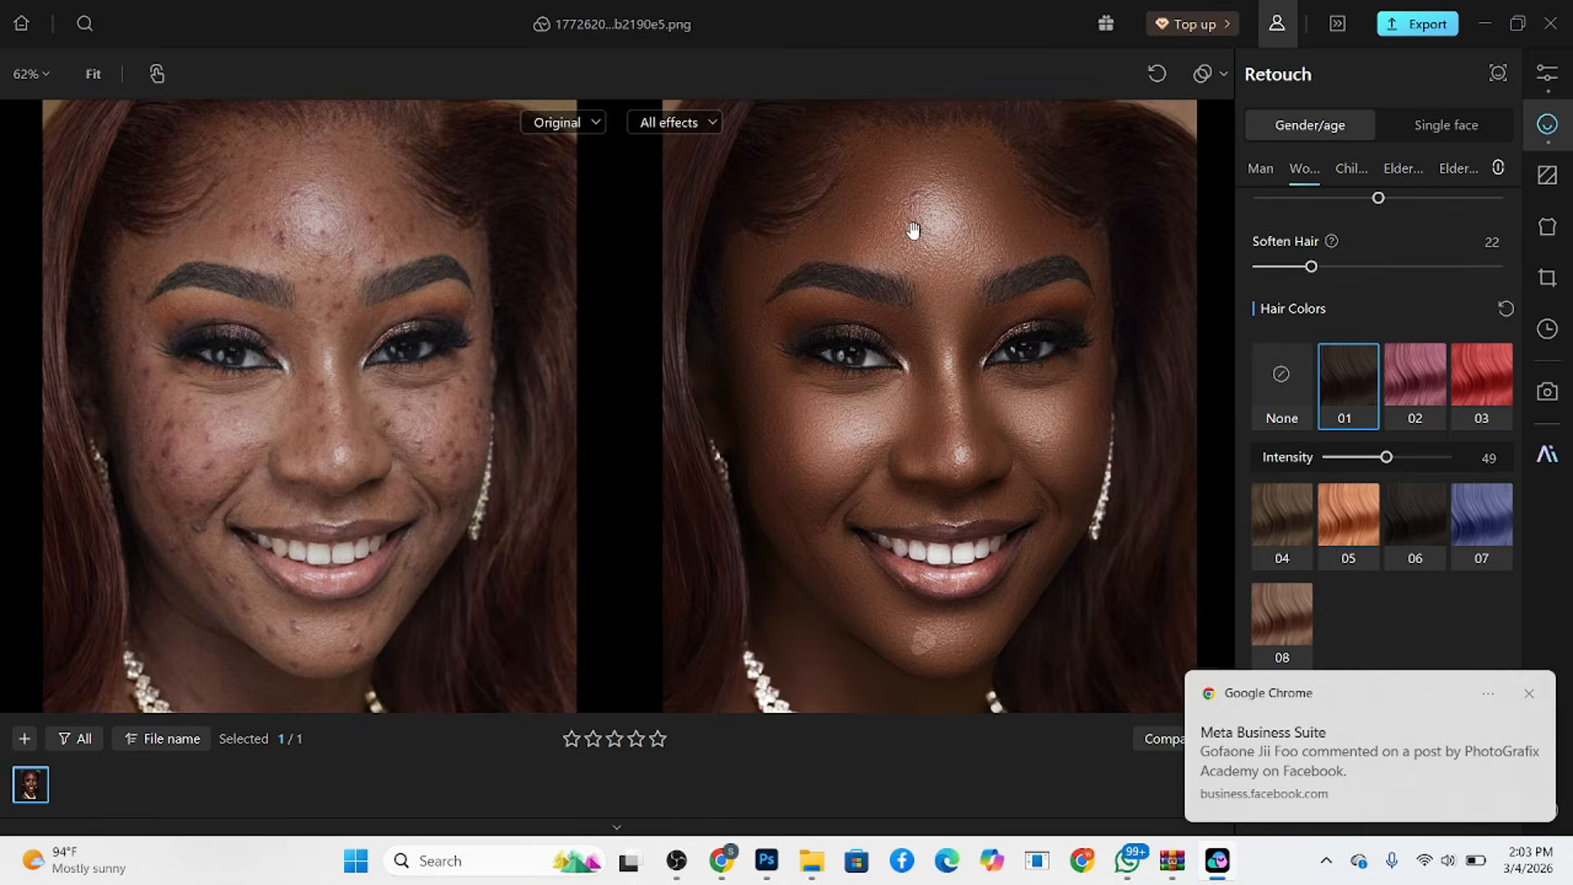
{"action": "left_click", "coordinate": [1526, 693]}
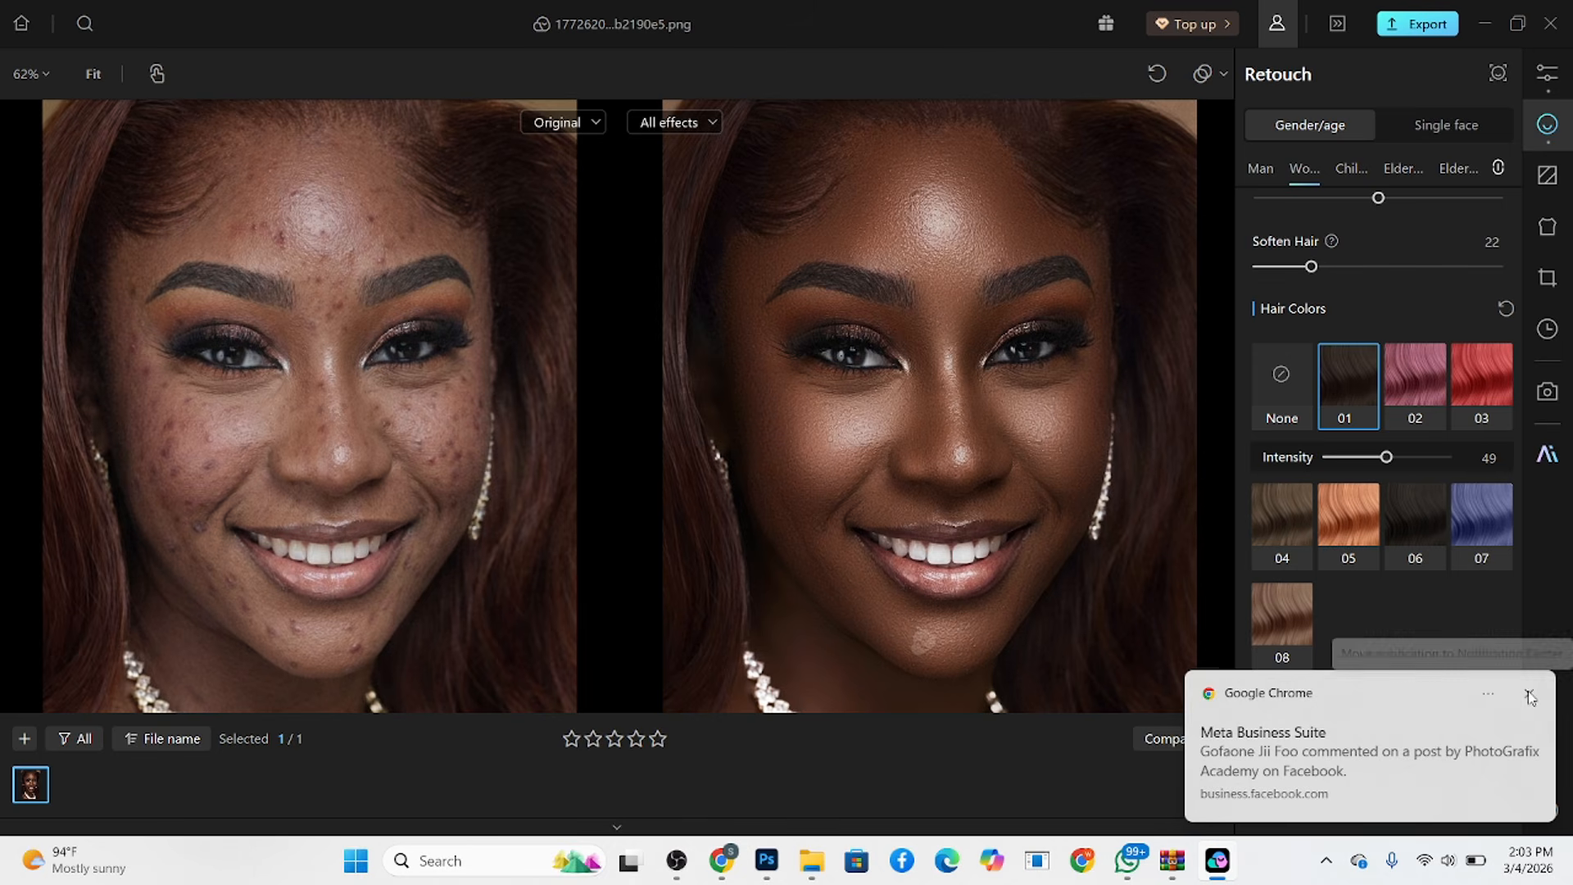
{"action": "left_click", "coordinate": [797, 366]}
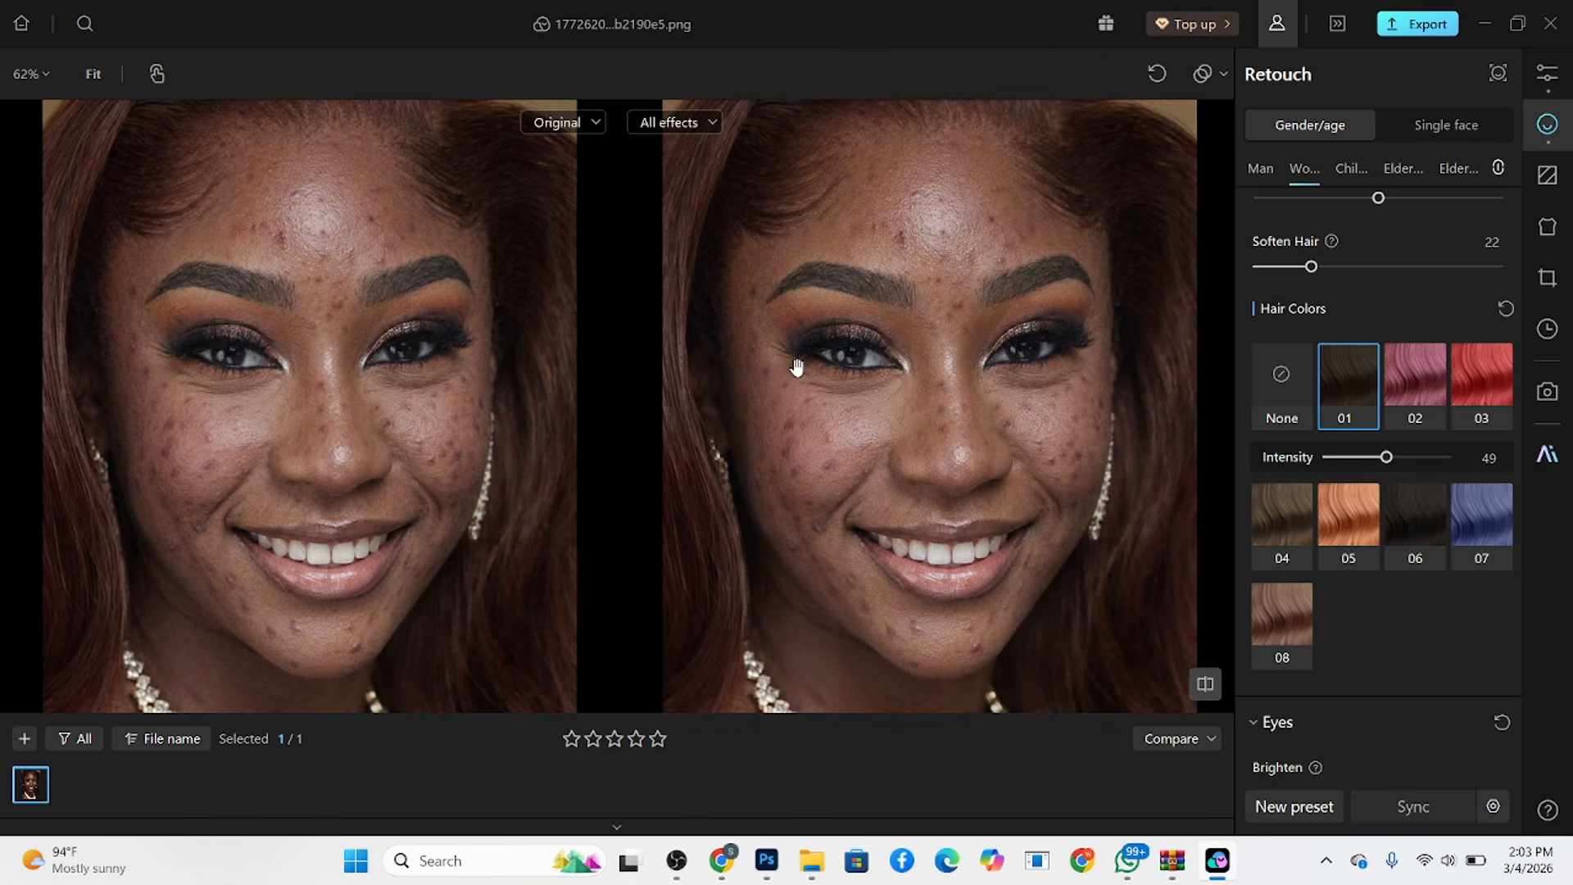